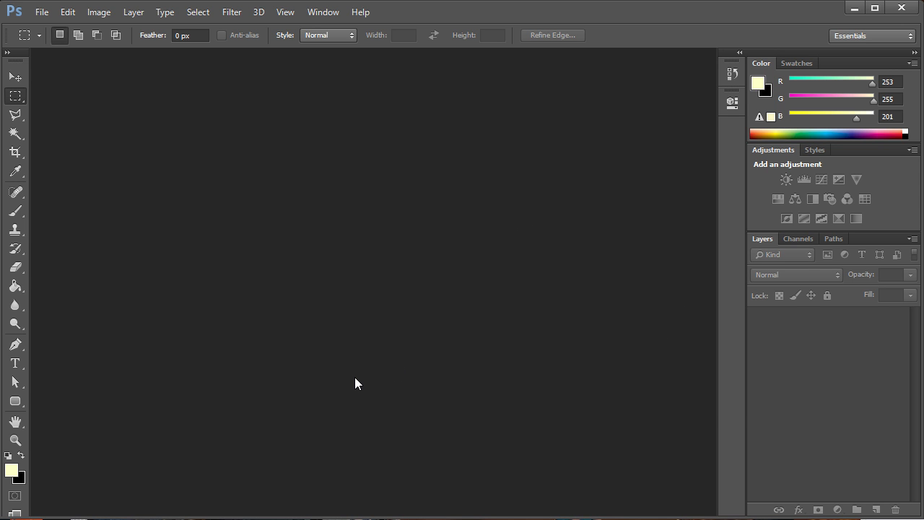
- Create a 1280 × 720 px RGB document named "awesome logo" at 300 pixels/inch with a transparent background
key("ctrl+n")
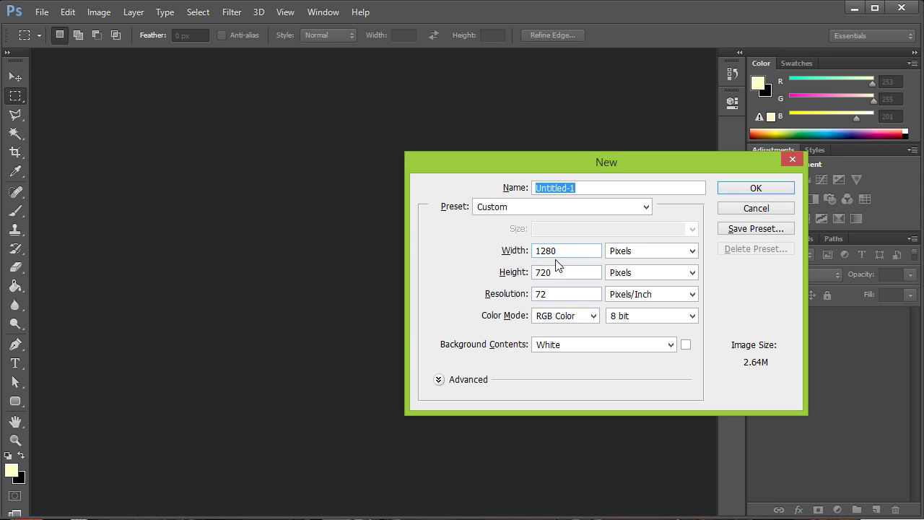
double_click(559, 296)
type("300")
key("Tab")
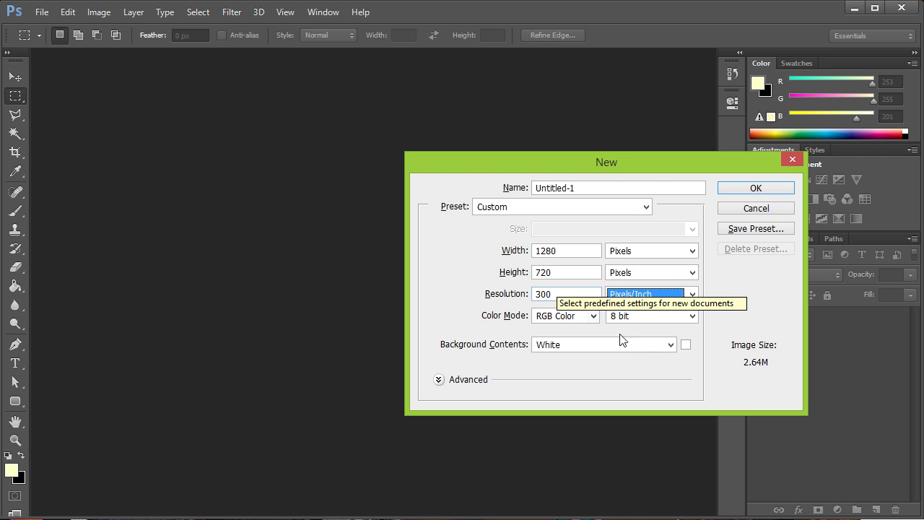
left_click(671, 346)
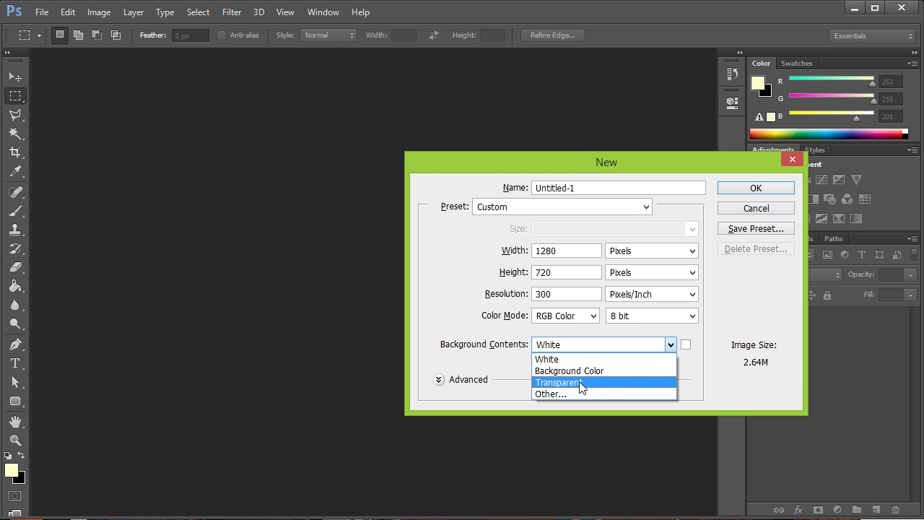
left_click(582, 383)
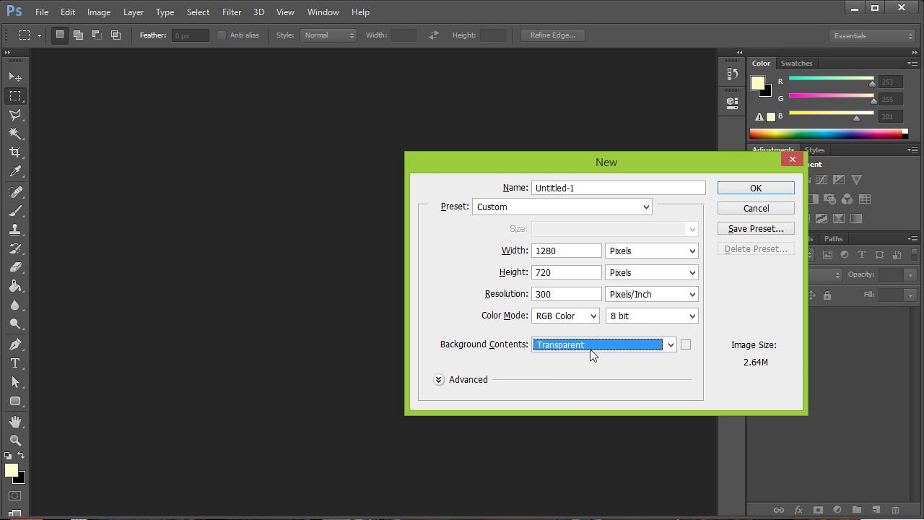
left_click(687, 345)
key("Escape")
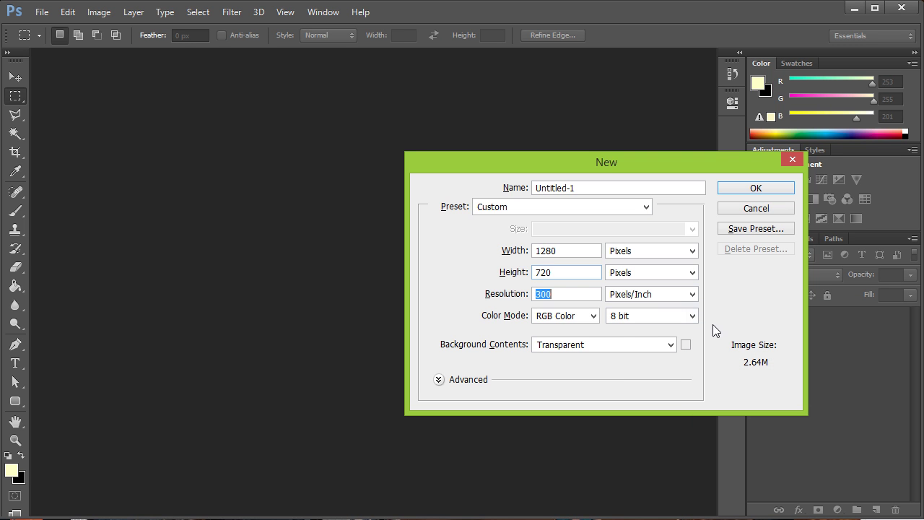
left_click(559, 187)
double_click(560, 187)
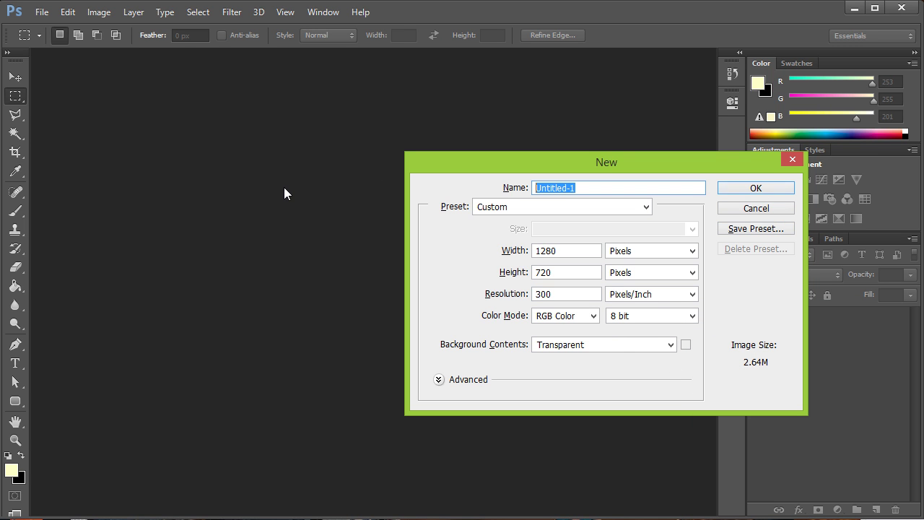
type("awesome logo")
key("Return")
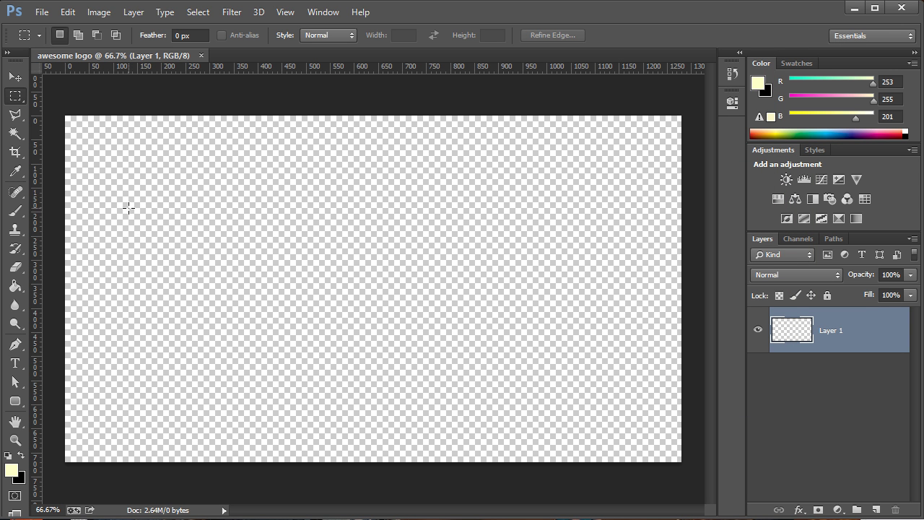
- Place a vertical guide through the canvas centre and a horizontal guide at Y 360 px
left_click_drag(36, 209, 377, 232)
left_click_drag(376, 67, 387, 293)
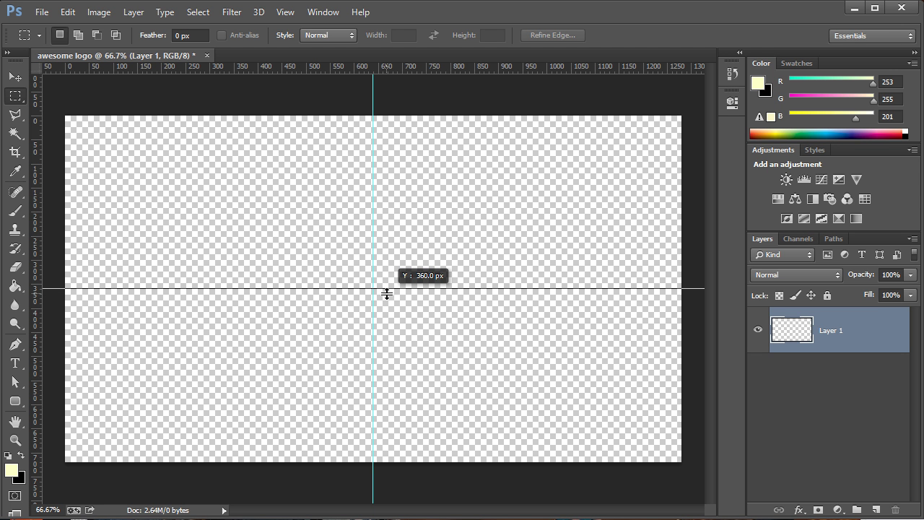
left_click_drag(387, 293, 387, 292)
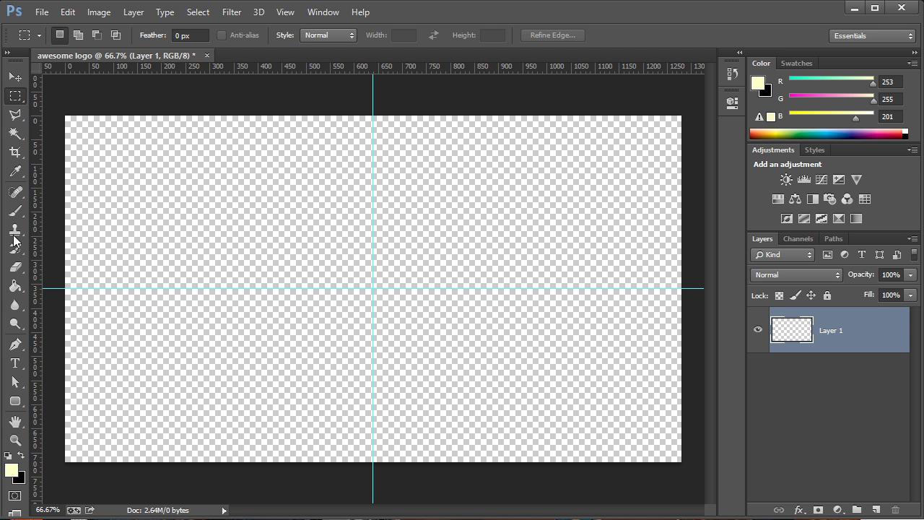
- Draw a black-filled circle about 526 px wide with the Ellipse tool, centred on the guide intersection
left_click(10, 406)
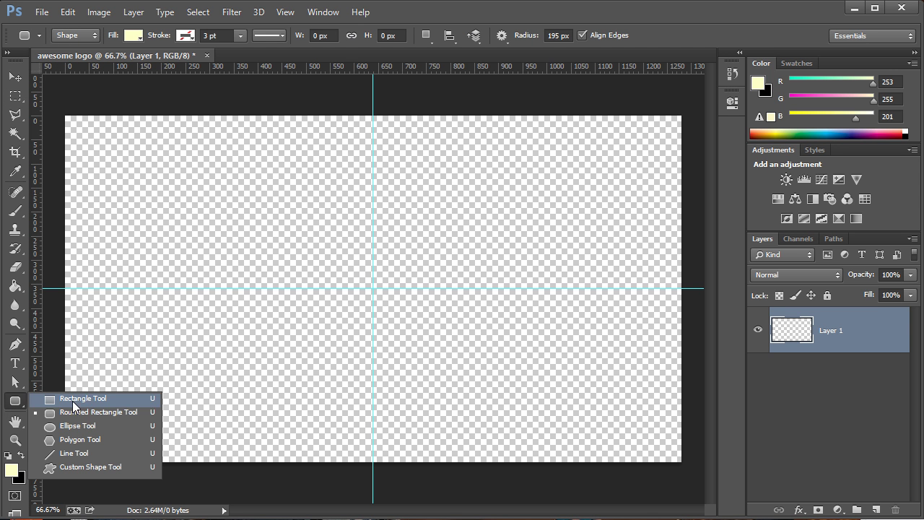
left_click(96, 424)
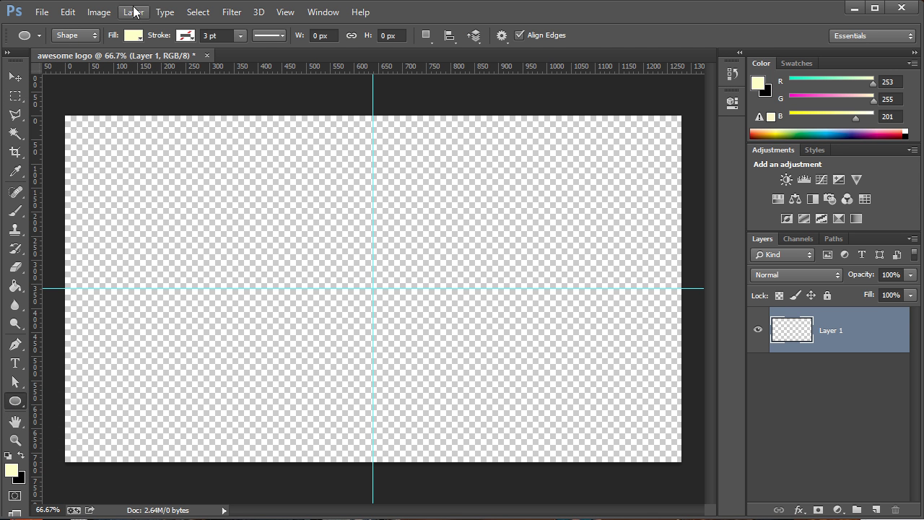
left_click(137, 37)
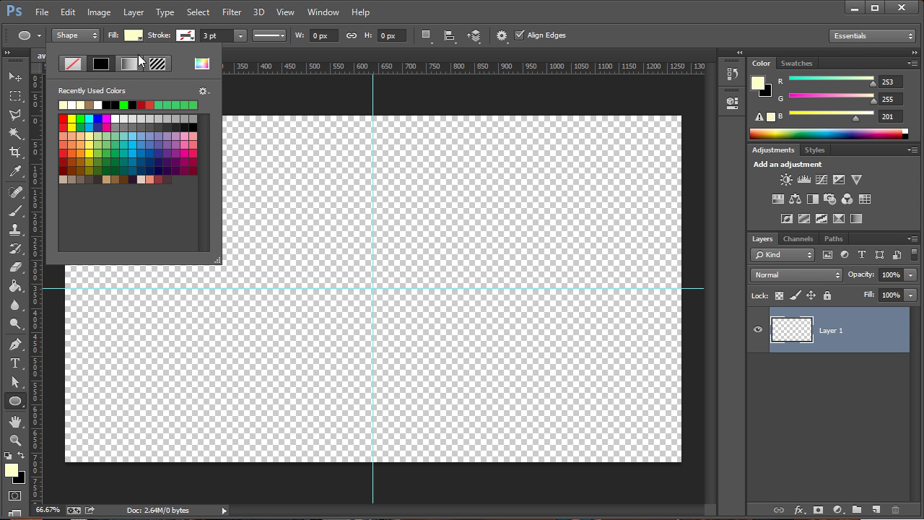
left_click(112, 104)
left_click(415, 15)
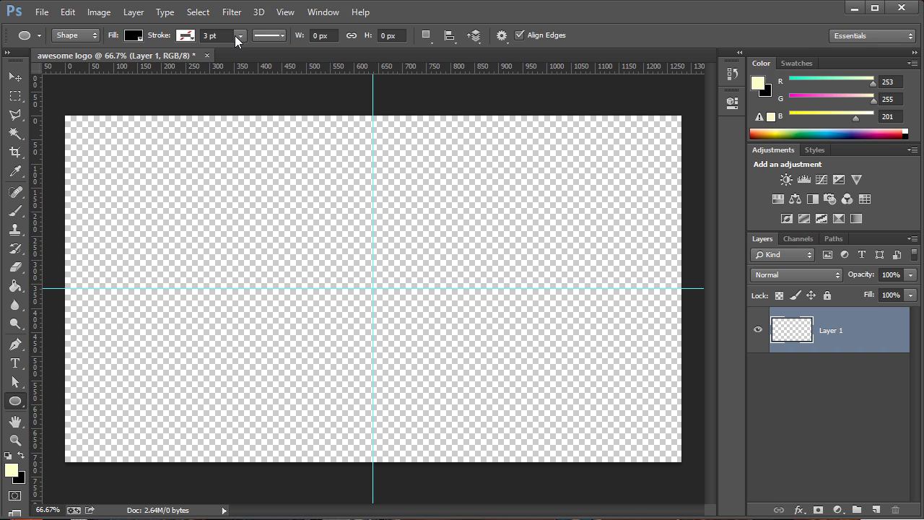
left_click(278, 37)
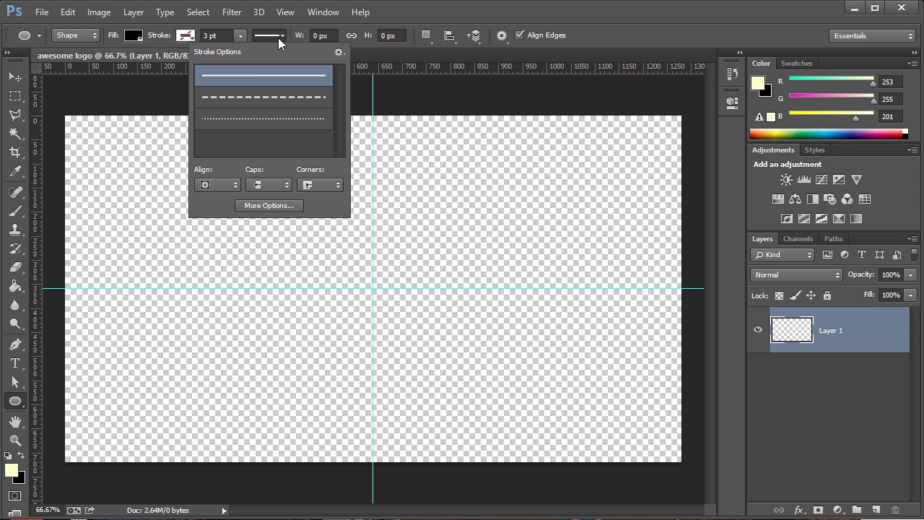
left_click(400, 47)
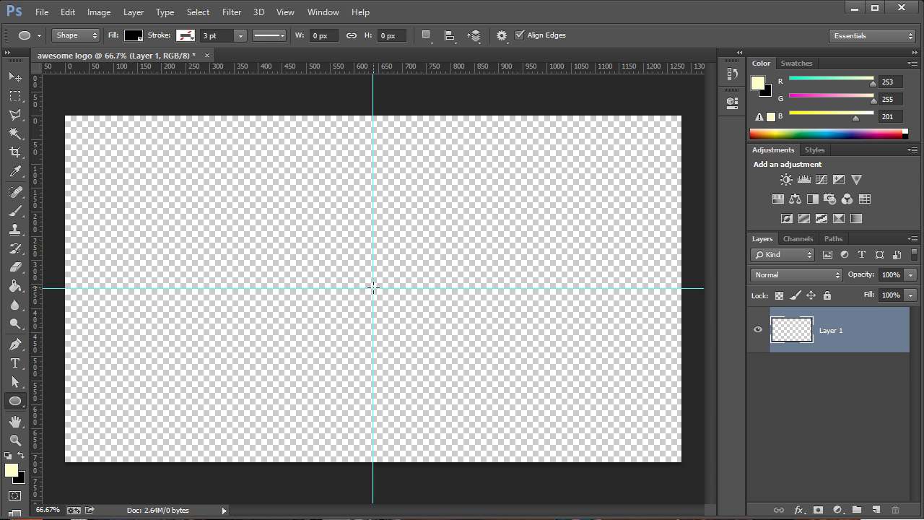
key("alt")
left_click_drag(373, 287, 527, 199)
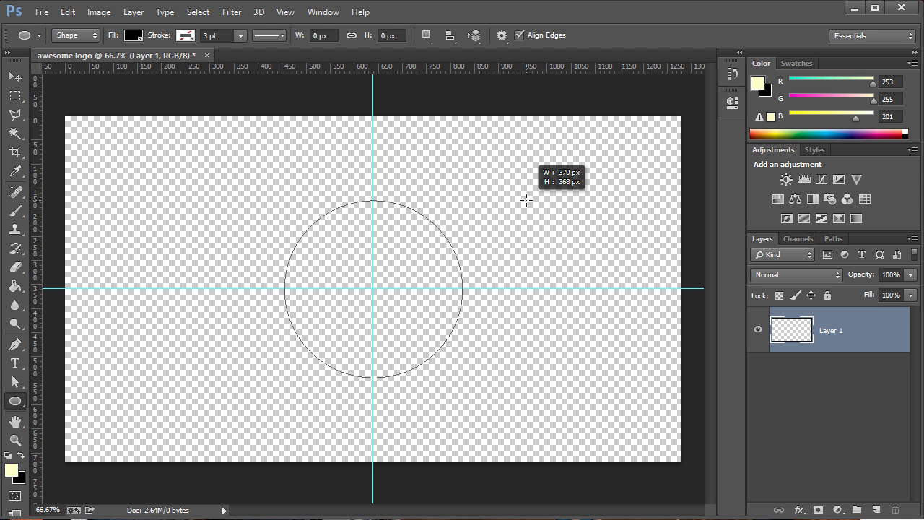
left_click_drag(526, 199, 669, 162)
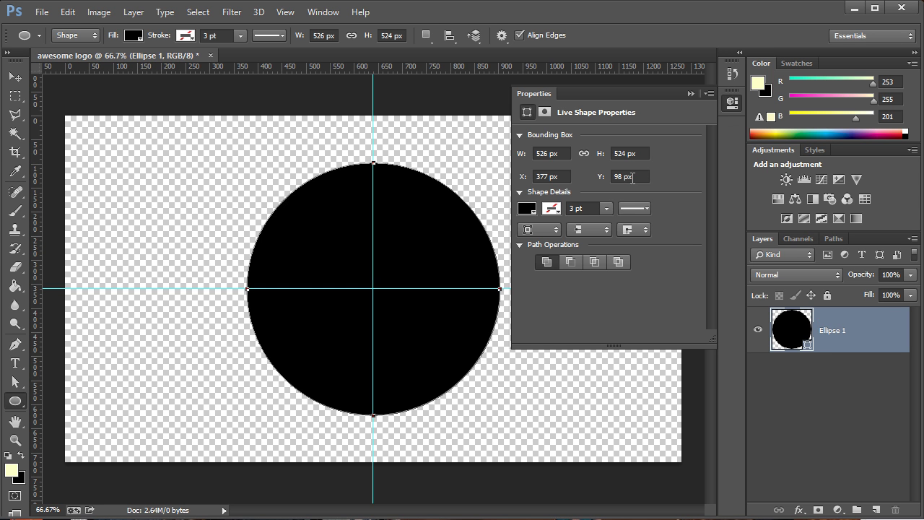
left_click(692, 95)
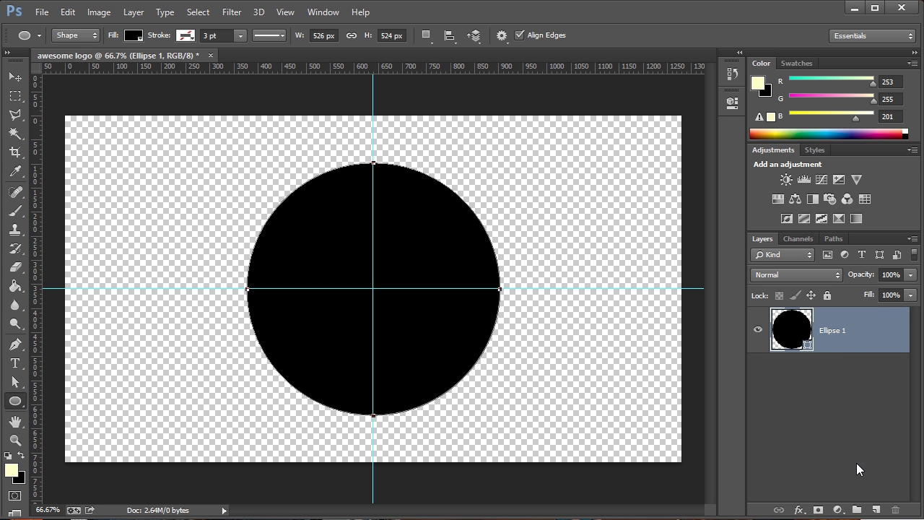
- Duplicate the circle layer and scale the copy around its centre to about 96%
left_click_drag(864, 351, 874, 504)
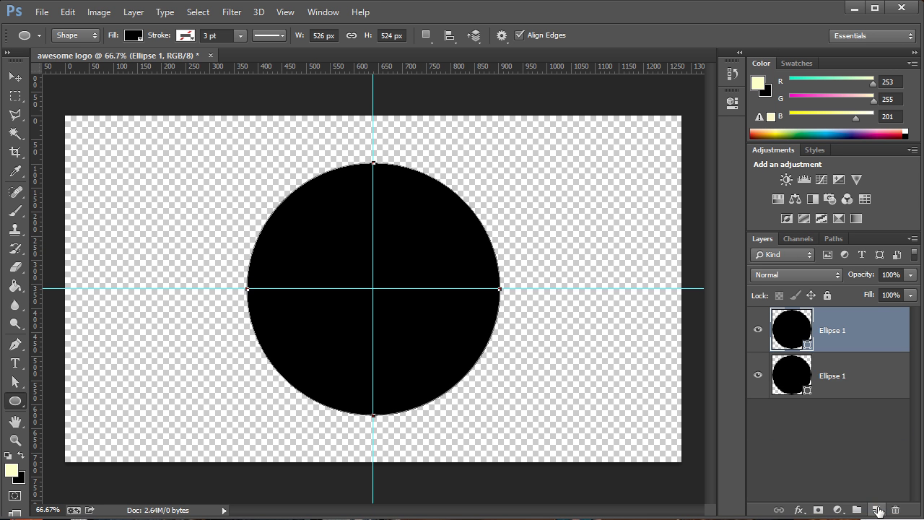
key("ctrl+t")
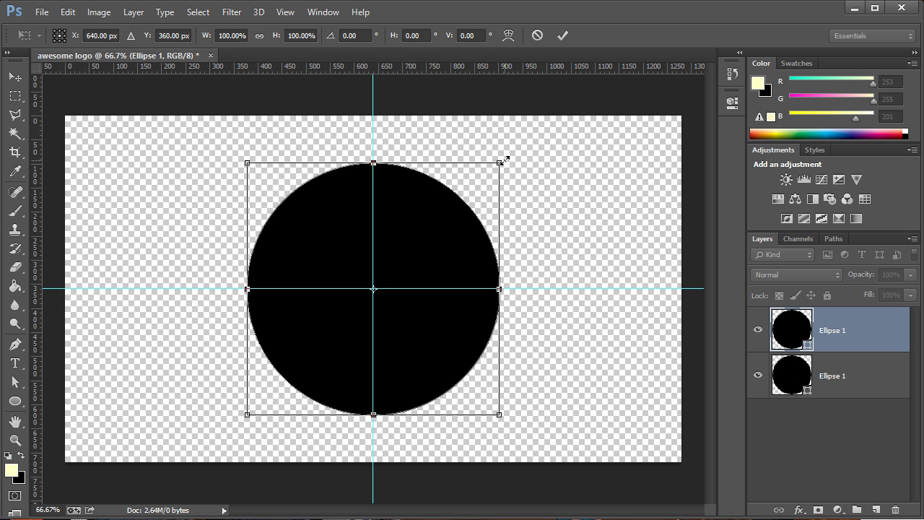
mouse_move(499, 163)
left_mouse_down()
mouse_move(487, 175)
mouse_move(502, 174)
left_mouse_up()
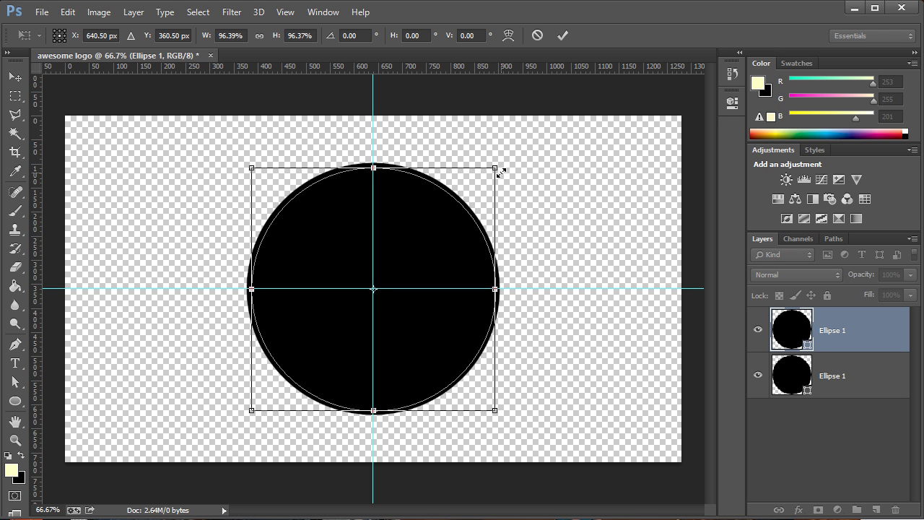
key("Return")
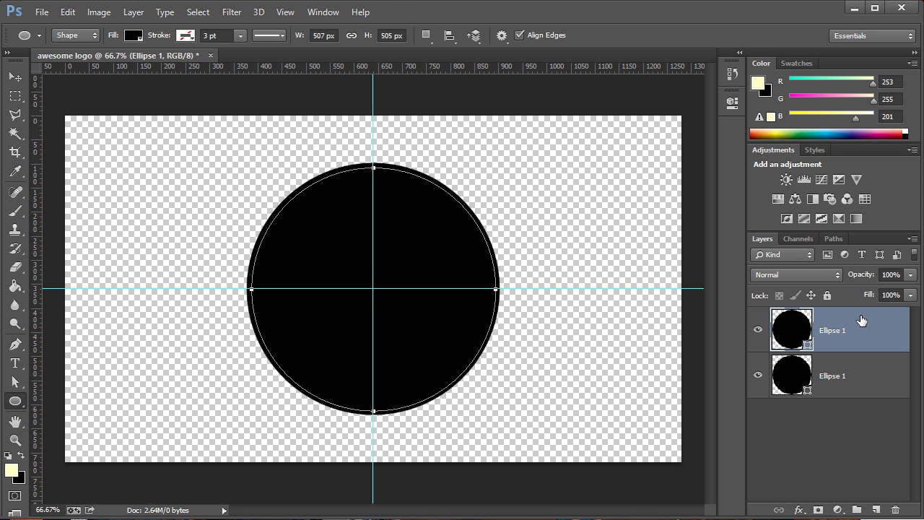
- Duplicate the slightly smaller circle layer and scale the new copy around its centre to about 81%
left_click_drag(858, 329, 876, 510)
key("ctrl+t")
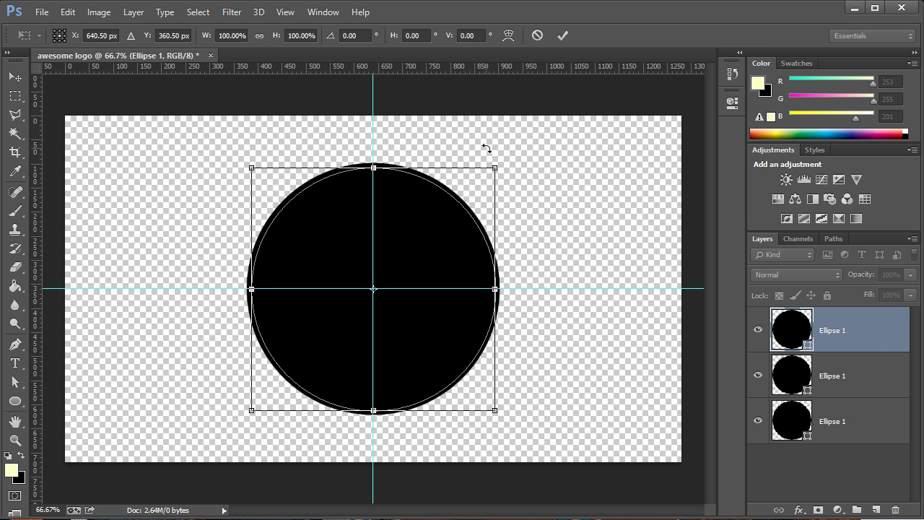
left_click_drag(497, 166, 466, 177)
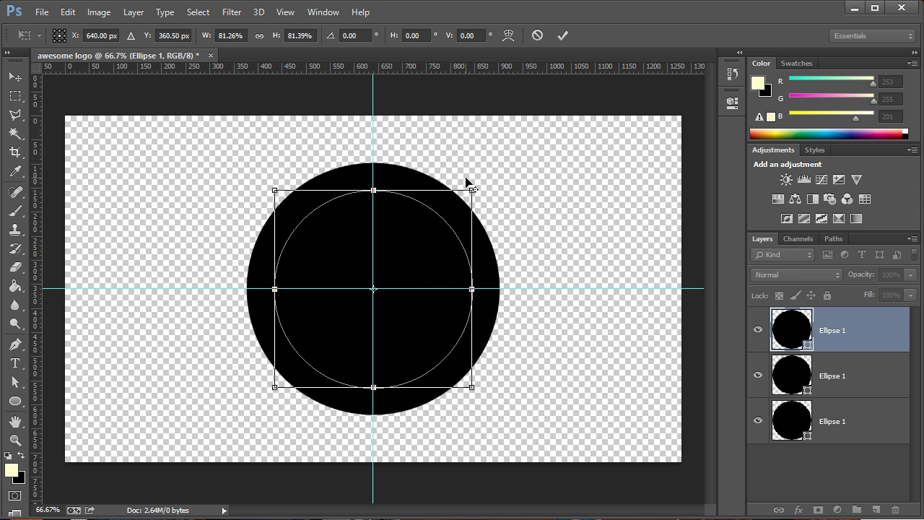
key("Return")
- Duplicate the topmost circle layer again and scale this fourth circle around its centre to about 77%
left_click_drag(875, 334, 876, 510)
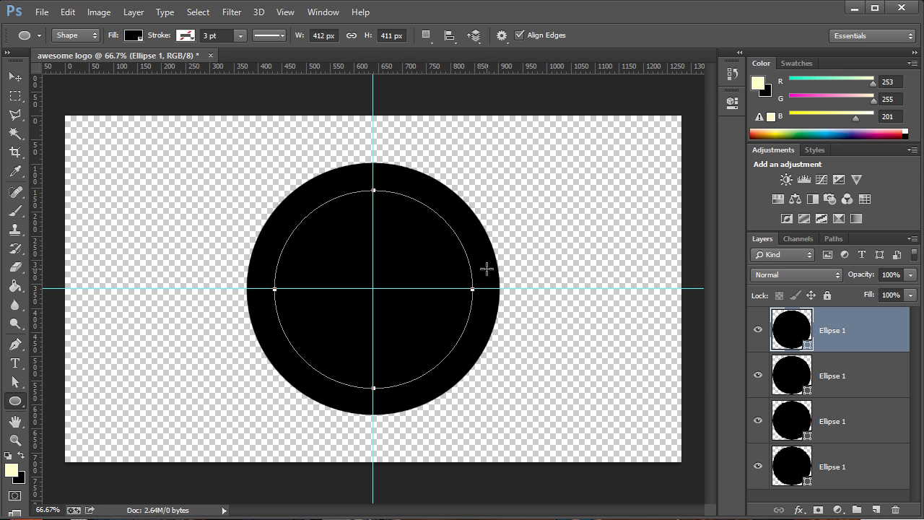
key("ctrl+t")
left_click_drag(475, 188, 449, 203)
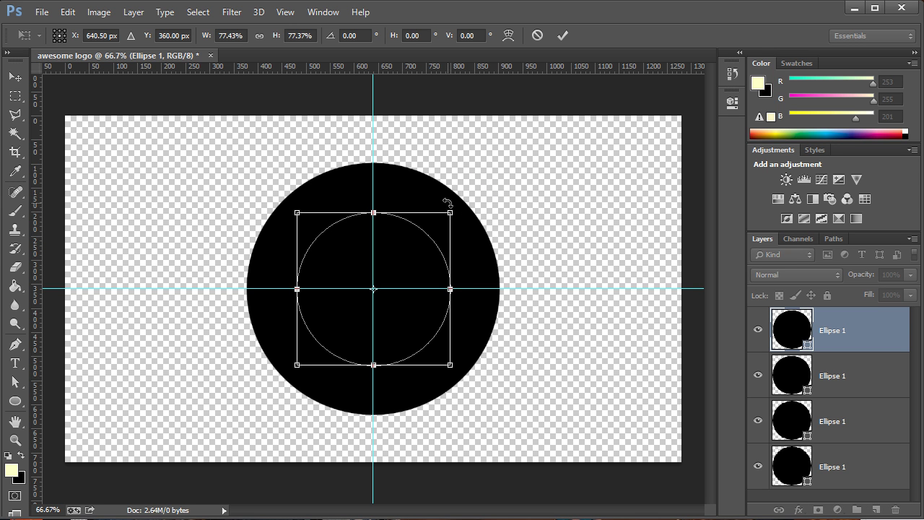
- Enlarge the innermost circle to about 331 px wide around its centre, hiding the two bottom circle layers only while scaling
left_click(758, 469)
left_click(758, 421)
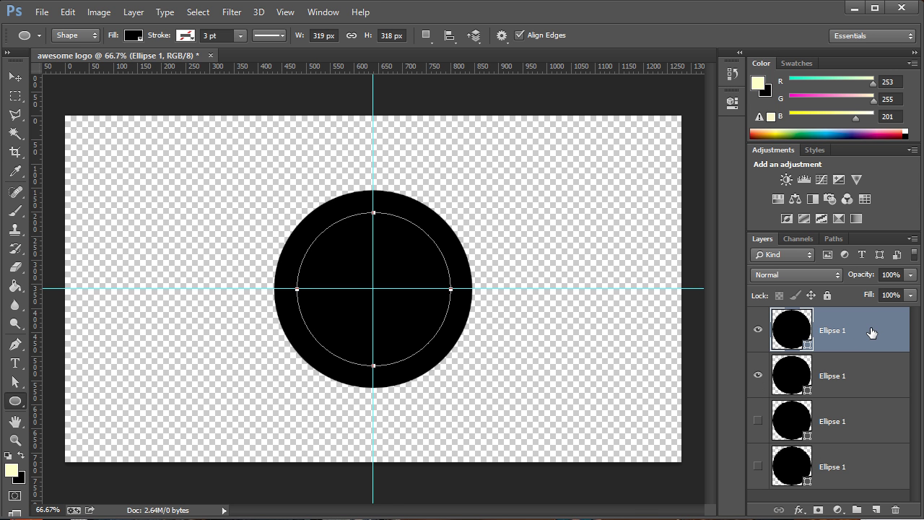
key("ctrl+t")
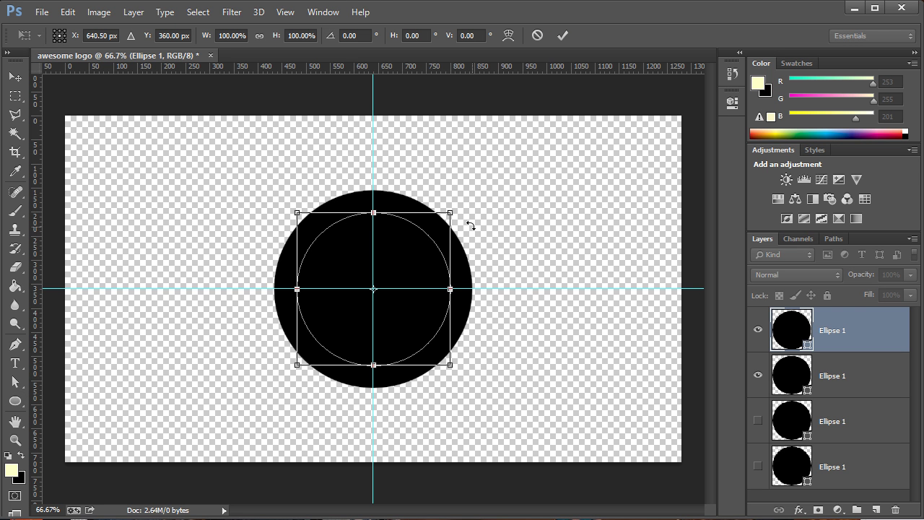
left_click_drag(459, 215, 459, 210)
key("Return")
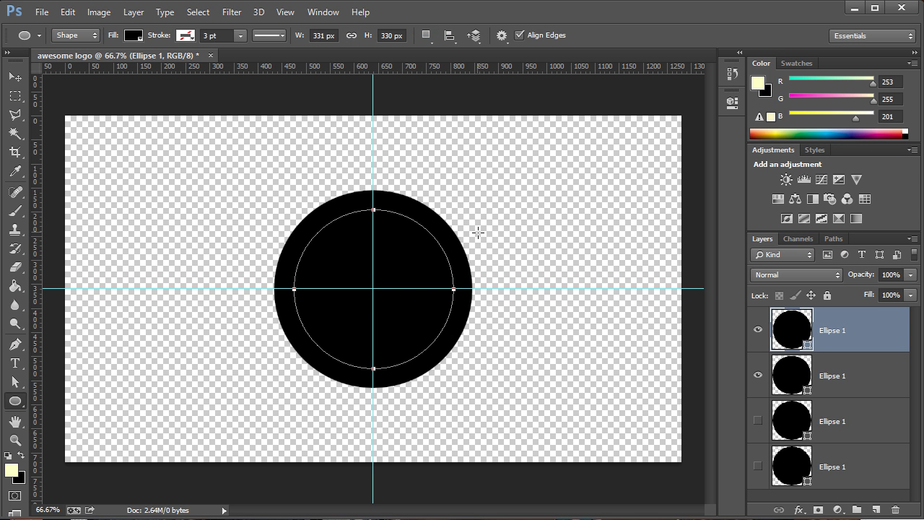
left_click(757, 421)
left_click(758, 467)
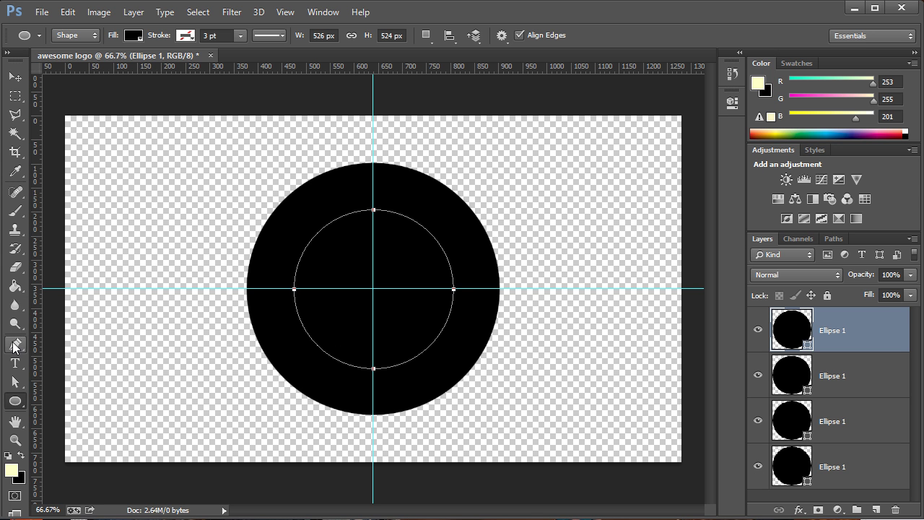
- Group all four circle layers and name the group "Logo-Bg"
left_click(15, 345)
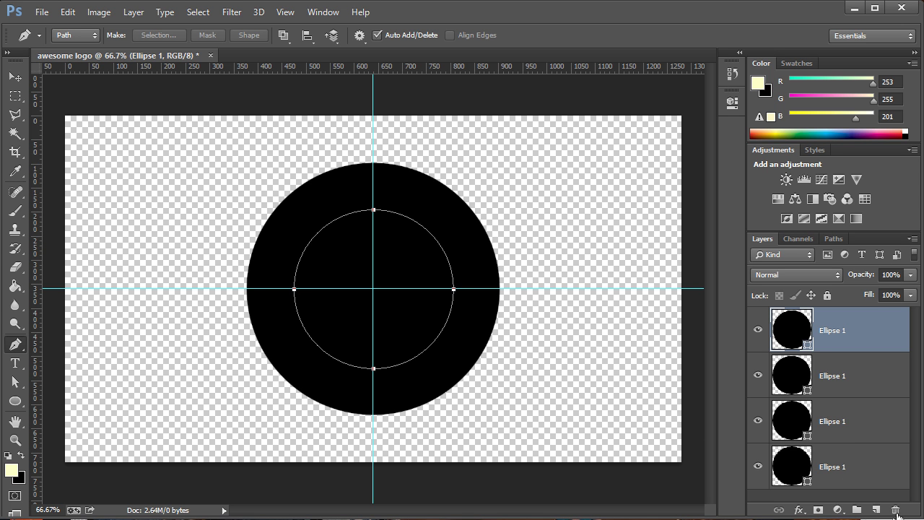
left_click(850, 459, "shift")
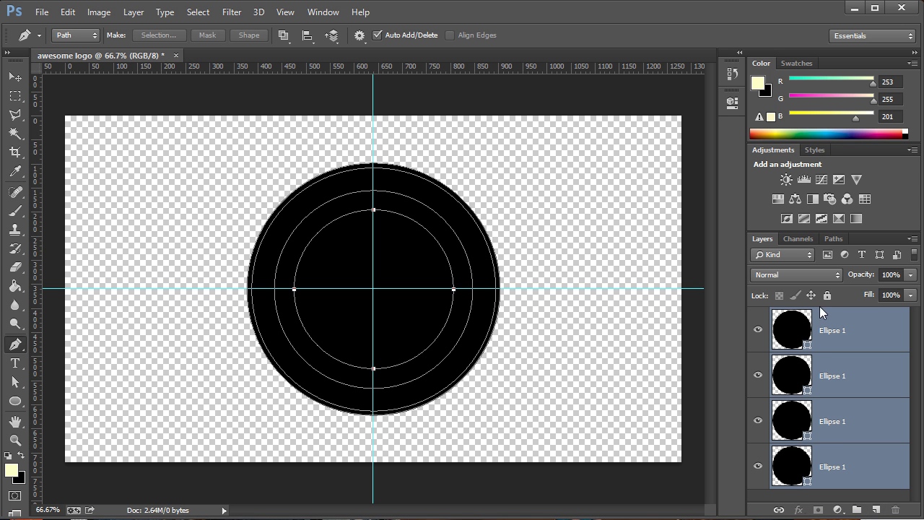
key("ctrl+g")
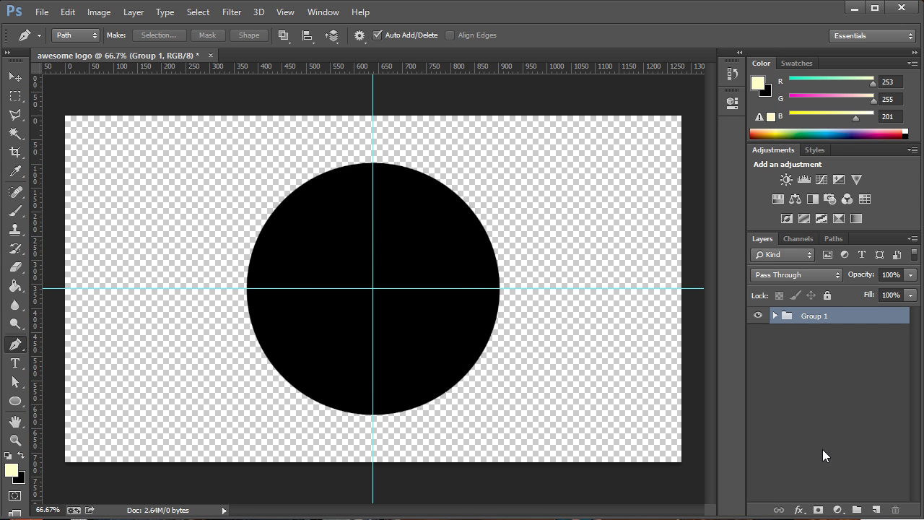
double_click(807, 318)
type("Logo-Bg")
key("Return")
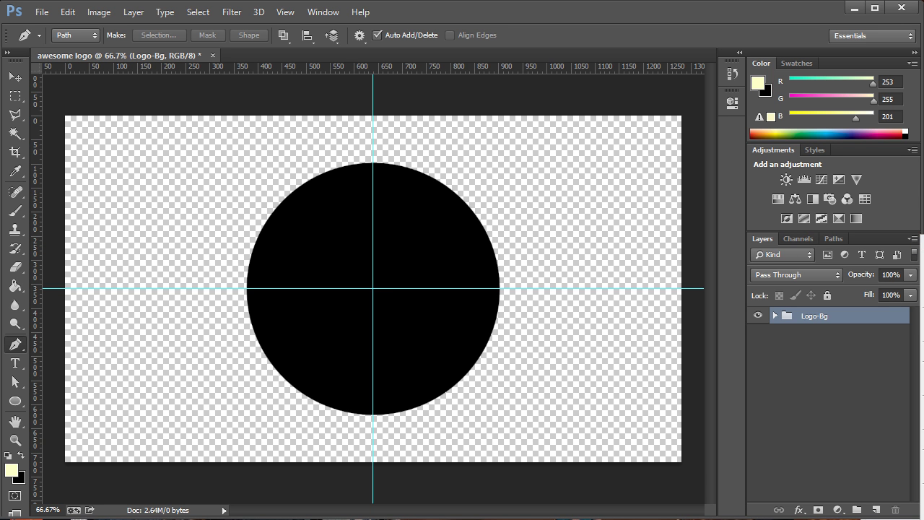
left_click(923, 519)
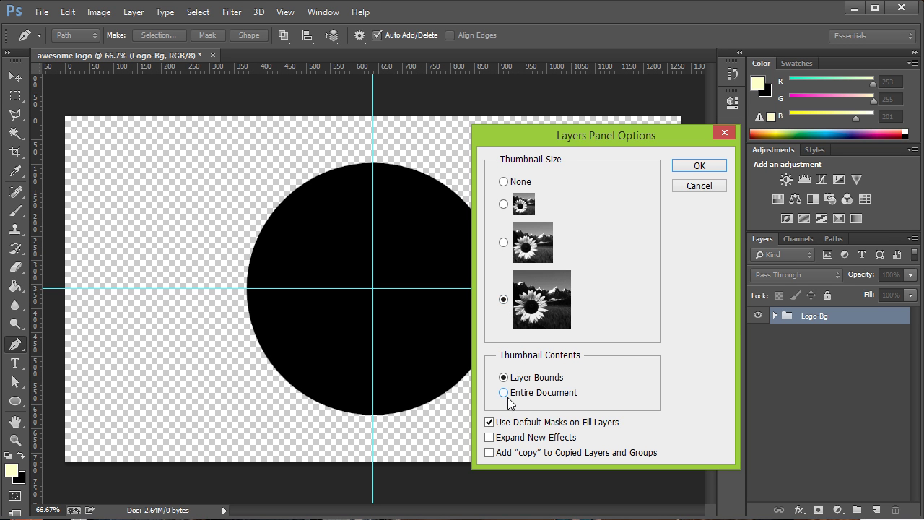
left_click(491, 438)
left_click(491, 439)
left_click(697, 187)
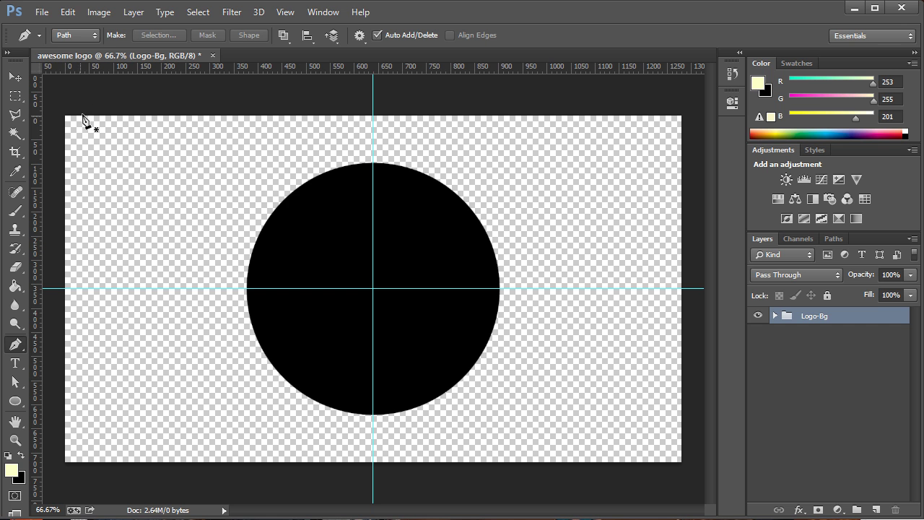
- Draw a closed wavy banner path across the lower part of the circle with the Pen tool in Path mode, extending past both sides
left_click(97, 38)
left_click(87, 59)
left_click(253, 380)
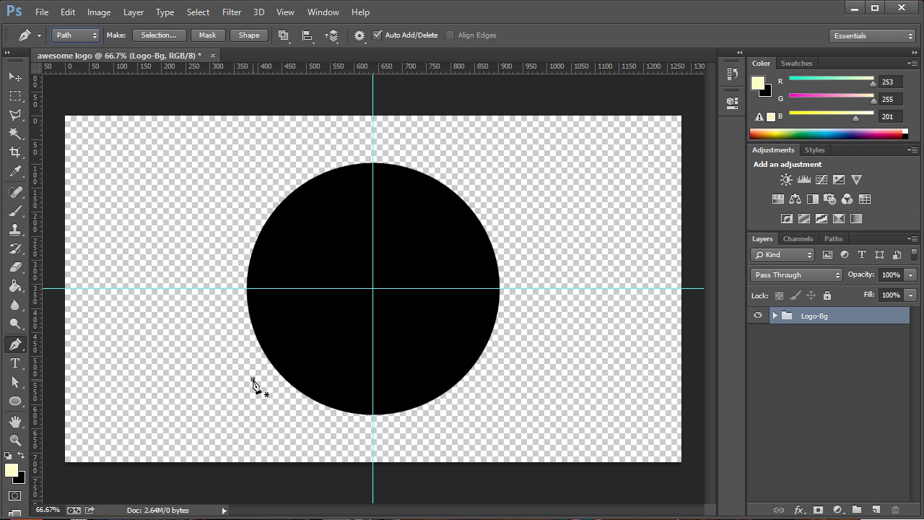
left_click(233, 349)
left_click_drag(373, 325, 471, 339)
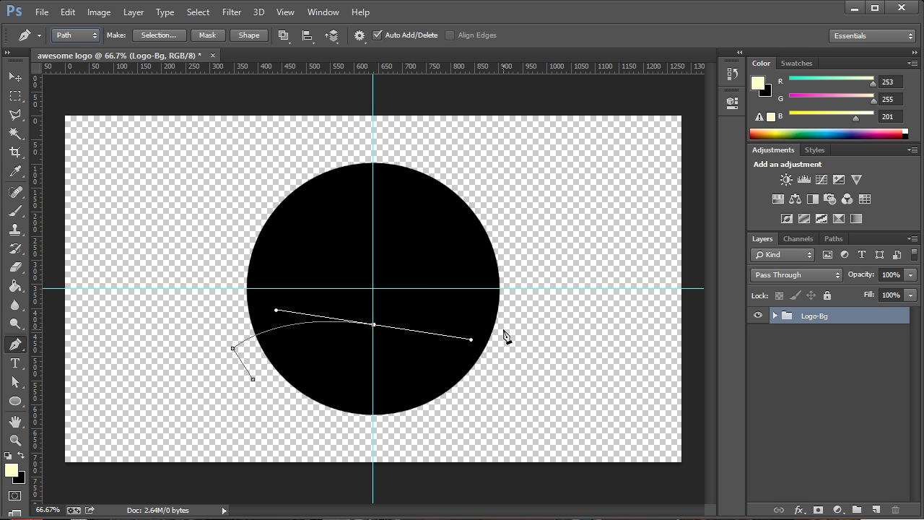
left_click(503, 331)
left_click(514, 358)
left_click_drag(373, 365, 288, 351)
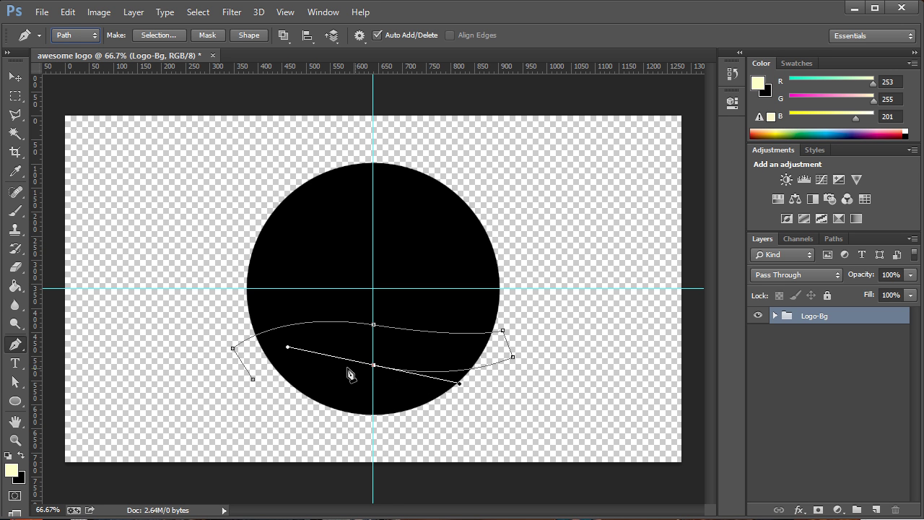
left_click(253, 380)
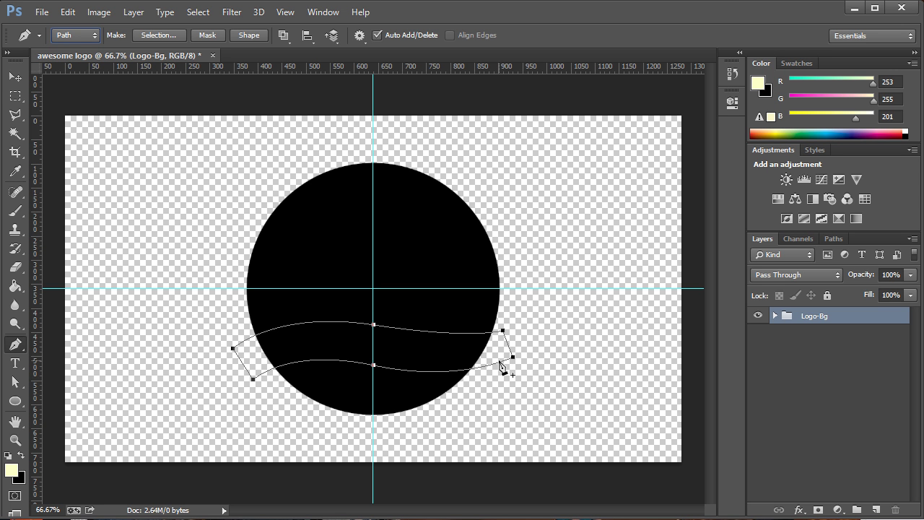
- Define the wavy banner path as a custom shape named "logo-banner" and delete the path from the canvas
left_click(81, 37)
left_click(80, 38)
right_click(481, 353)
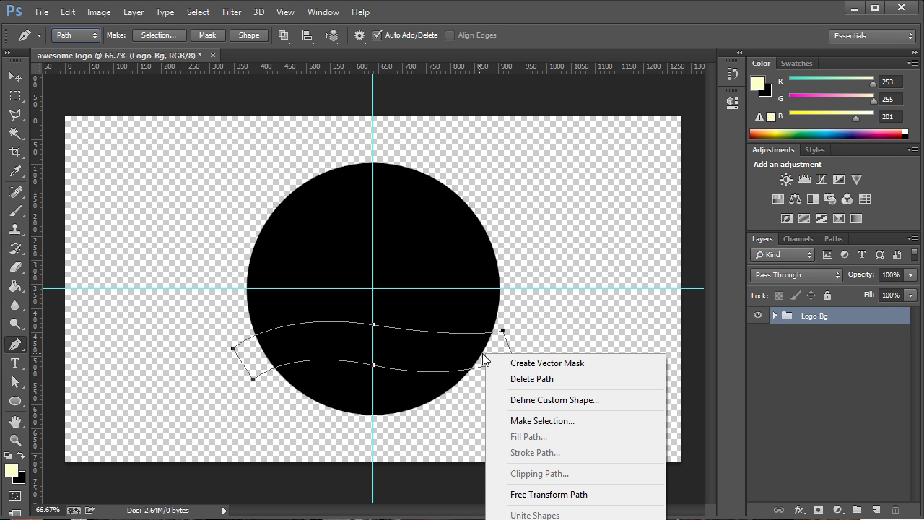
left_click(582, 401)
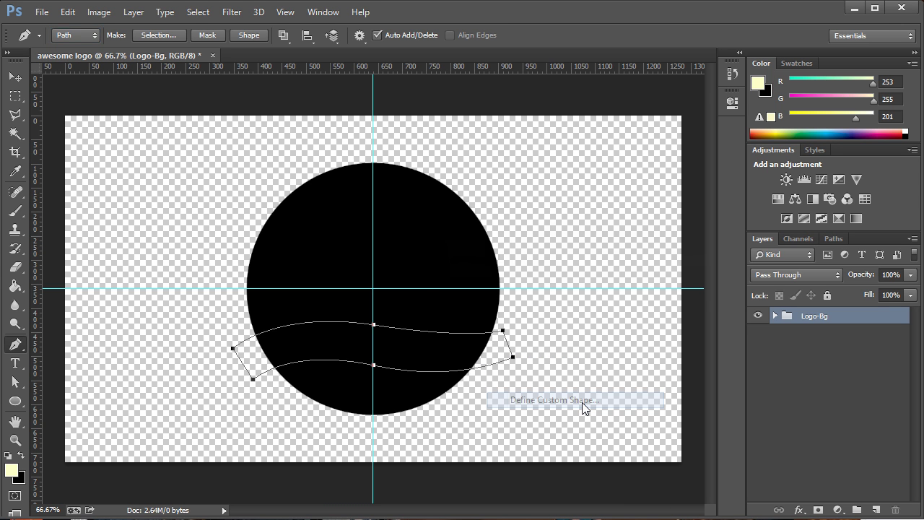
type("lo")
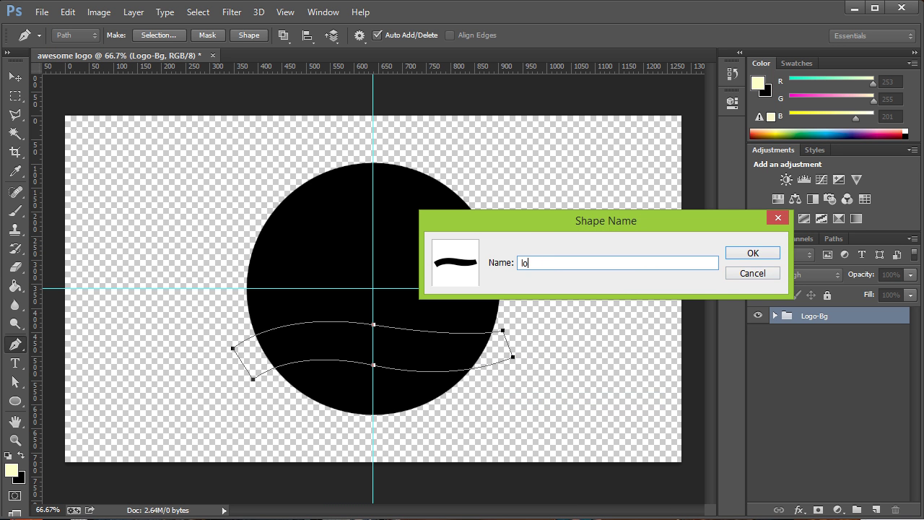
type("go-banner")
key("Return")
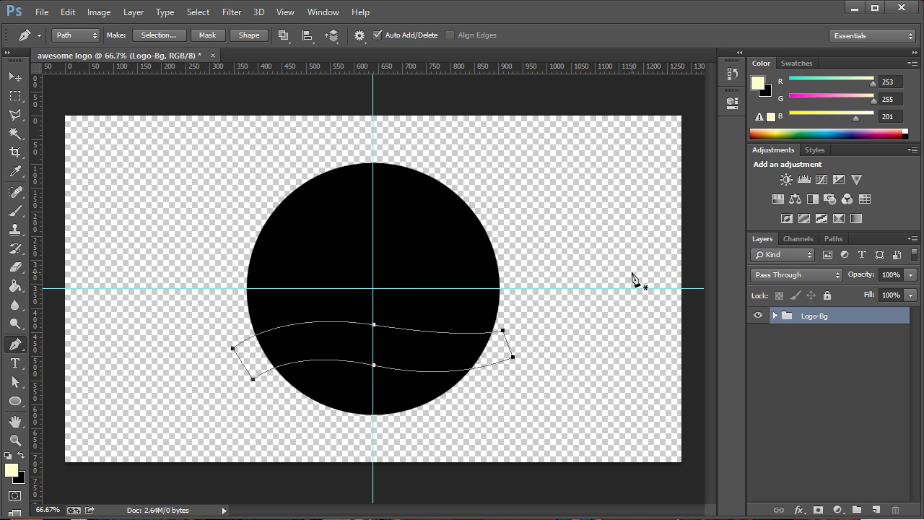
right_click(585, 401)
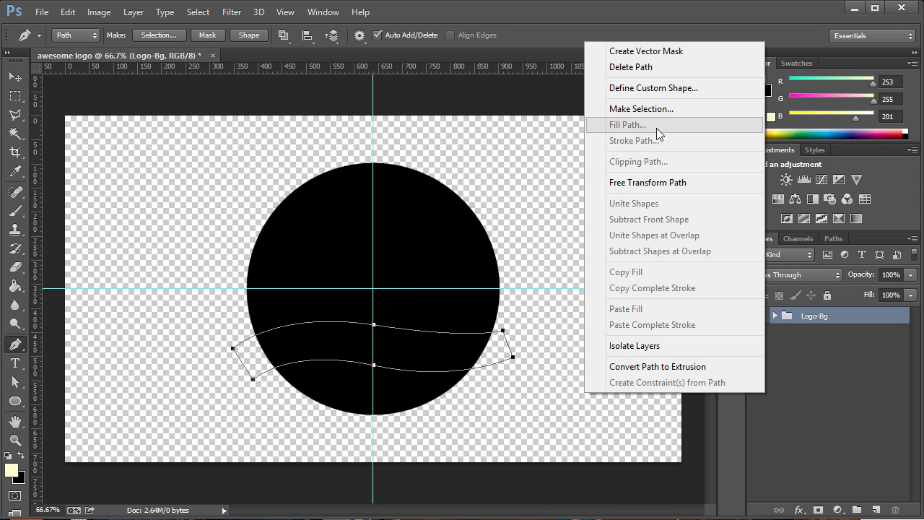
left_click(652, 66)
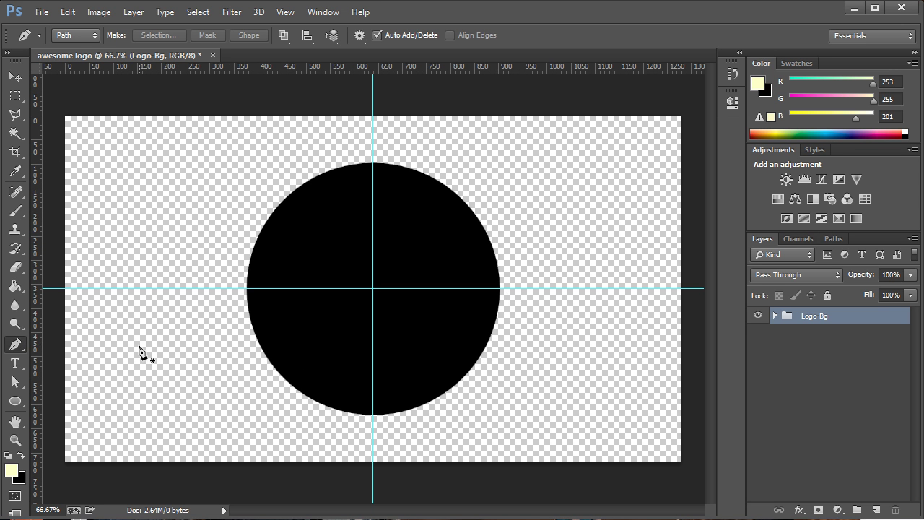
- Draw the saved banner custom shape about 598 px wide and 125 px high, and position it across the lower part of the circle
left_click(16, 352)
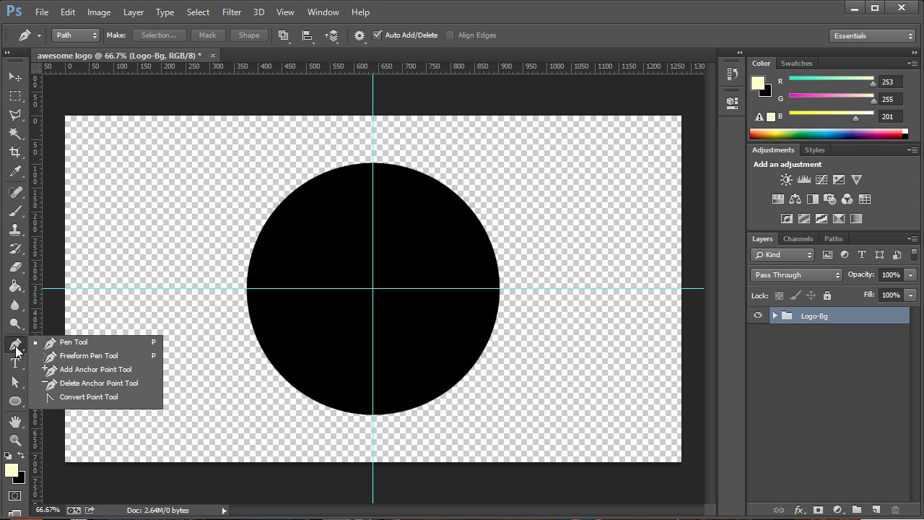
left_click(16, 348)
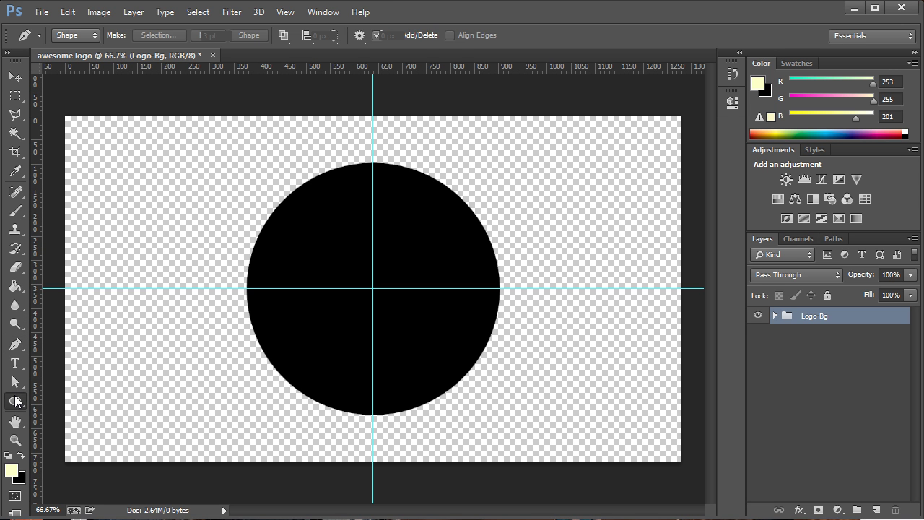
left_click(16, 401)
left_click(83, 467)
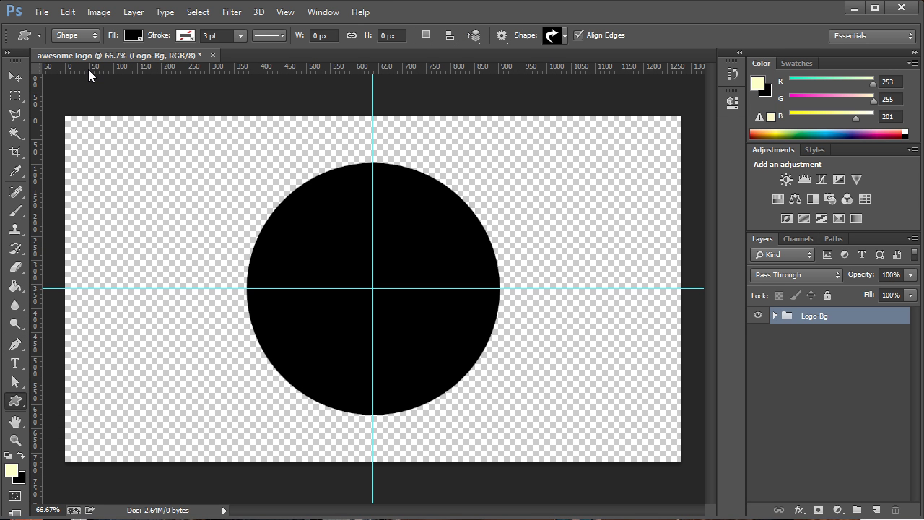
left_click(564, 36)
left_click(530, 136)
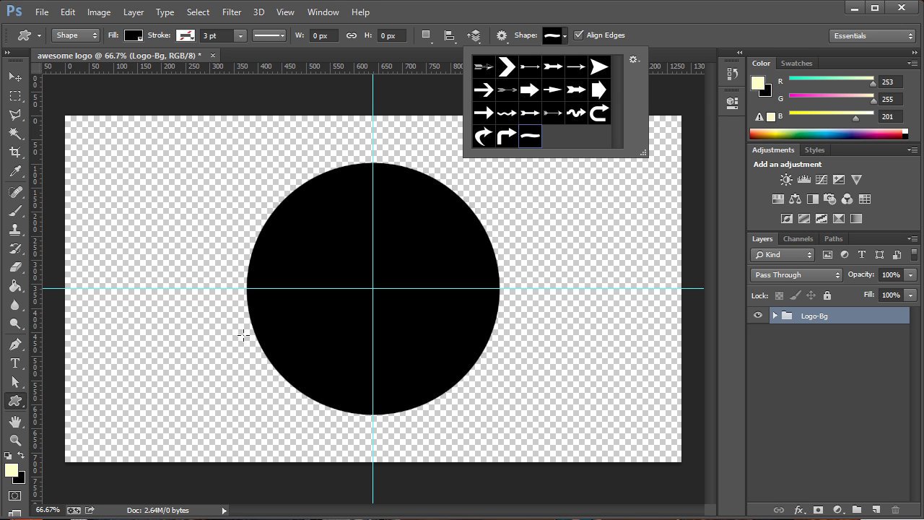
left_click_drag(237, 288, 524, 382)
key("v")
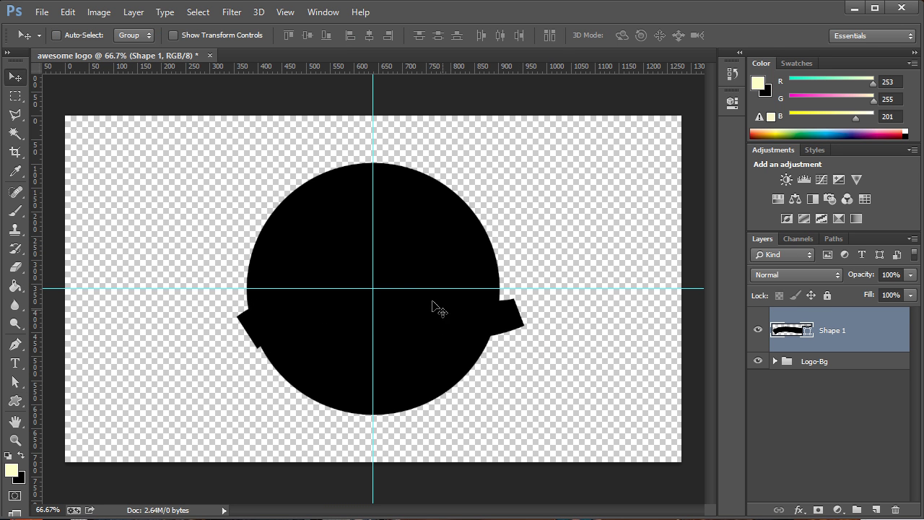
left_click_drag(419, 270, 415, 287)
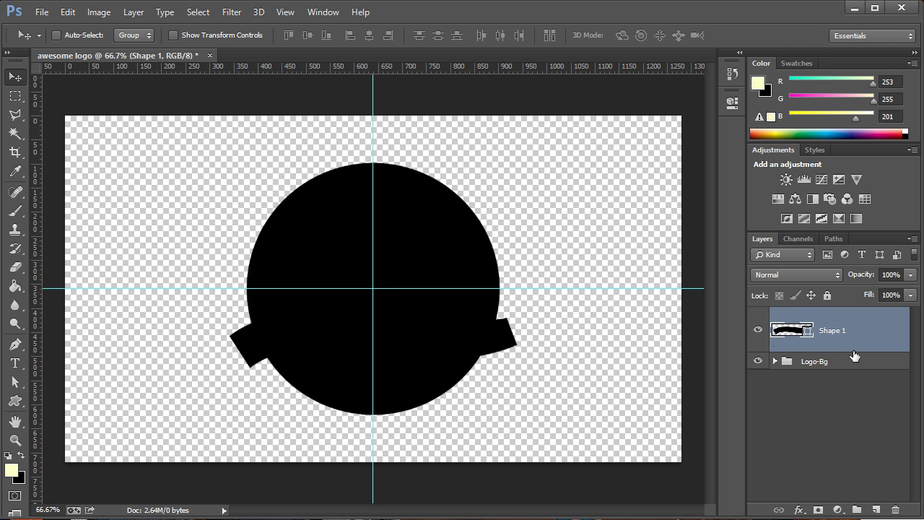
- Hide the Logo-Bg group and raise the banner's right end with the Direct Selection tool, making the shape about 588 by 131 px
left_click(758, 362)
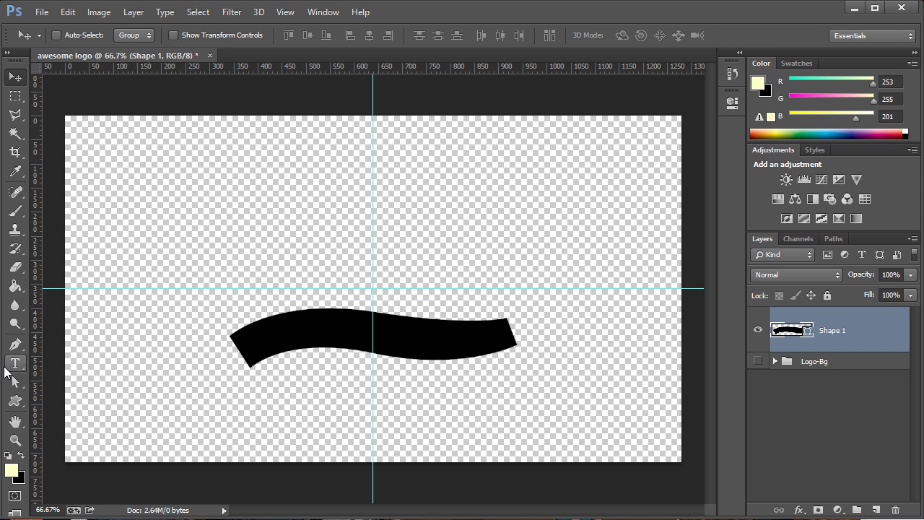
left_click_drag(20, 378, 80, 394)
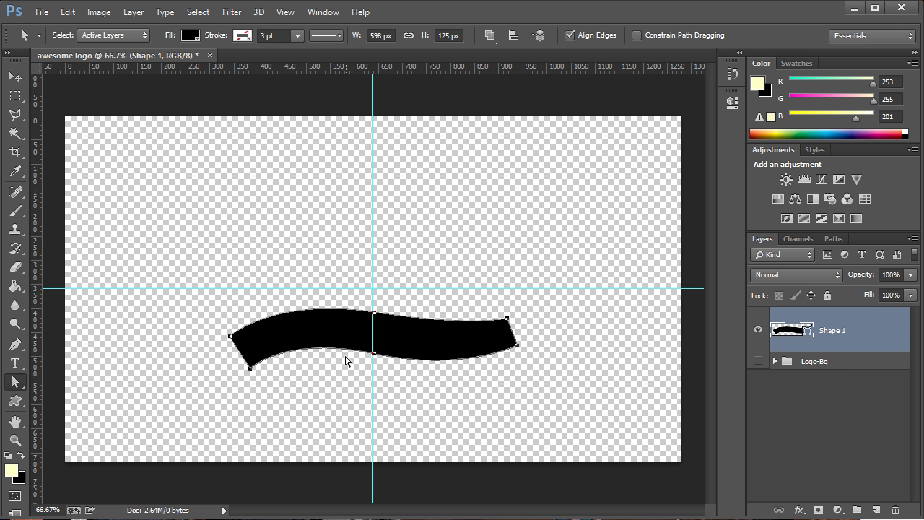
left_click(520, 331)
left_click_drag(507, 320, 506, 314)
left_click(374, 354)
left_click_drag(462, 373, 458, 375)
left_click(513, 339)
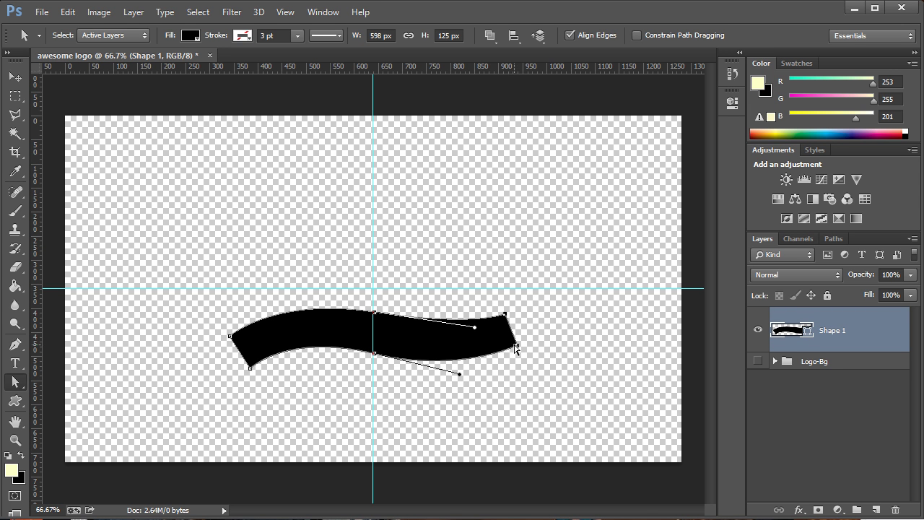
mouse_move(515, 349)
left_mouse_down()
mouse_move(504, 326)
mouse_move(512, 340)
left_mouse_up()
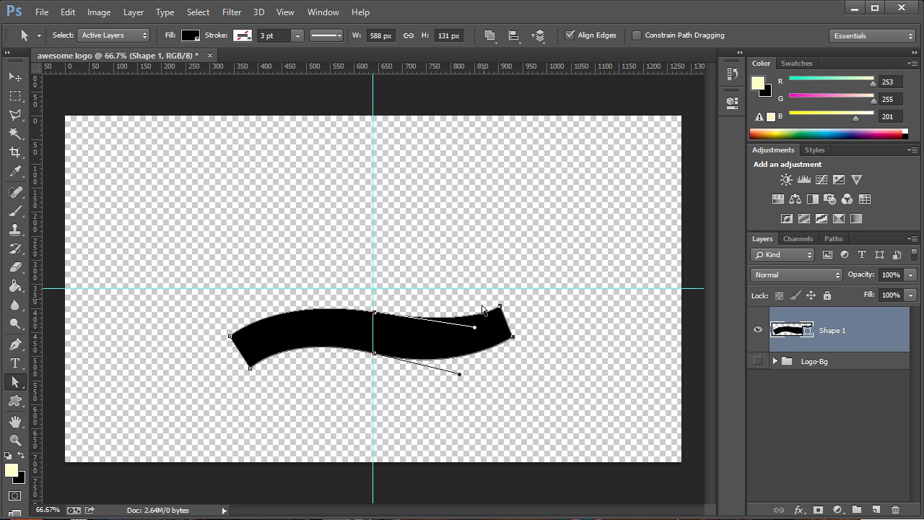
- Fine-tune the banner's left end and lower curve to a width of about 585 px, and show the Logo-Bg group again
left_click(247, 367)
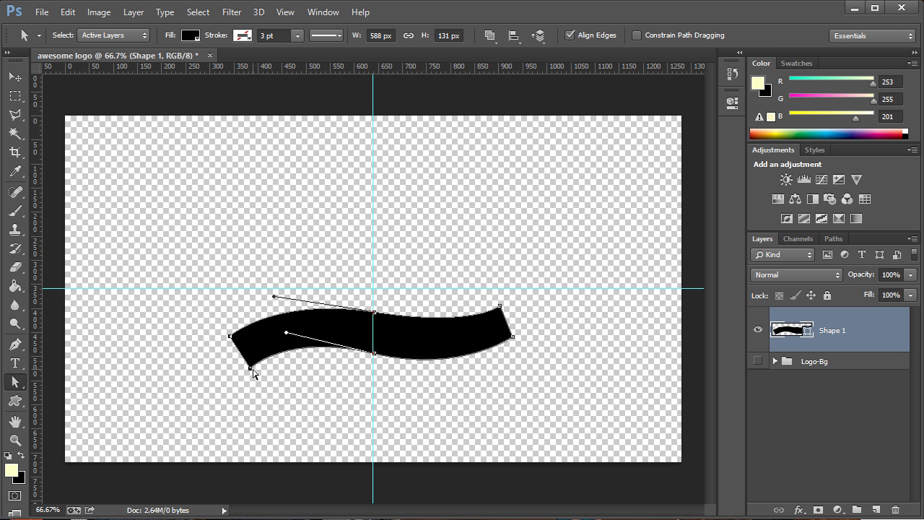
left_click_drag(250, 367, 251, 368)
key("Return")
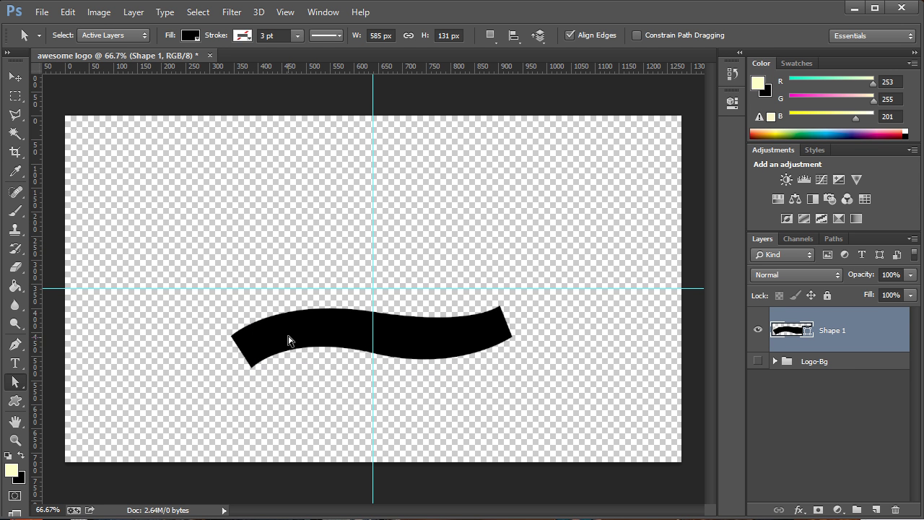
left_click(253, 368)
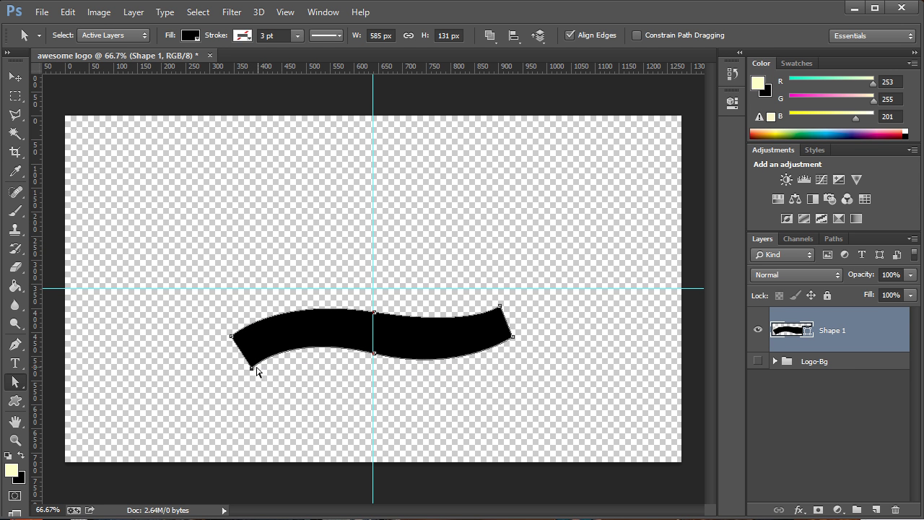
left_click_drag(288, 335, 288, 340)
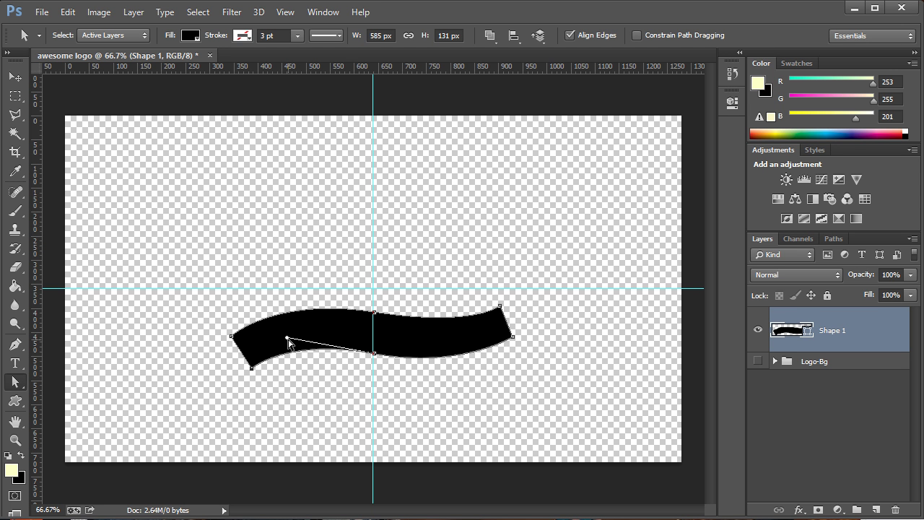
left_click_drag(287, 341, 286, 334)
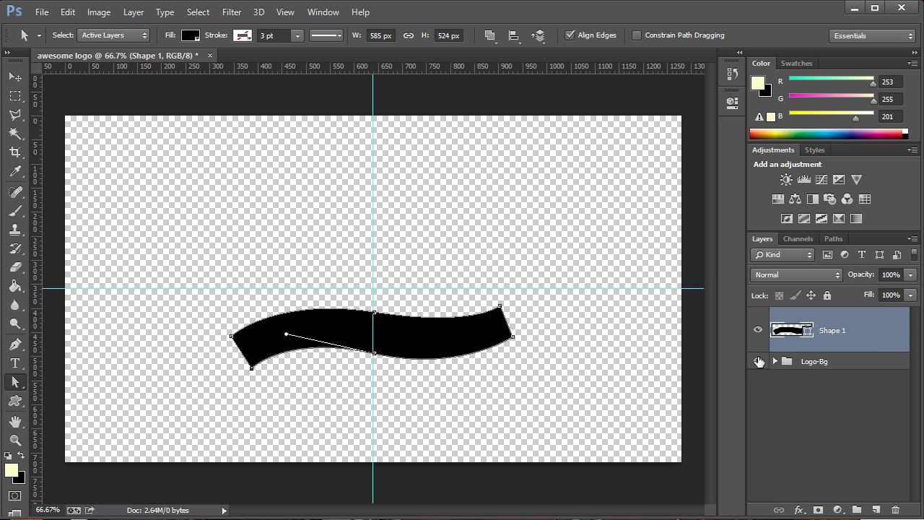
left_click(759, 361)
left_click(403, 323)
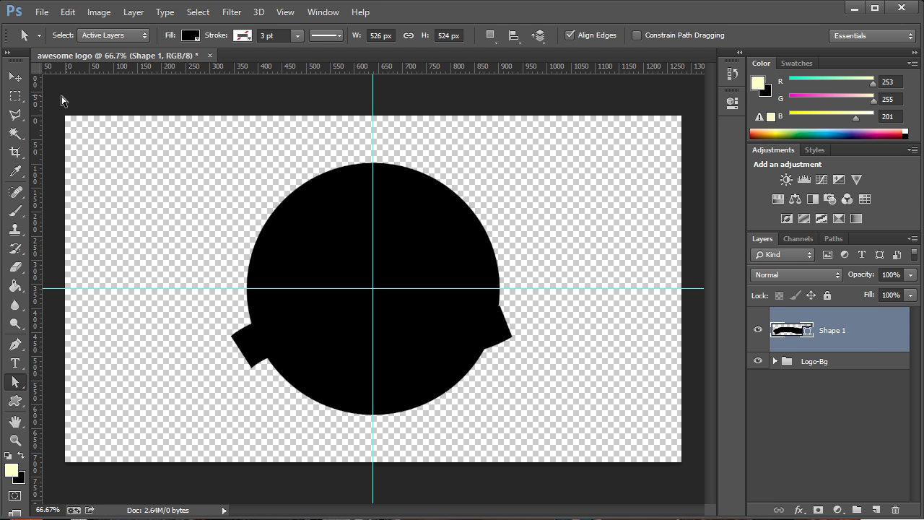
key("v")
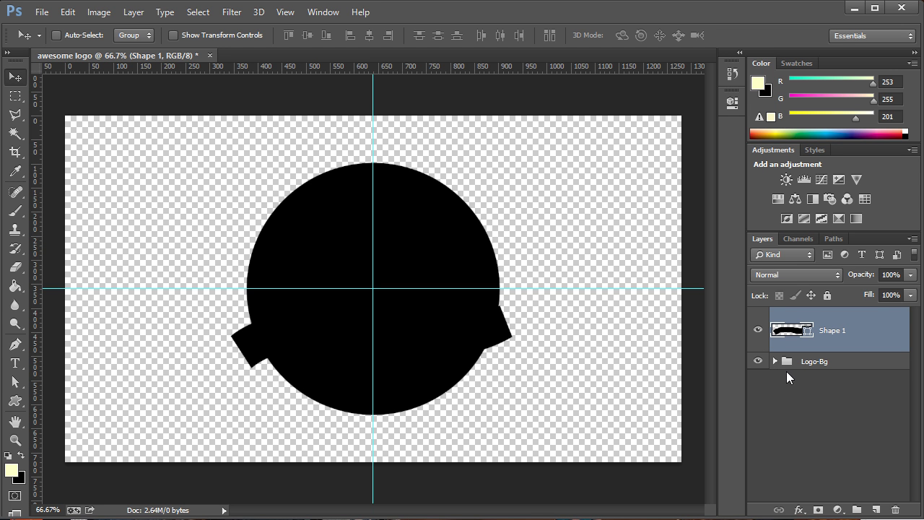
- Hide the banner shape and the two bottom circle layers inside the Logo-Bg group
left_click(758, 329)
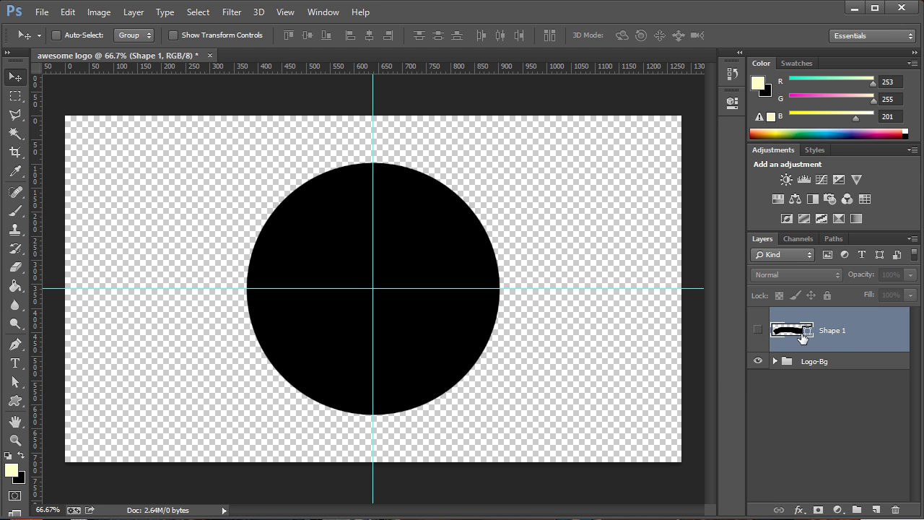
left_click(772, 364)
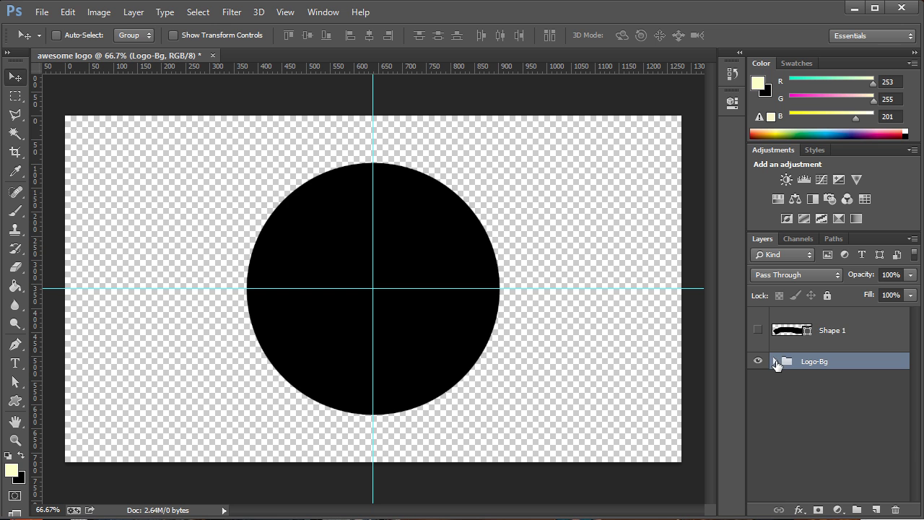
left_click(775, 362)
scroll(798, 412, "down", 1)
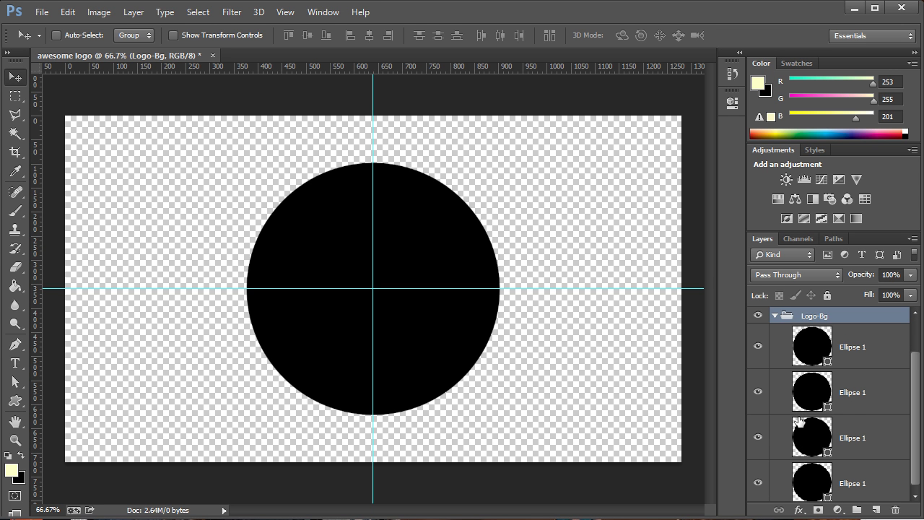
scroll(797, 415, "down", 1)
left_click(758, 481)
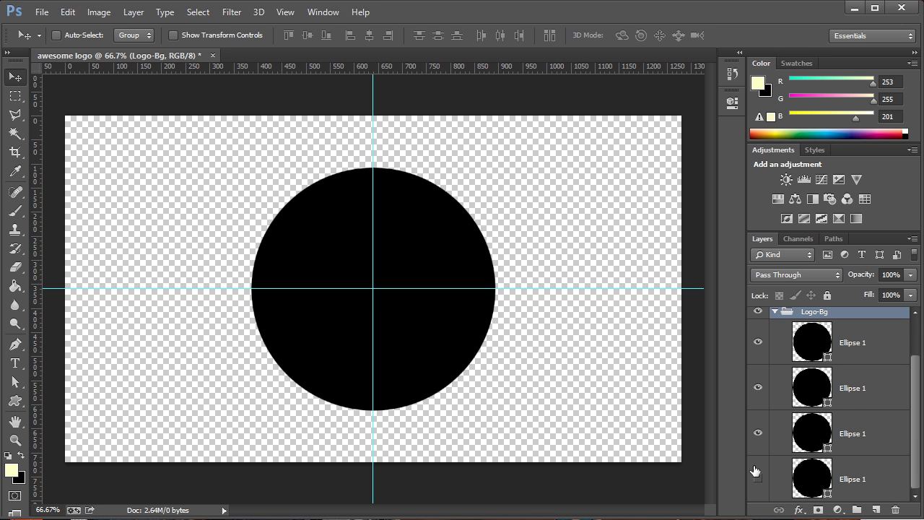
left_click(758, 433)
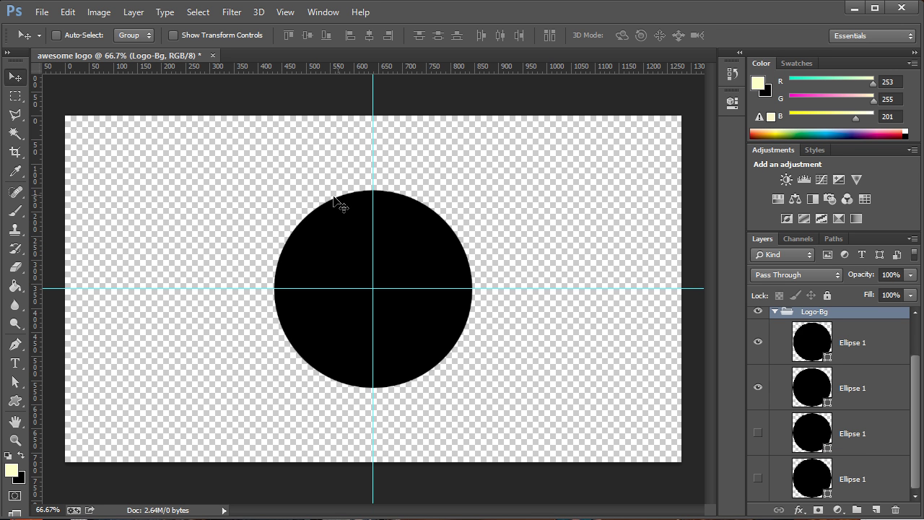
- Reduce the opacity of the second circle layer in the Logo-Bg group to 62%
left_click(759, 391)
left_click(759, 391)
left_click(872, 361)
left_click(879, 388)
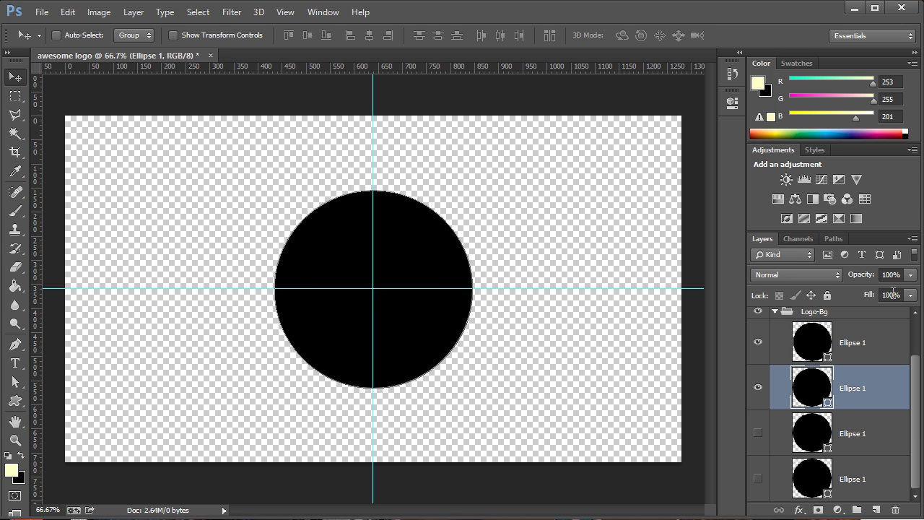
left_click(911, 275)
left_click_drag(911, 291, 880, 295)
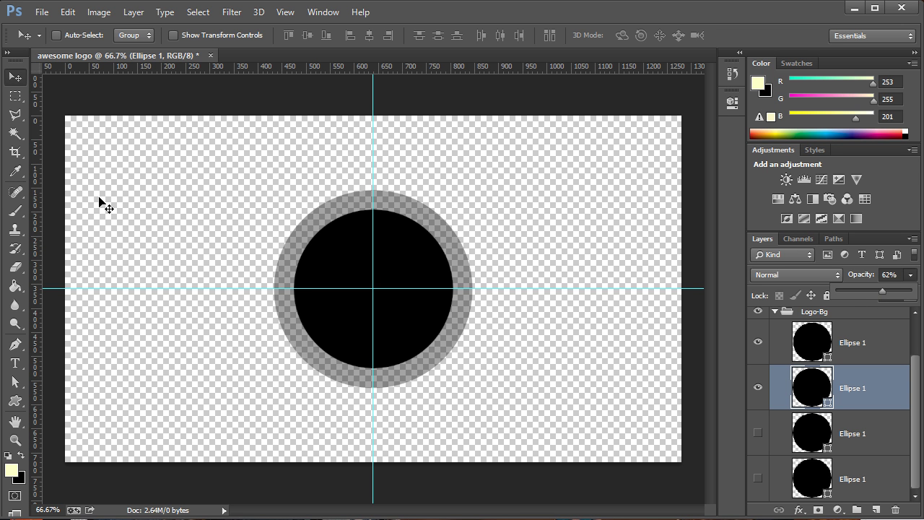
- Add a text layer reading "Awesome" above the second circle, starting near the ring's upper left
left_click(15, 363)
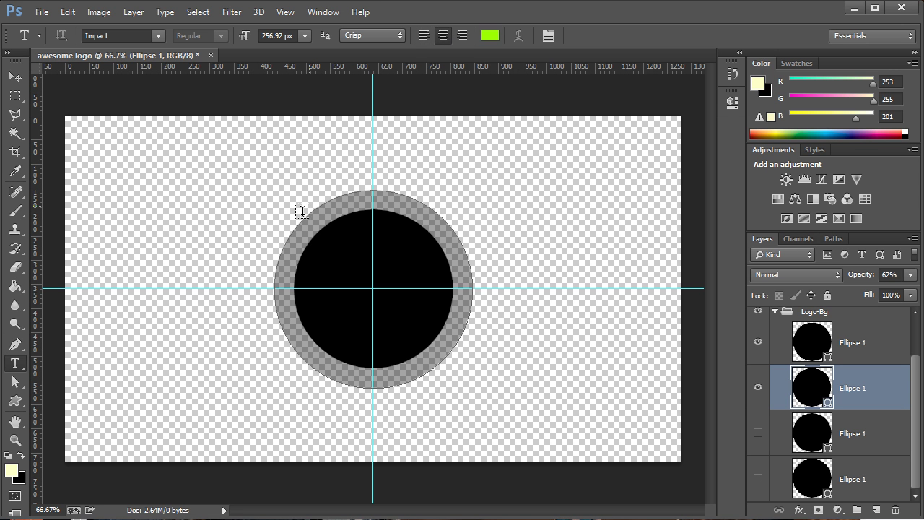
left_click(297, 185)
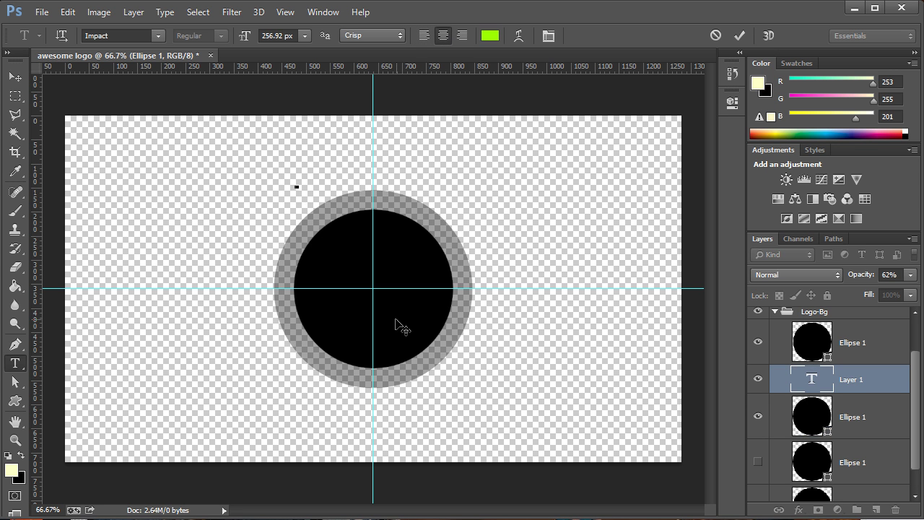
type("AWesome")
- Recolor the Awesome text white and set its font size to 72 px
double_click(217, 120)
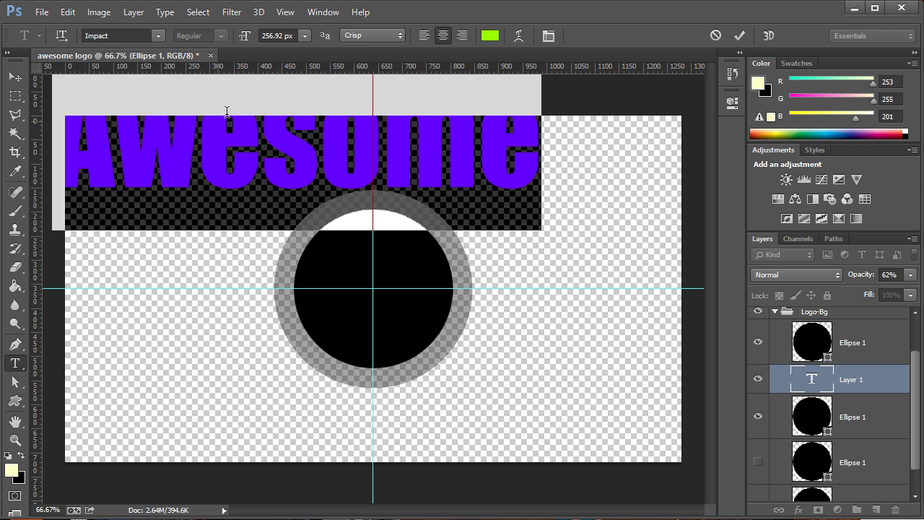
left_click(489, 35)
left_click_drag(718, 384, 653, 308)
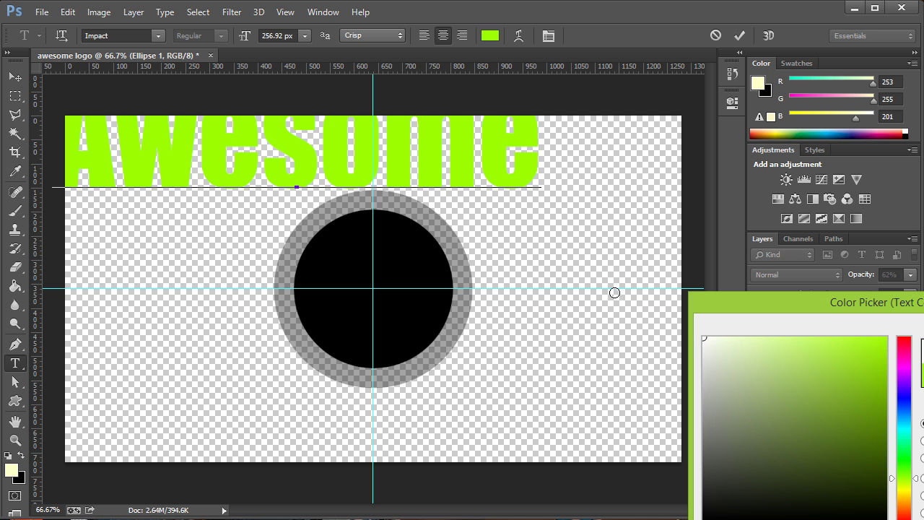
key("Return")
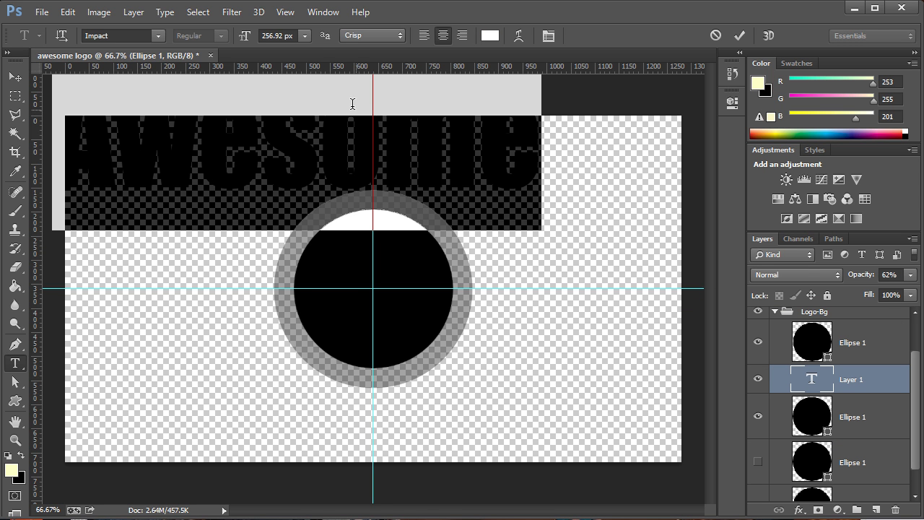
left_click(309, 36)
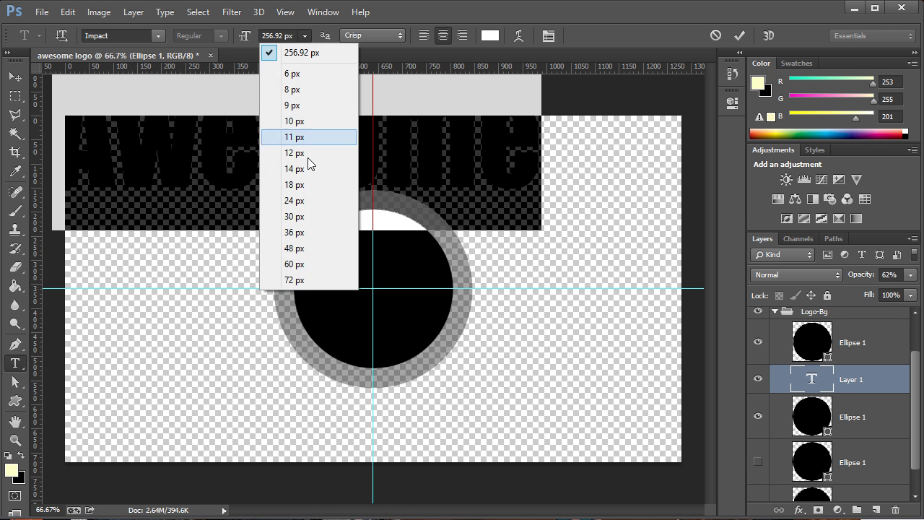
left_click(311, 281)
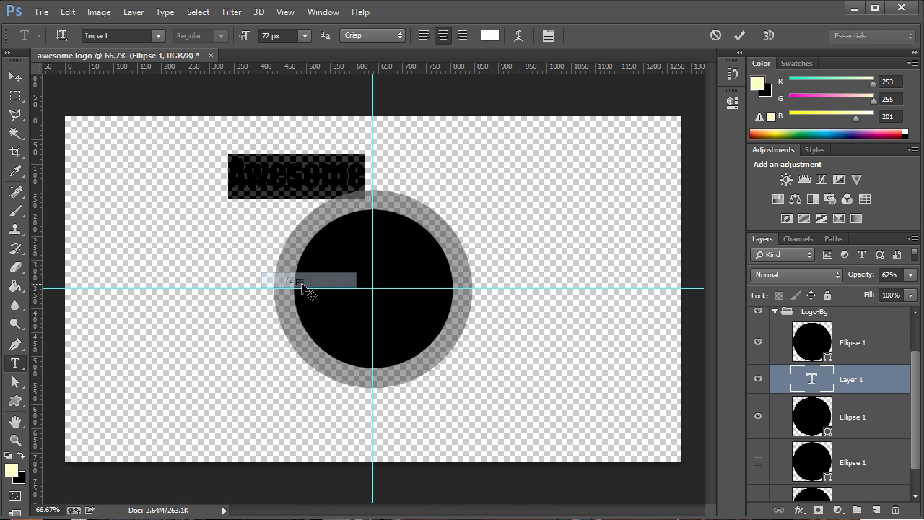
- Warp the Awesome text with the Arc style at +75% bend, and center it over the top of the ring
left_click(520, 37)
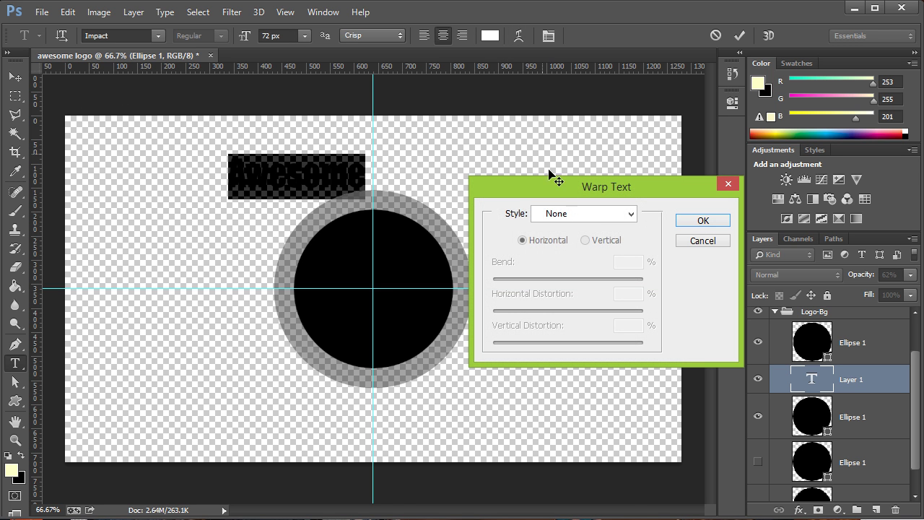
left_click(633, 215)
left_click(594, 257)
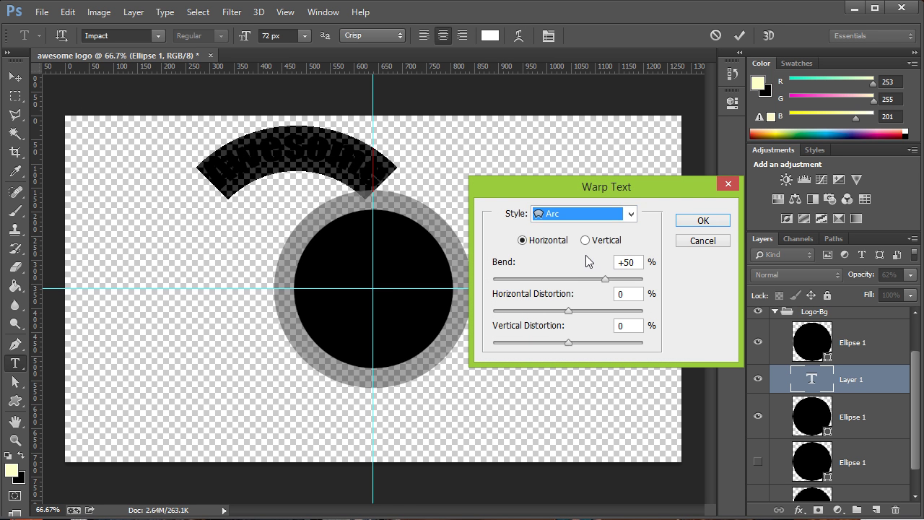
left_click_drag(606, 280, 626, 290)
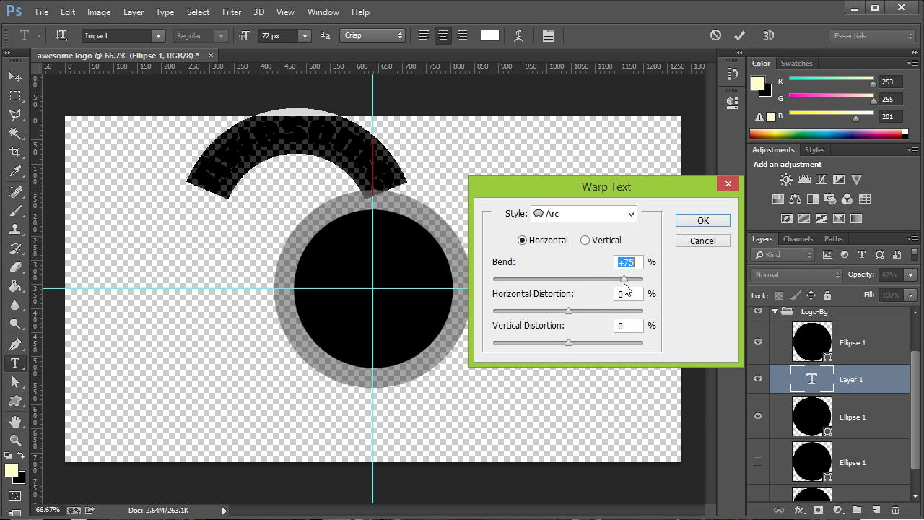
left_click(703, 220)
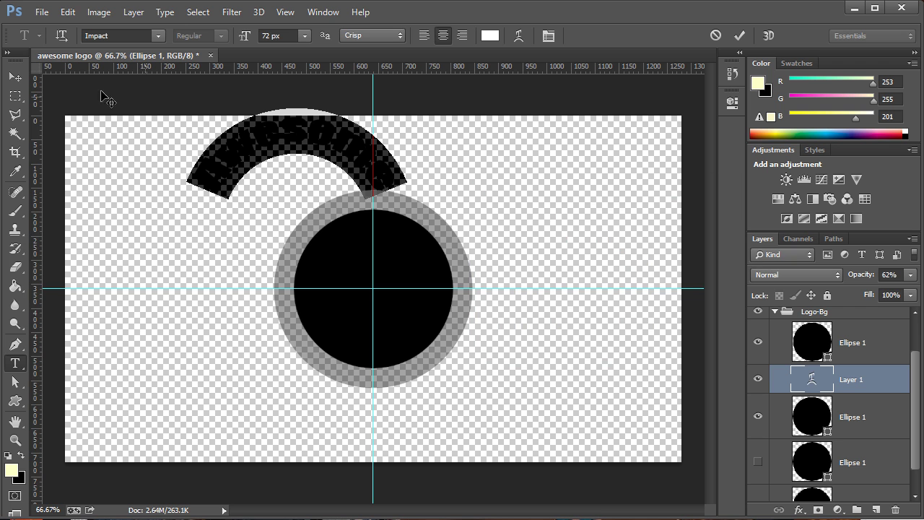
left_click(14, 76)
left_click_drag(292, 154, 423, 226)
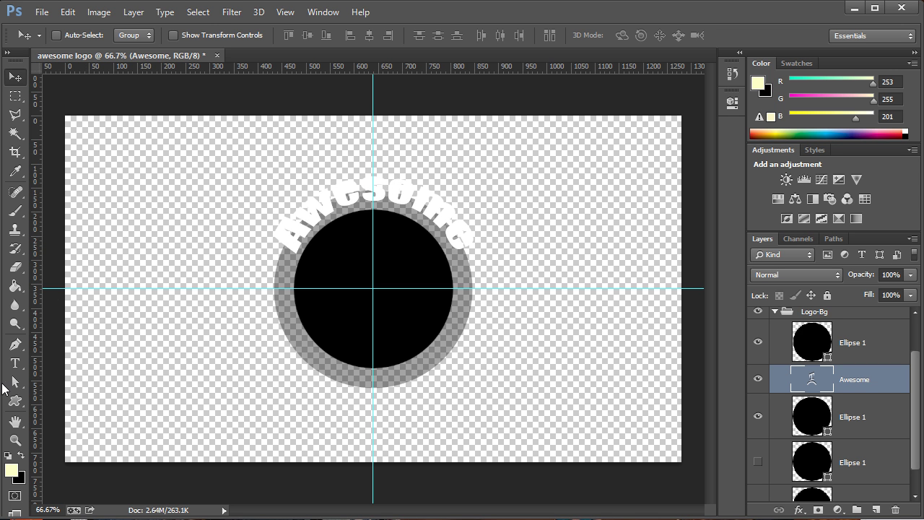
- Change the font of the Awesome text to Lao UI
key("t")
double_click(300, 226)
left_click(102, 36)
key("Down")
key("Down")
key("Down")
key("Down")
key("Down")
key("Down")
key("Down")
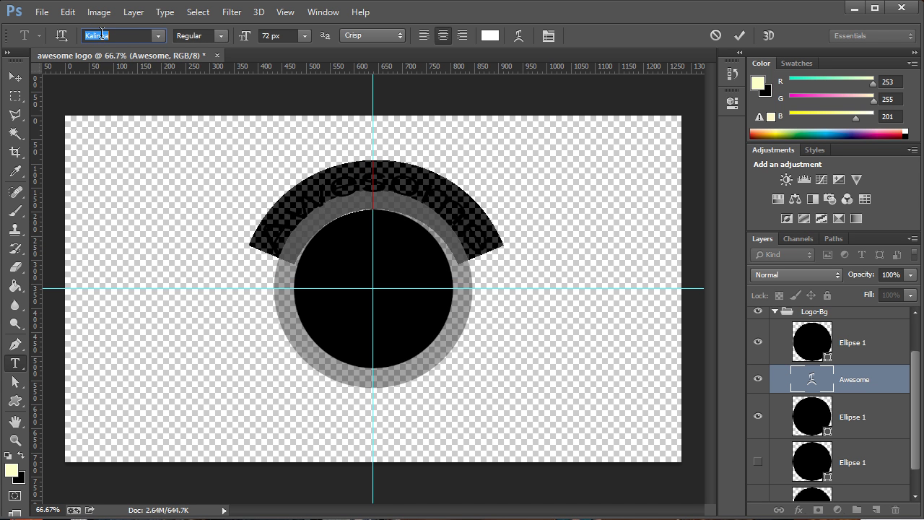
key("Down")
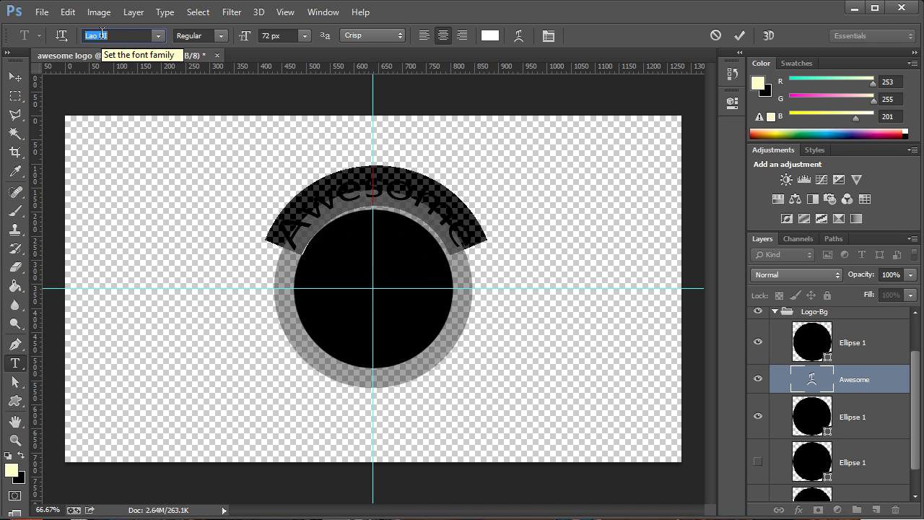
- Select all of the Awesome text and set its anti-aliasing to Sharp
left_click(394, 197)
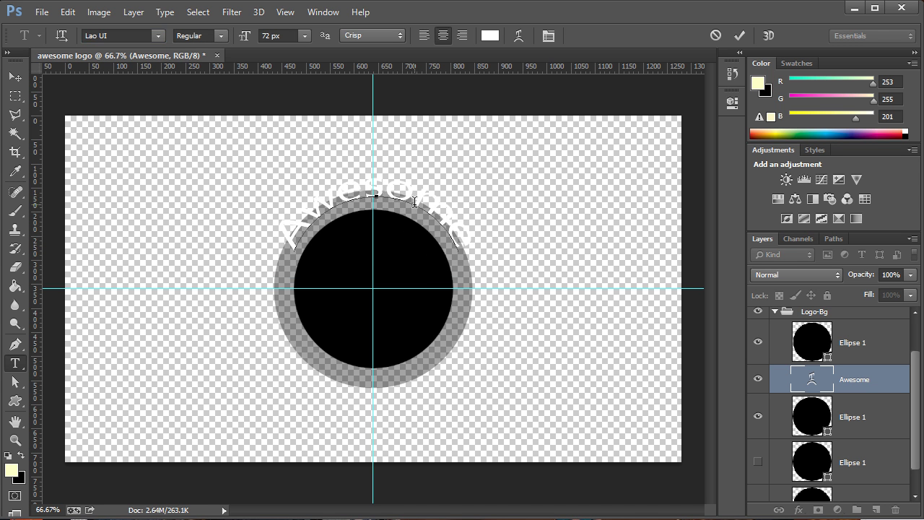
key("ctrl+a")
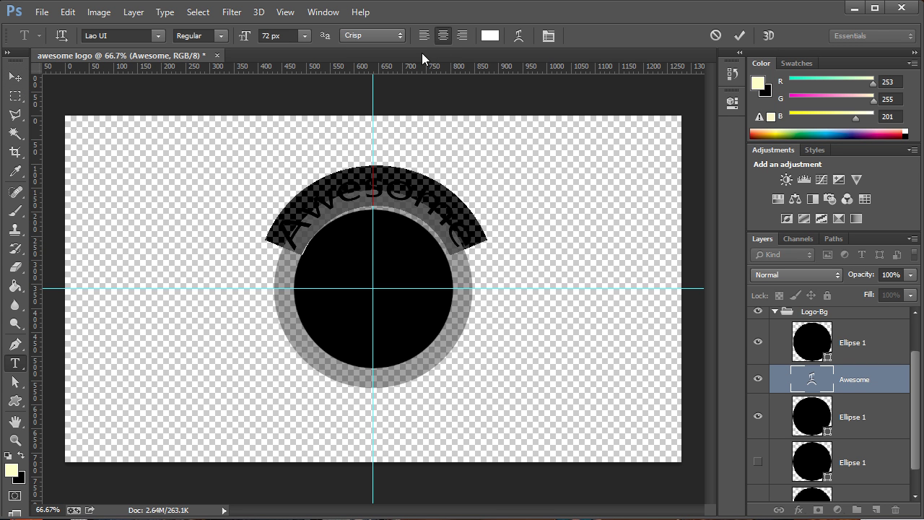
left_click(385, 36)
left_click(368, 58)
- Try the Bold style on the Awesome text, return it to Regular, and check its warp settings
left_click(222, 38)
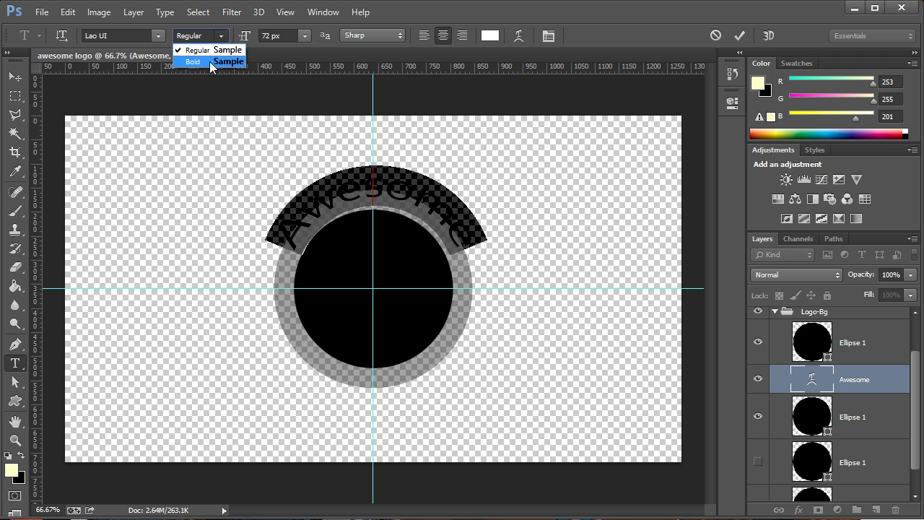
left_click(209, 61)
left_click(220, 36)
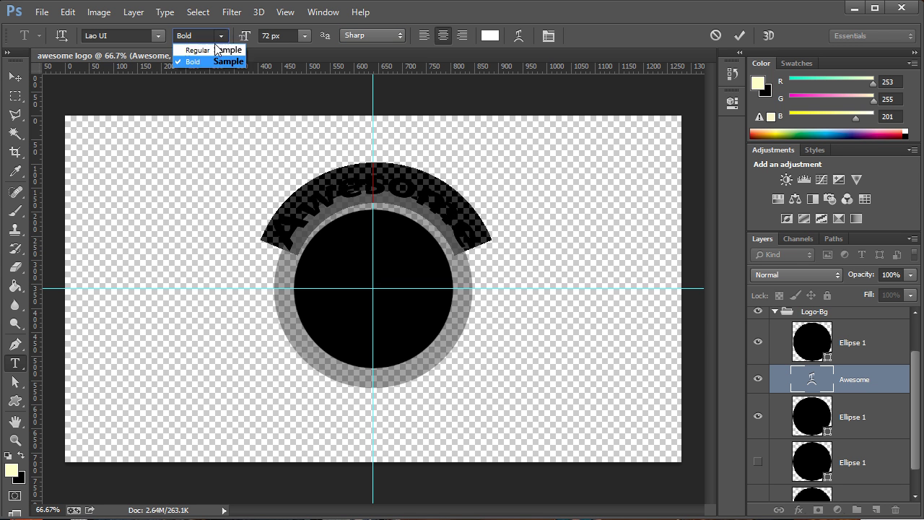
left_click(215, 56)
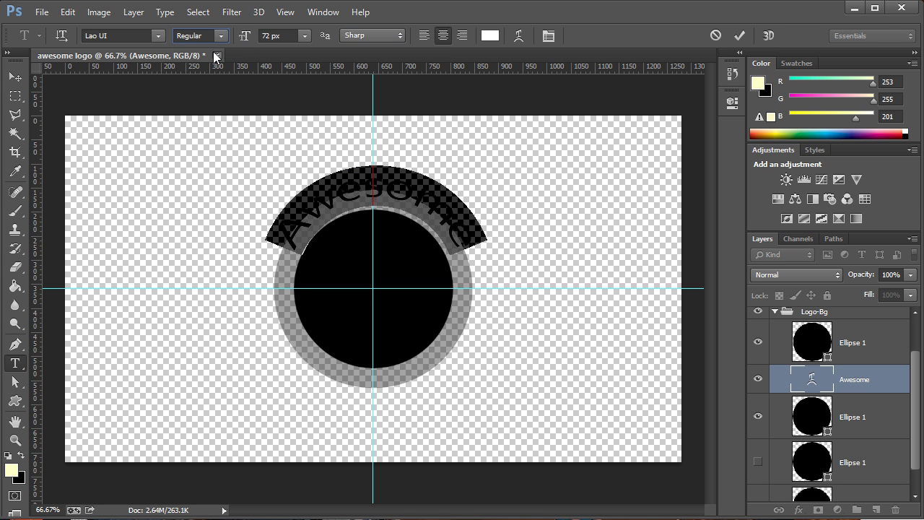
left_click(519, 37)
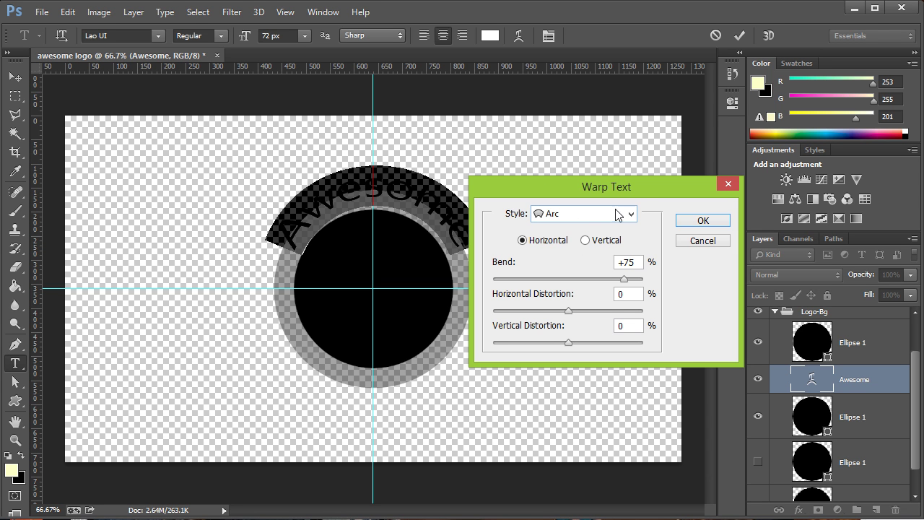
left_click(701, 225)
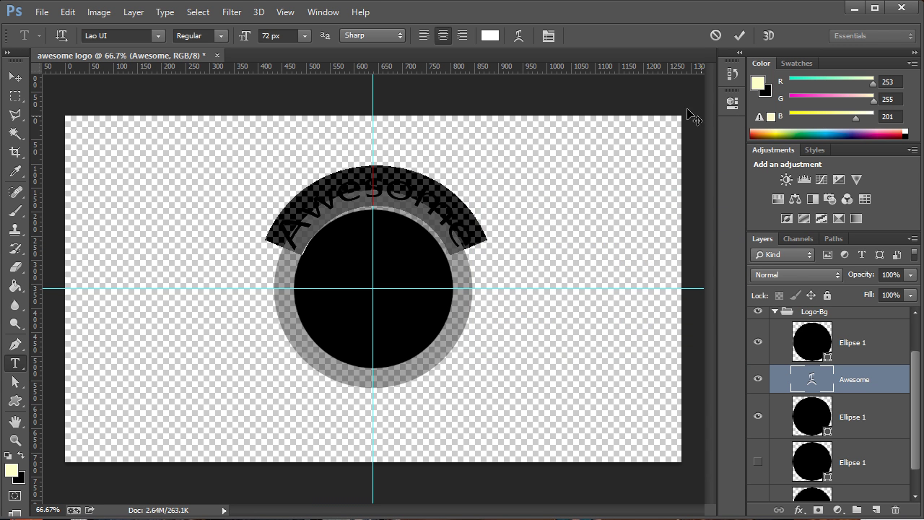
- Finish editing the Awesome text and show the two hidden bottom circle layers in the Logo-Bg group
left_click(15, 76)
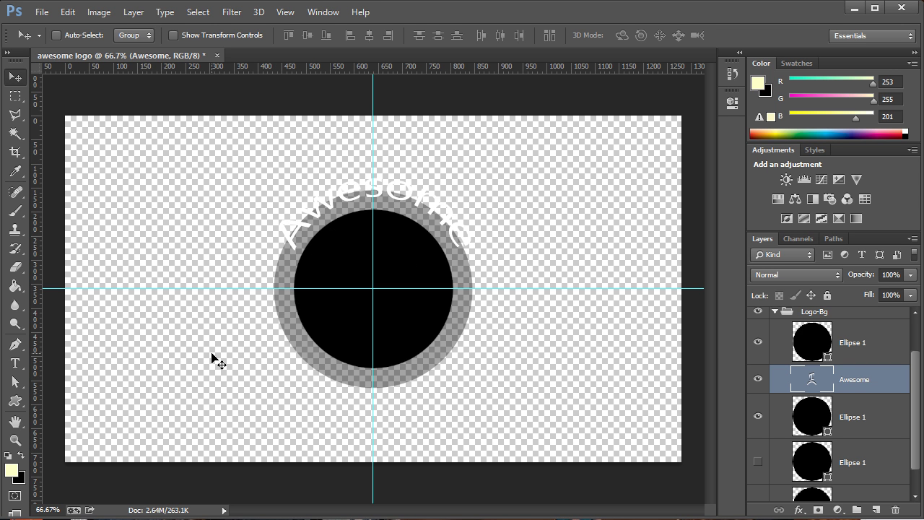
left_click(760, 462)
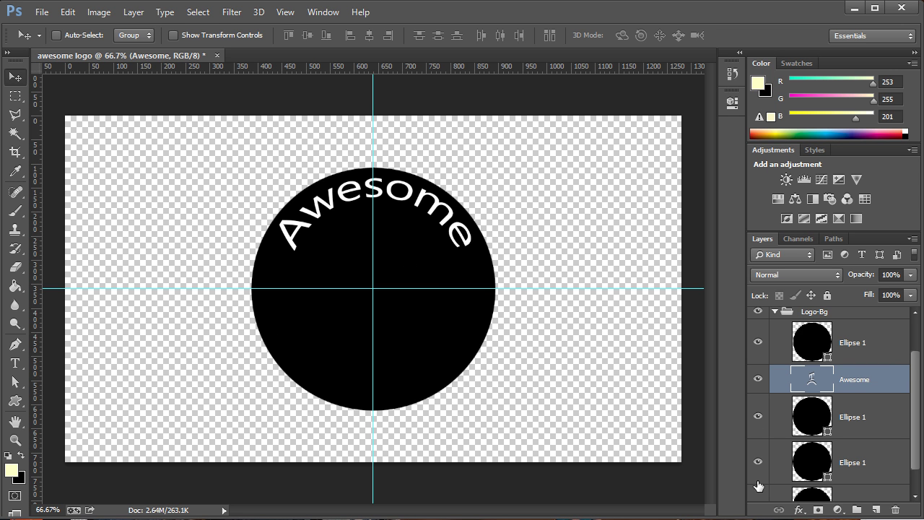
scroll(766, 477, "down", 1)
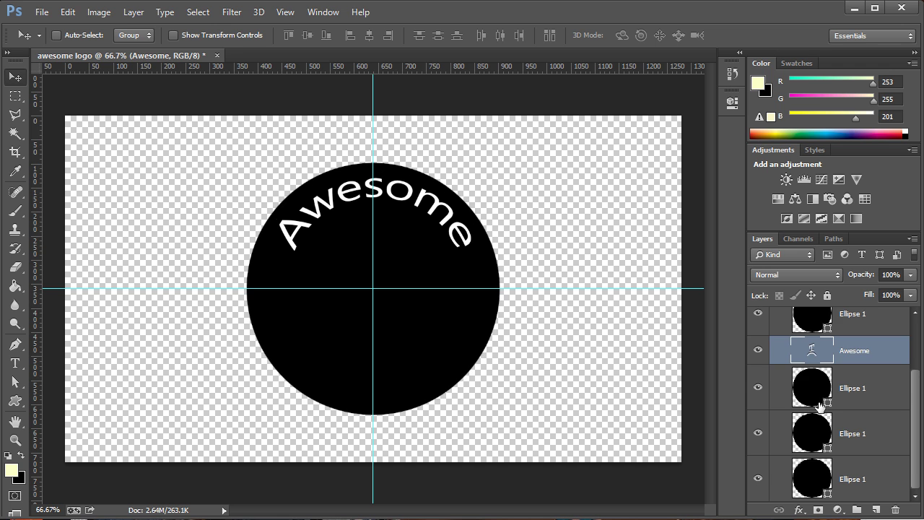
- Restore the opacity of the circle layer directly below the Awesome text to 100%
scroll(819, 407, "up", 1)
left_click(865, 433)
left_click_drag(911, 280, 914, 291)
scroll(922, 328, "up", 1)
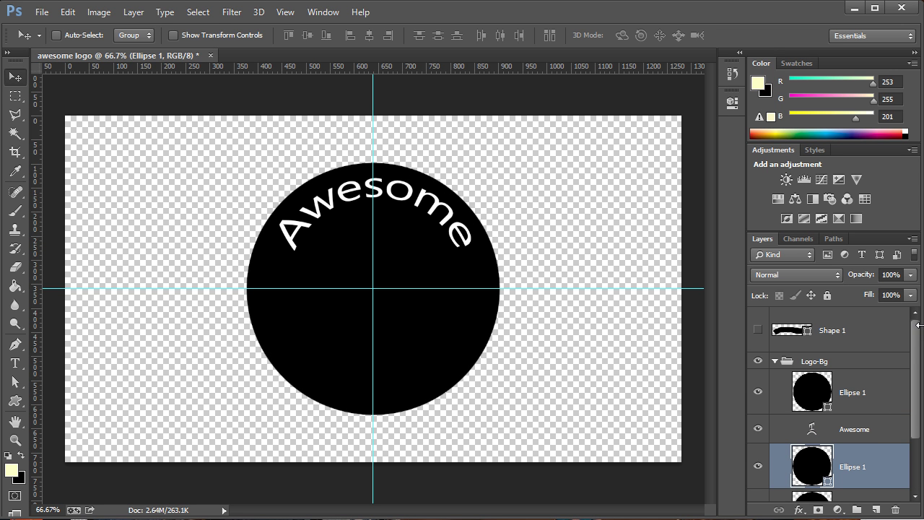
- Collapse the Logo-Bg group, then show and select the banner layer Shape 1
left_click(772, 364)
left_click(774, 362)
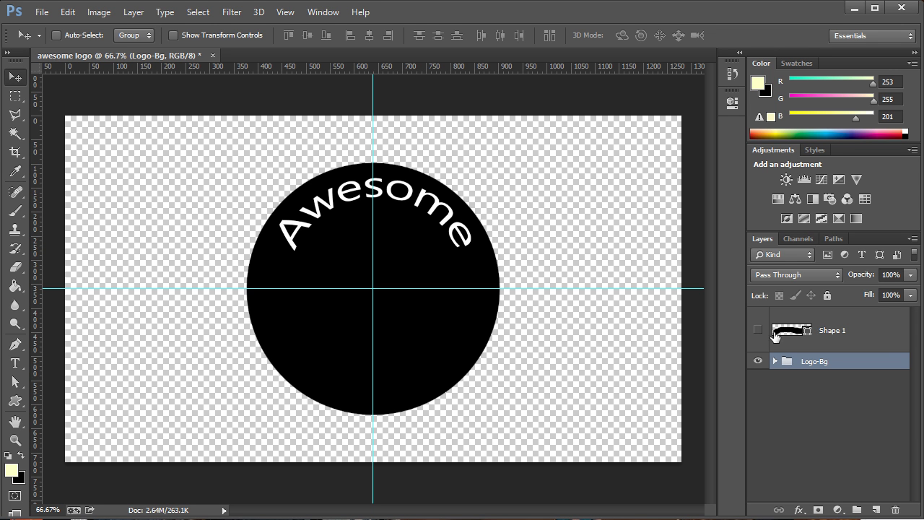
left_click(758, 330)
left_click(863, 333)
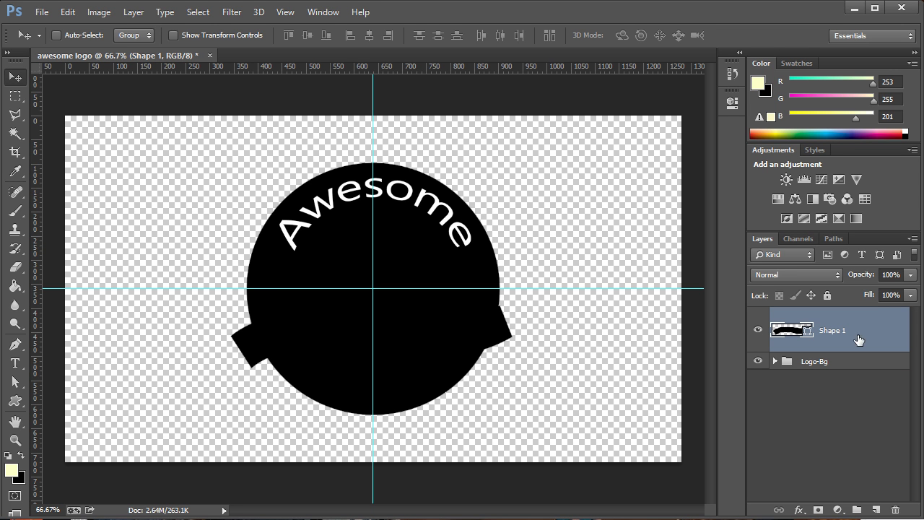
- Try to add the text "Its How We Do" inside the banner shape, and undo it
left_click(15, 363)
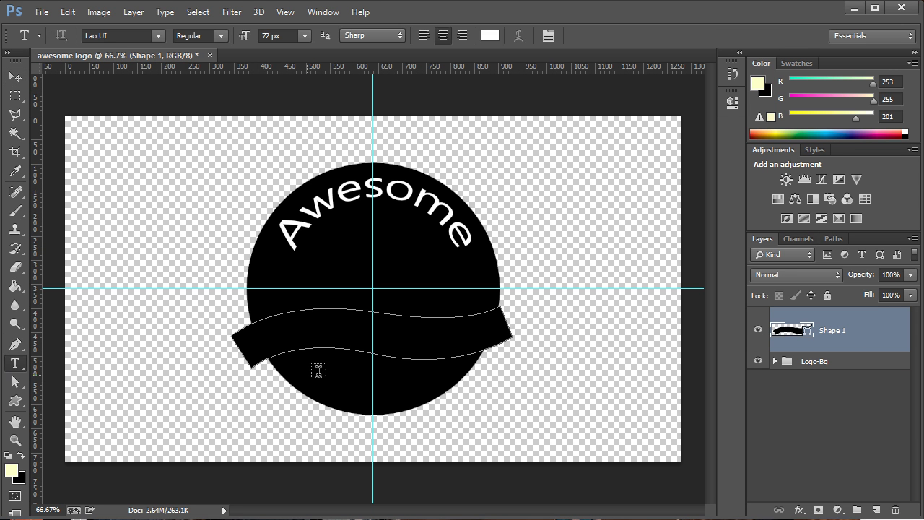
left_click(264, 347)
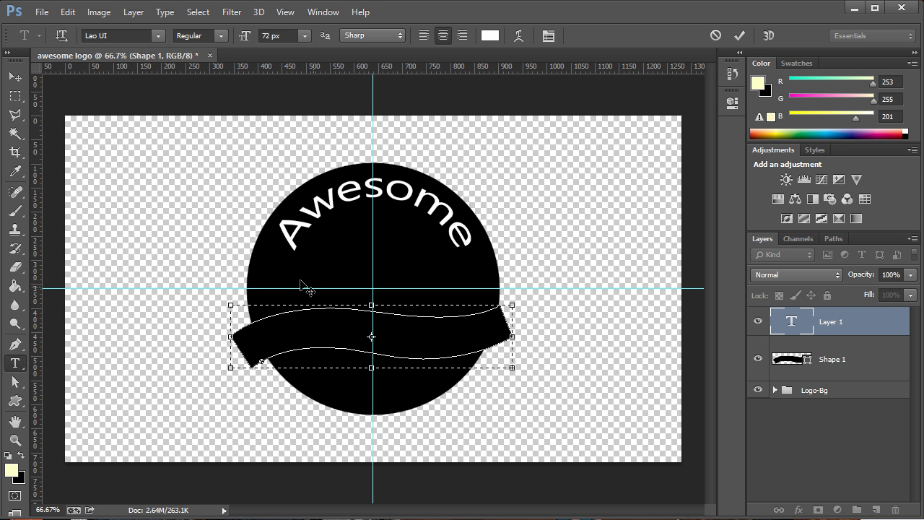
left_click(14, 76)
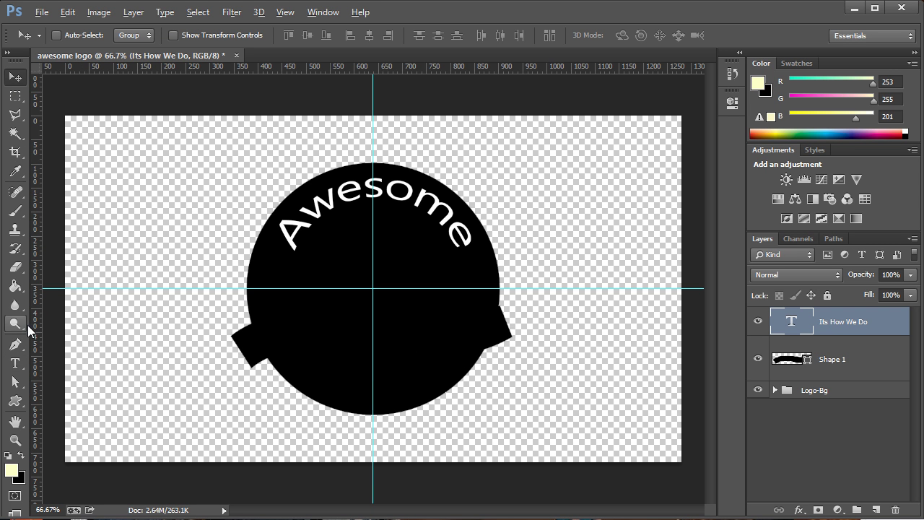
key("ctrl+alt+z")
- Add the text "Its How We Do" beside the circle and set its font to Arial
left_click(15, 362)
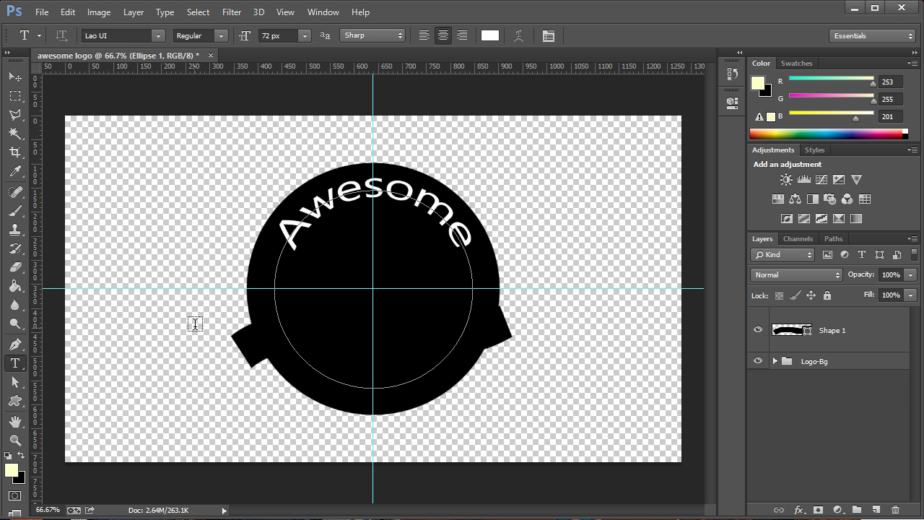
left_click(217, 308)
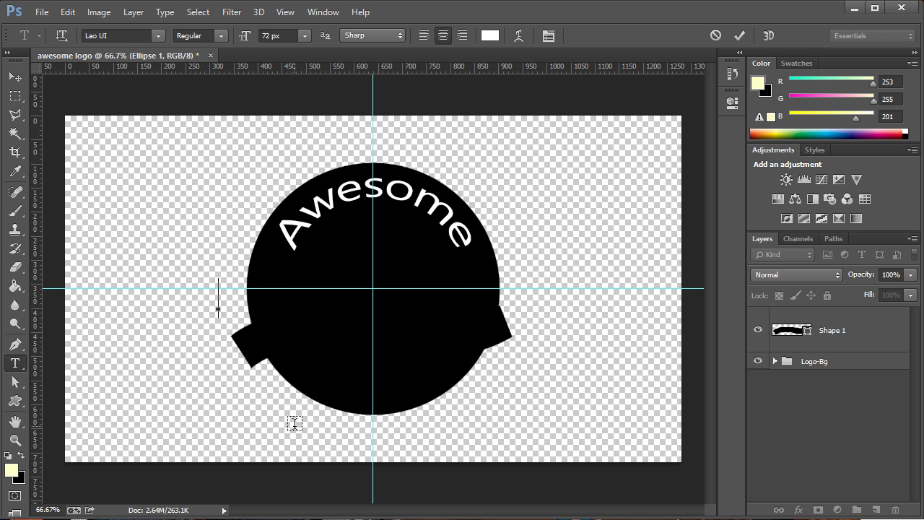
type("Its How We l")
key("ctrl+a")
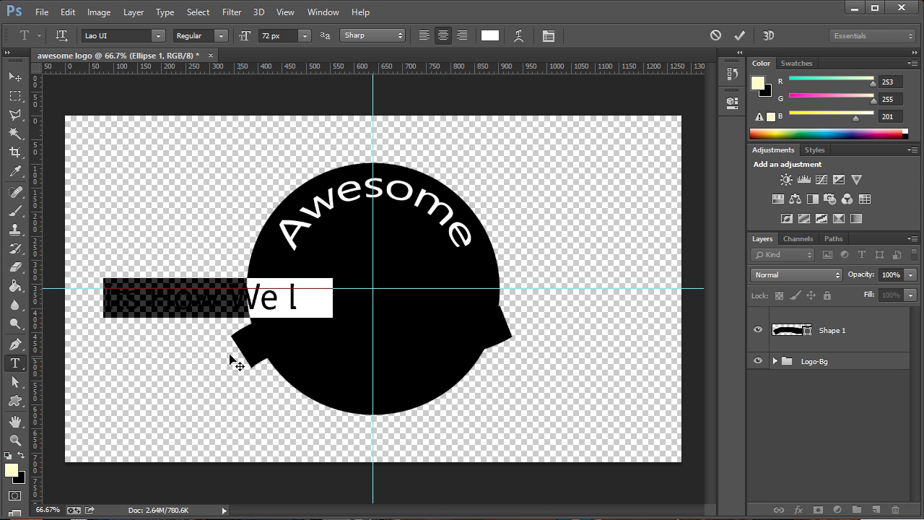
left_click(117, 37)
type("Arial")
key("Return")
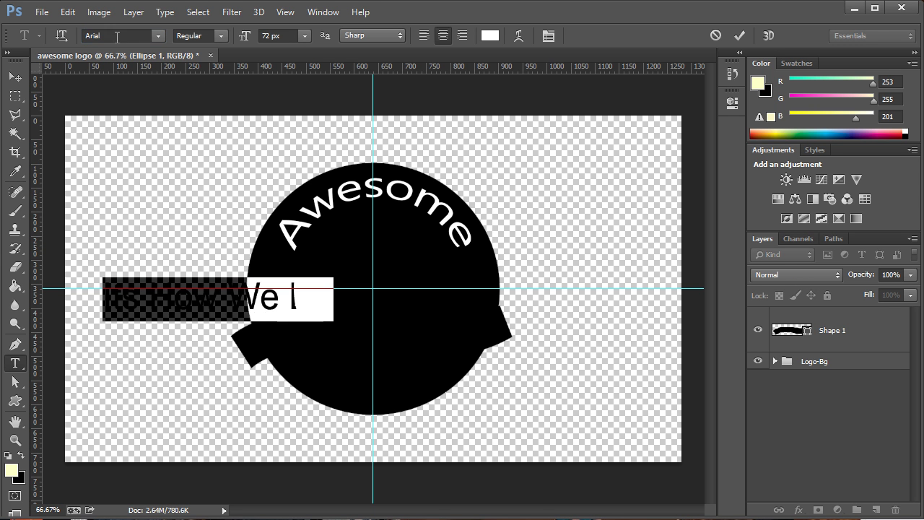
left_click(19, 70)
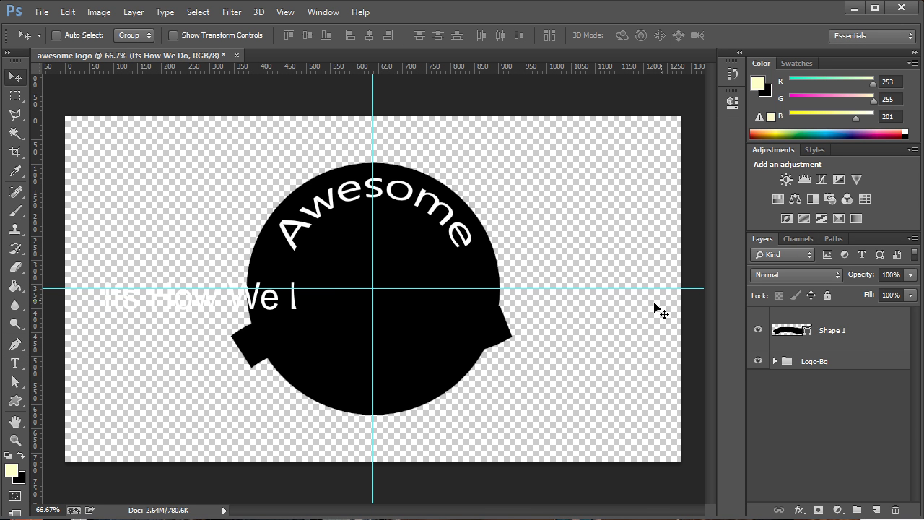
- Move the "Its How We Do" text layer above Shape 1 and place the text over the banner
left_click(775, 361)
left_click_drag(826, 458, 831, 321)
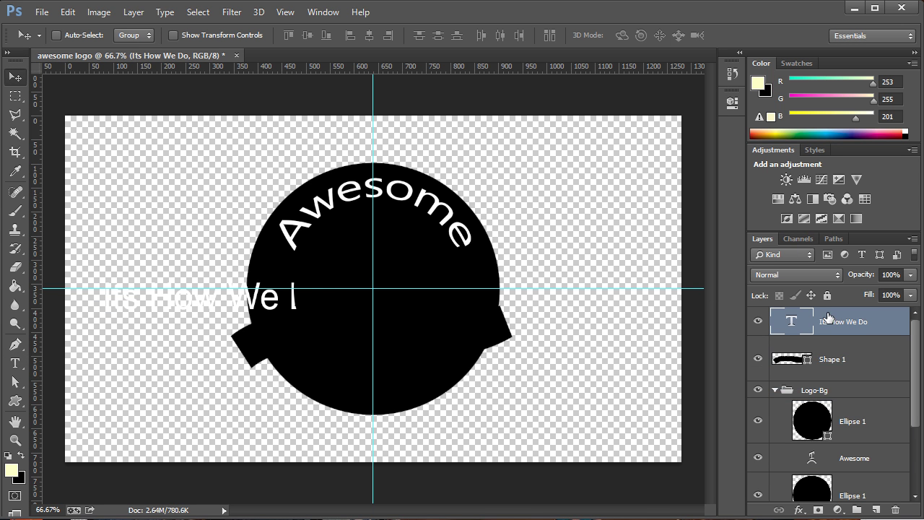
left_click(776, 390)
left_click_drag(223, 291, 380, 332)
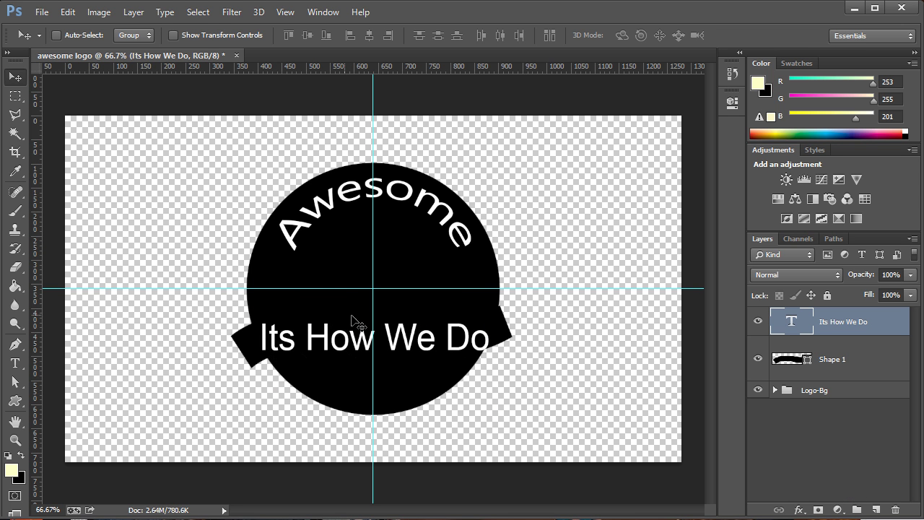
- Warp the "Its How We Do" text with the Flag style in horizontal orientation
left_click(15, 363)
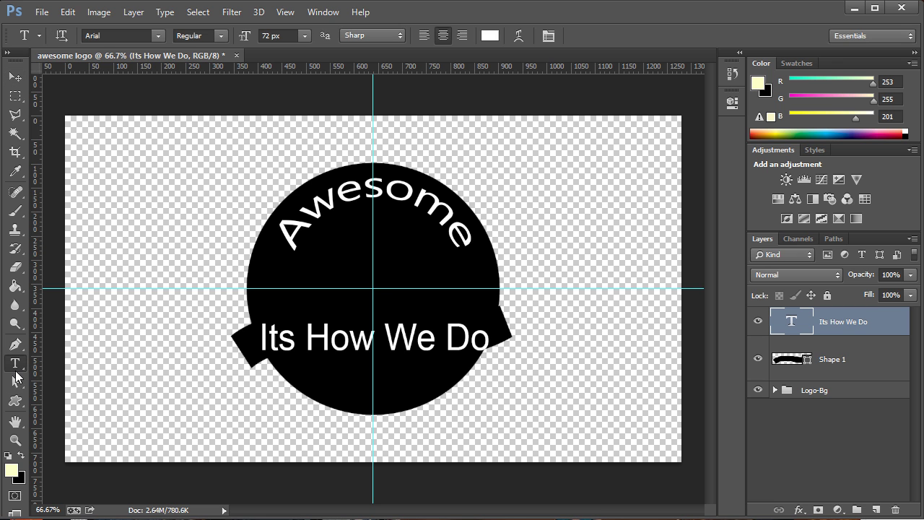
left_click(342, 338)
key("ctrl+a")
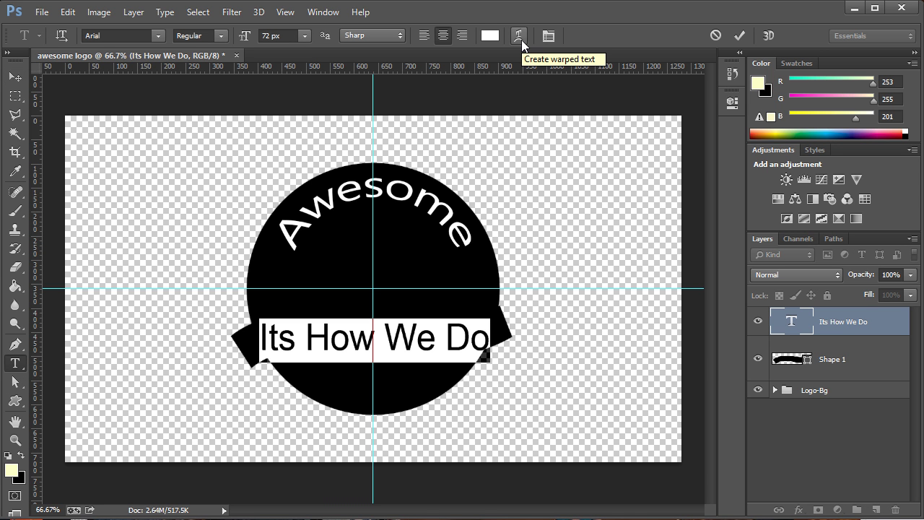
left_click(521, 39)
left_click(545, 215)
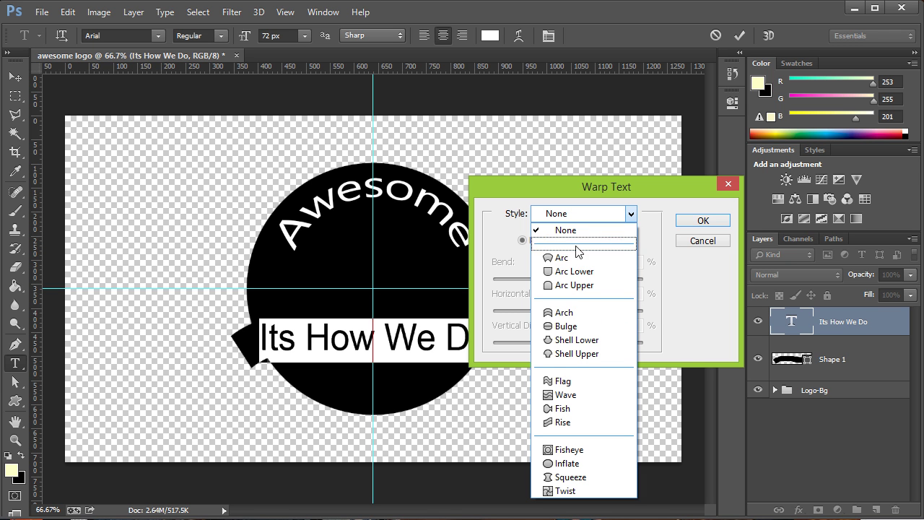
left_click(565, 381)
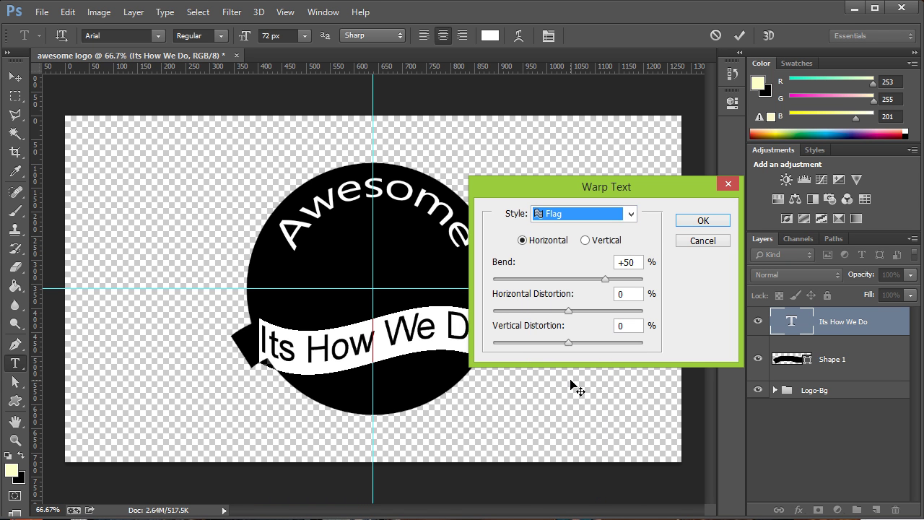
left_click(589, 242)
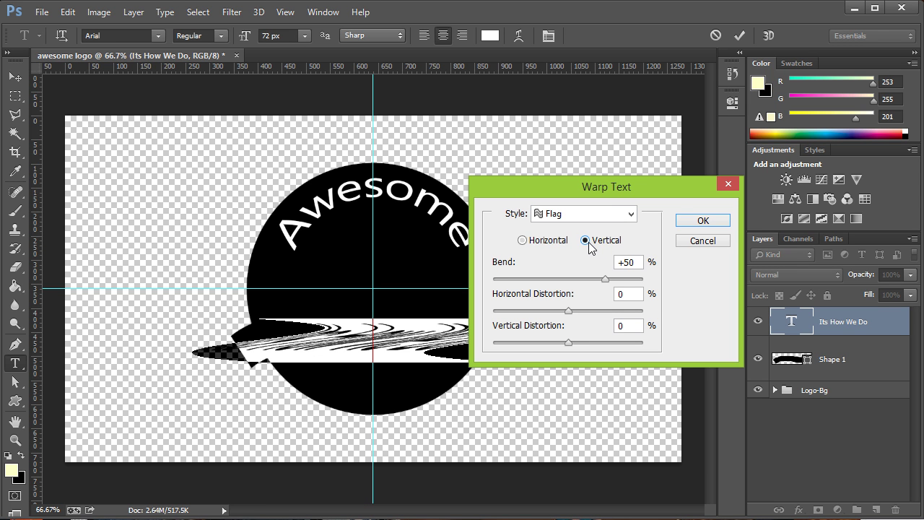
left_click(549, 242)
- Set the Flag warp's bend to -50%, apply it, and hide the Logo-Bg group
left_click(625, 263)
key("BackSpace")
type("-")
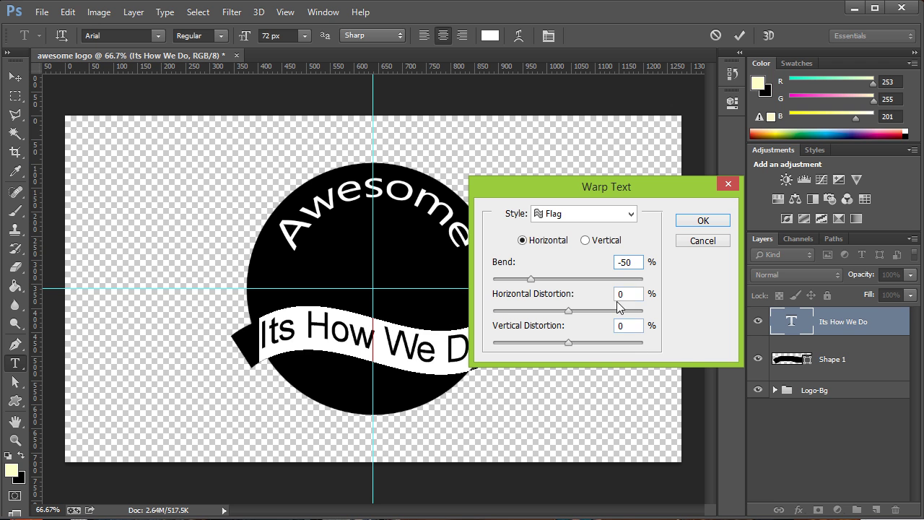
left_click_drag(577, 188, 686, 181)
left_click(813, 214)
left_click(757, 391)
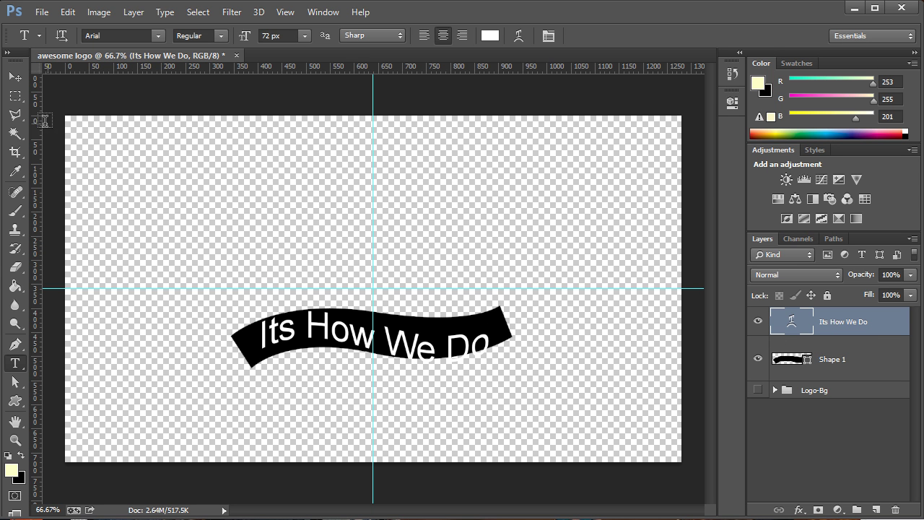
- Set the bend of the banner text's Flag warp to -22%
left_click(15, 77)
mouse_move(433, 282)
left_mouse_down()
mouse_move(425, 269)
mouse_move(433, 275)
left_mouse_up()
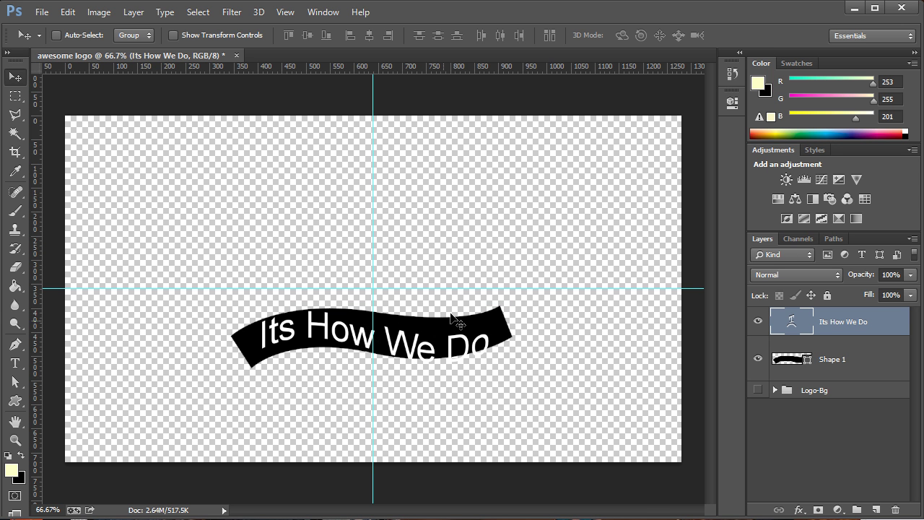
left_click(14, 364)
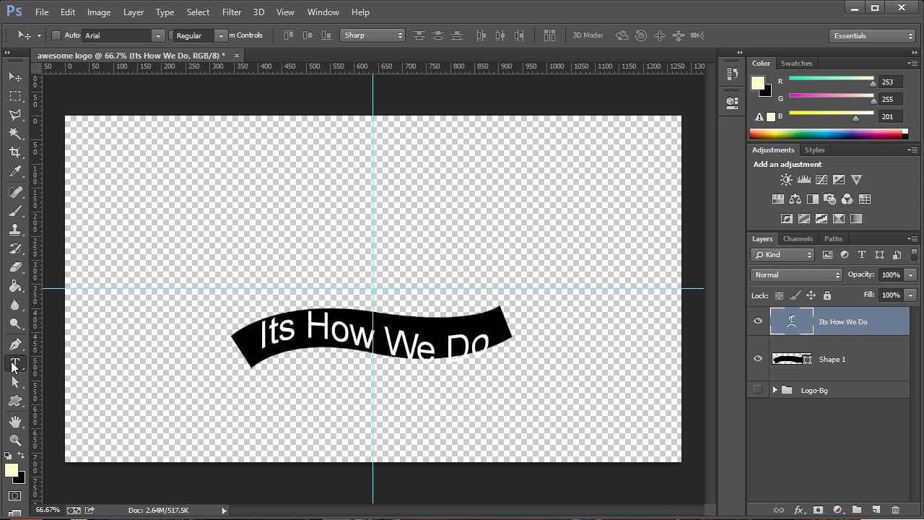
left_click(286, 339)
key("ctrl+a")
left_click(520, 36)
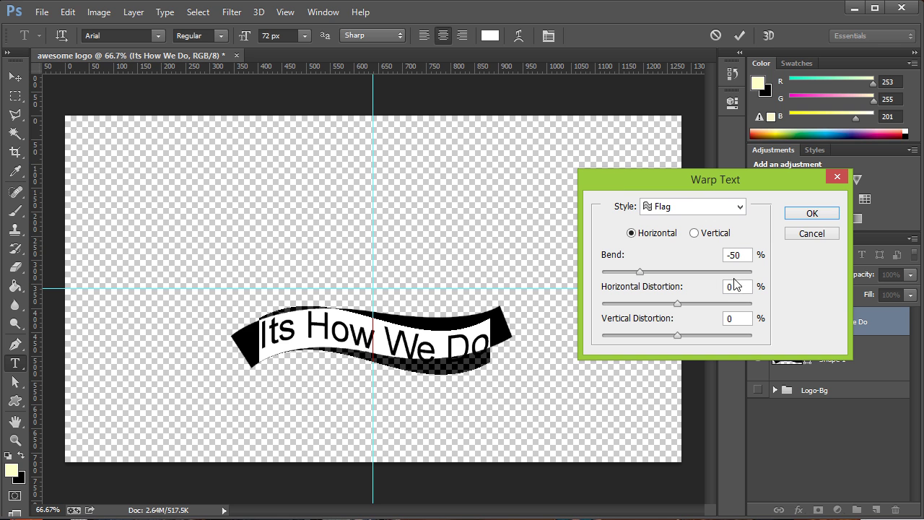
key("Up")
key("Up")
key("Up")
key("Up")
key("Up")
key("Up")
key("Up")
key("Up")
key("Up")
key("Up")
key("Up")
key("Up")
key("Up")
key("Up")
key("Up")
key("Up")
key("Up")
key("Up")
key("Up")
key("Up")
key("Up")
key("Up")
key("Up")
key("Up")
key("Up")
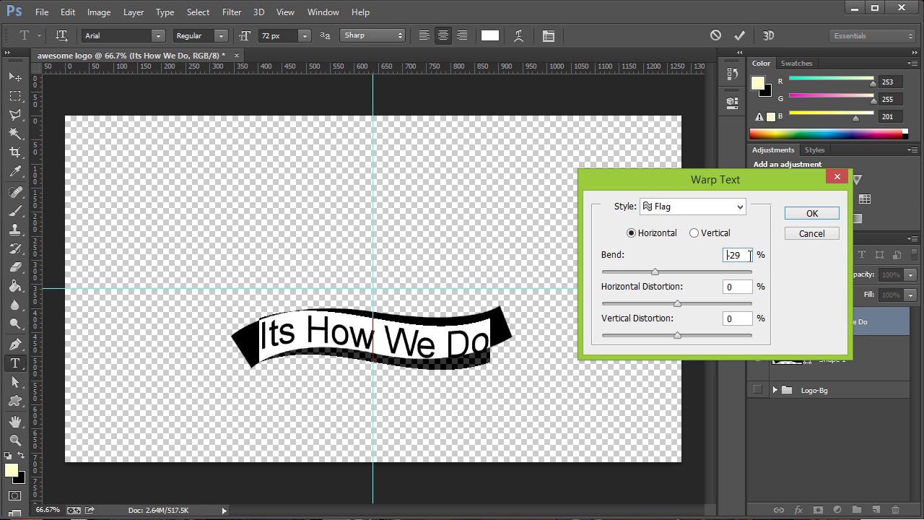
key("Up")
key("Up")
key("Up")
key("Up")
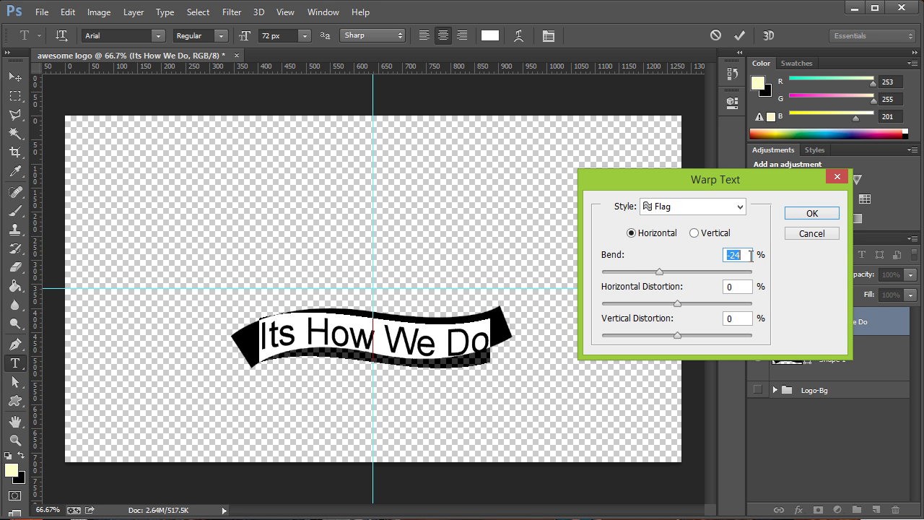
key("Up")
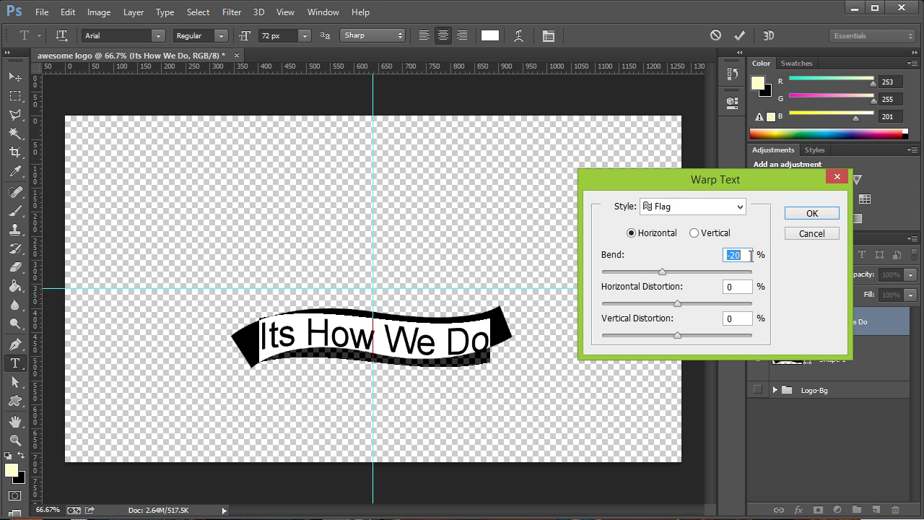
key("Down")
key("Down")
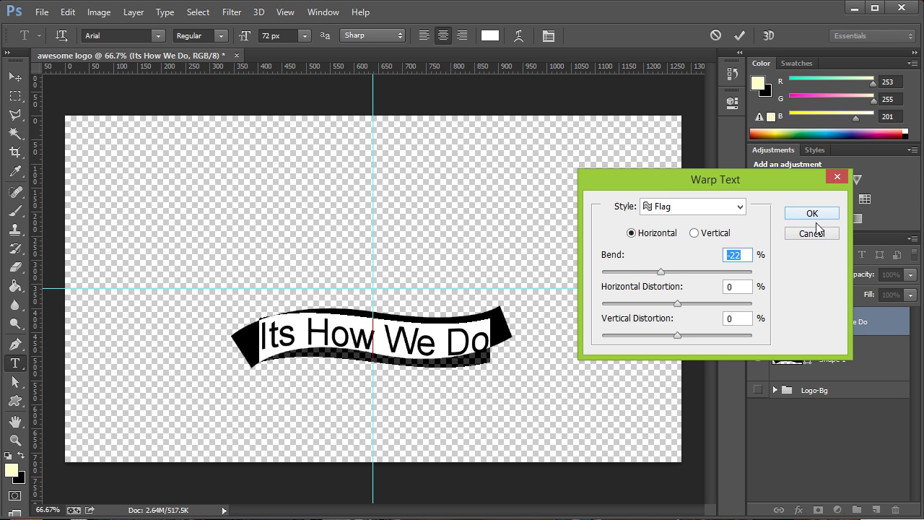
left_click(819, 219)
- Nudge the warped text slightly up and to the left within the banner
left_click(15, 77)
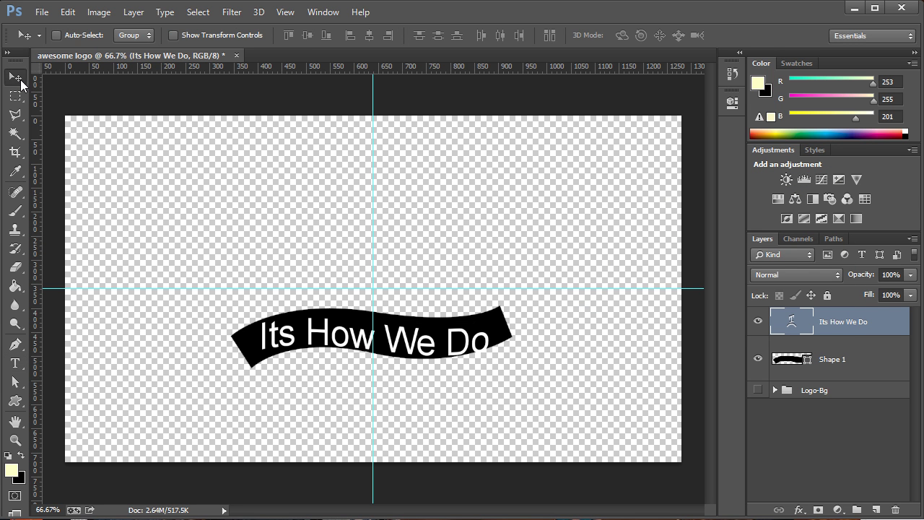
key("Up")
key("Up")
key("Up")
key("Left")
key("Left")
key("Left")
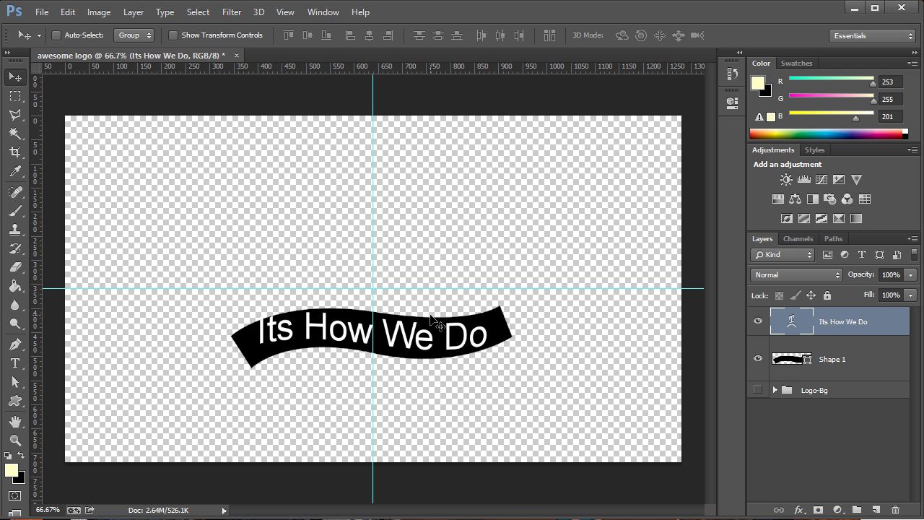
- Rotate the warped text slightly counterclockwise to follow the banner's slope
key("ctrl+t")
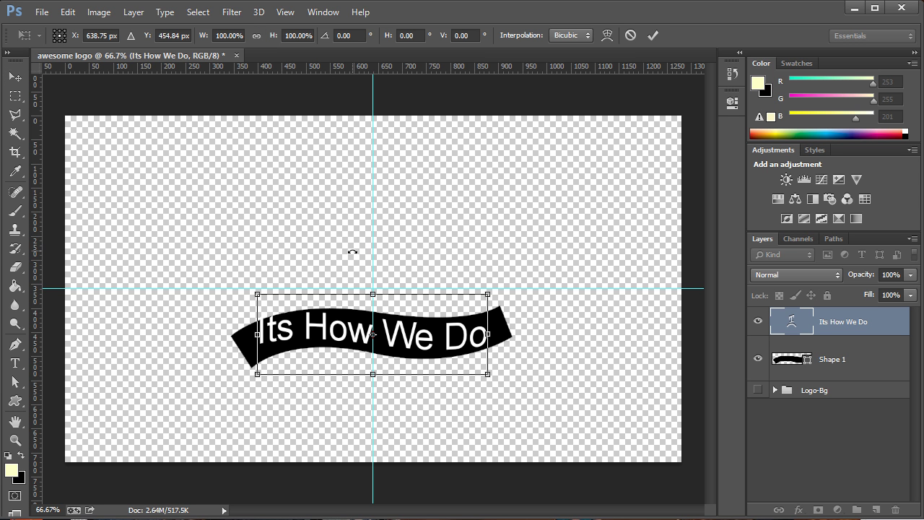
left_click_drag(351, 253, 346, 250)
key("Return")
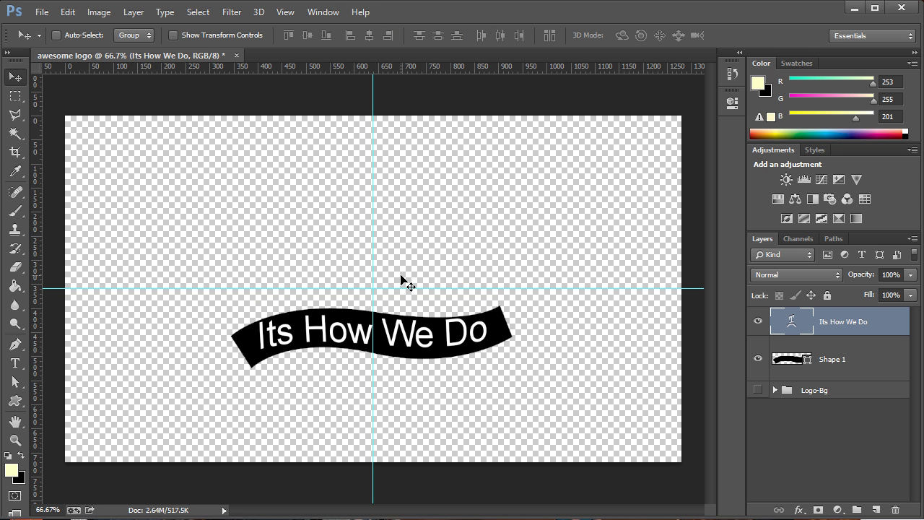
- Set the bend of the rotated banner text's Flag warp to -34%
left_click(22, 364)
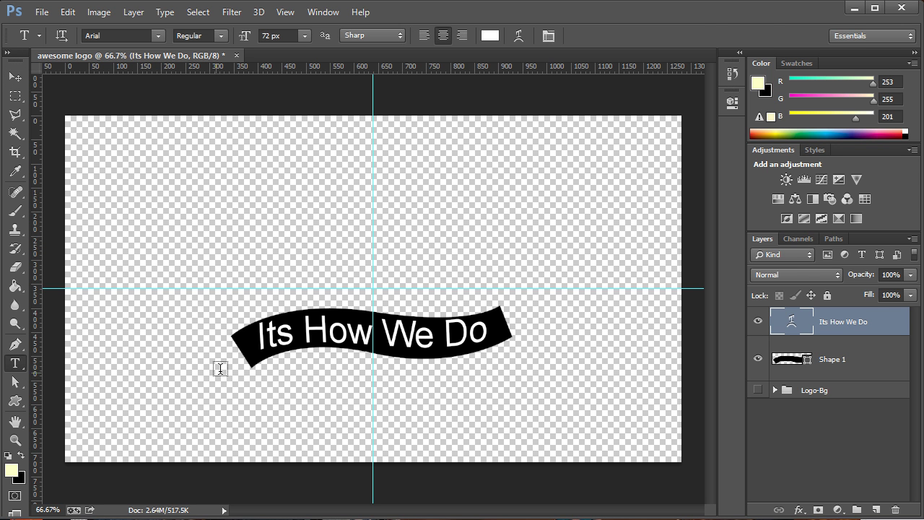
left_click(266, 339)
key("ctrl+a")
left_click(518, 35)
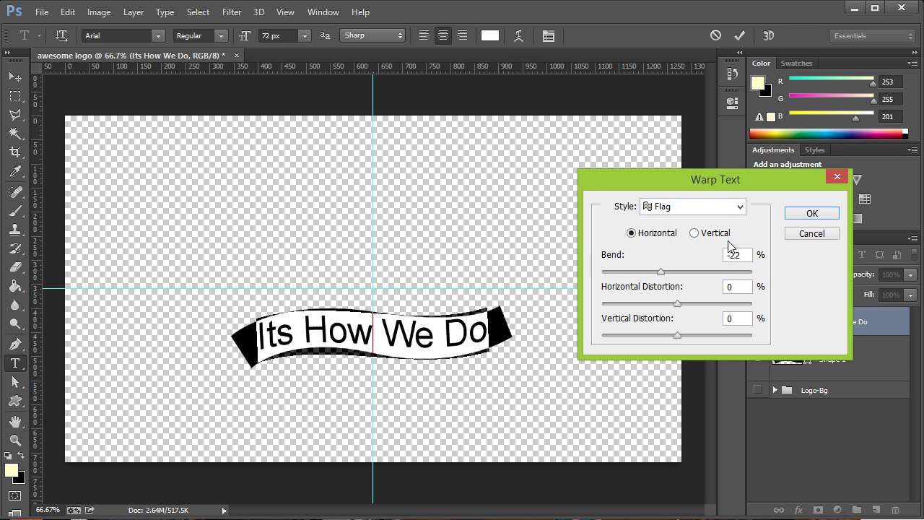
key("Down")
key("Down")
key("Down")
key("Down")
key("Down")
key("Down")
key("Down")
key("Down")
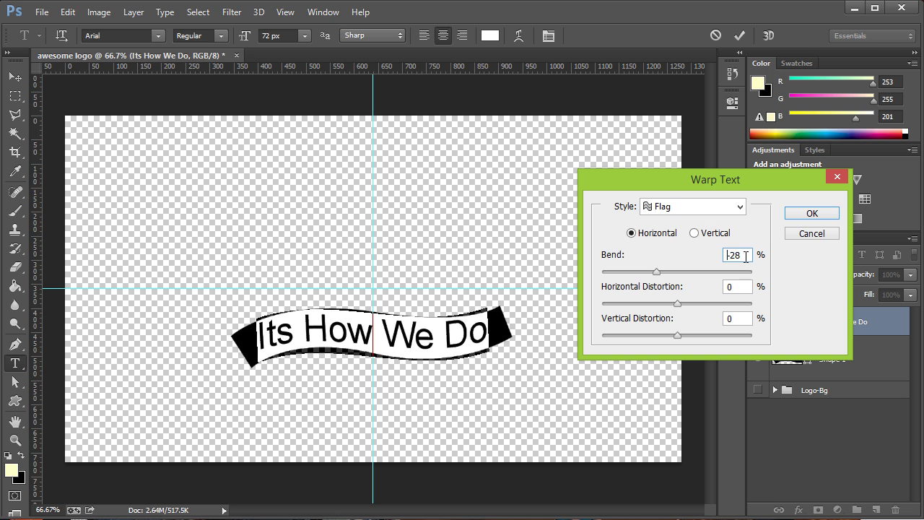
key("Down")
key("Down")
key("Down")
key("Down")
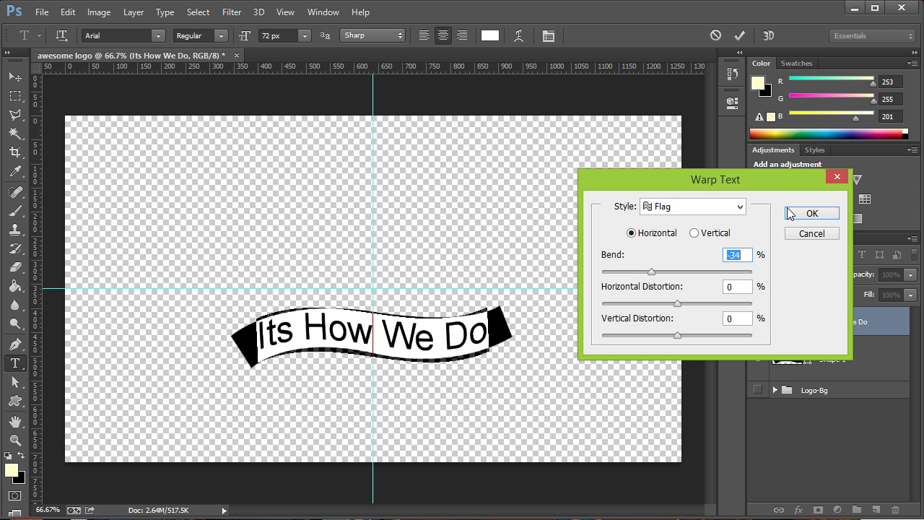
left_click(812, 214)
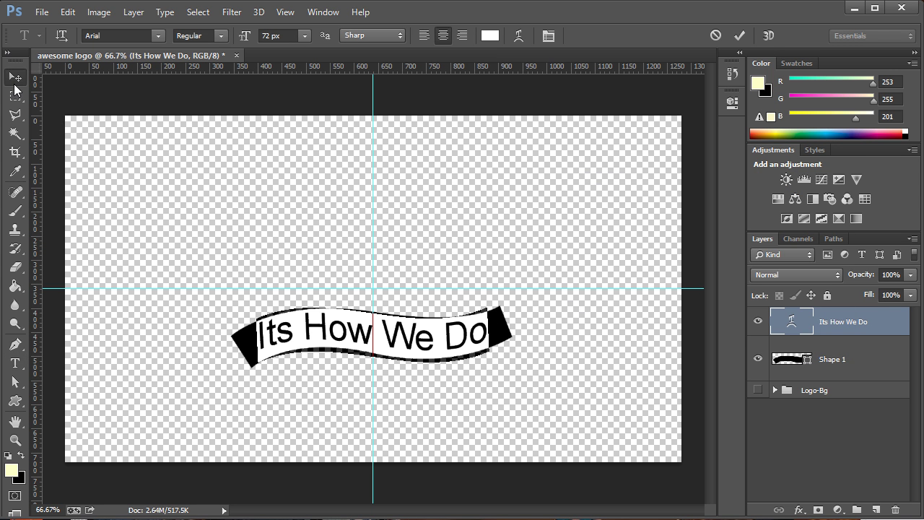
left_click(15, 77)
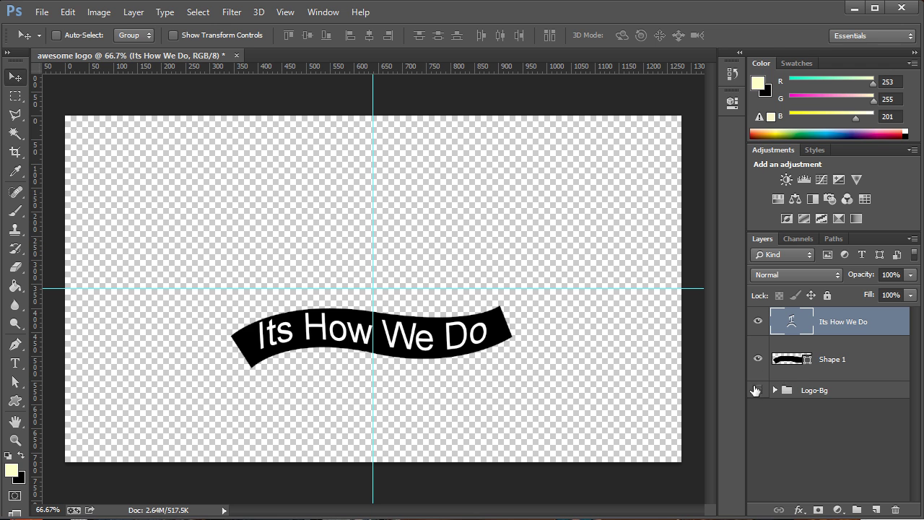
- Show the Logo-Bg group and hide the "Its How We Do" and Shape 1 layers
left_click(758, 390)
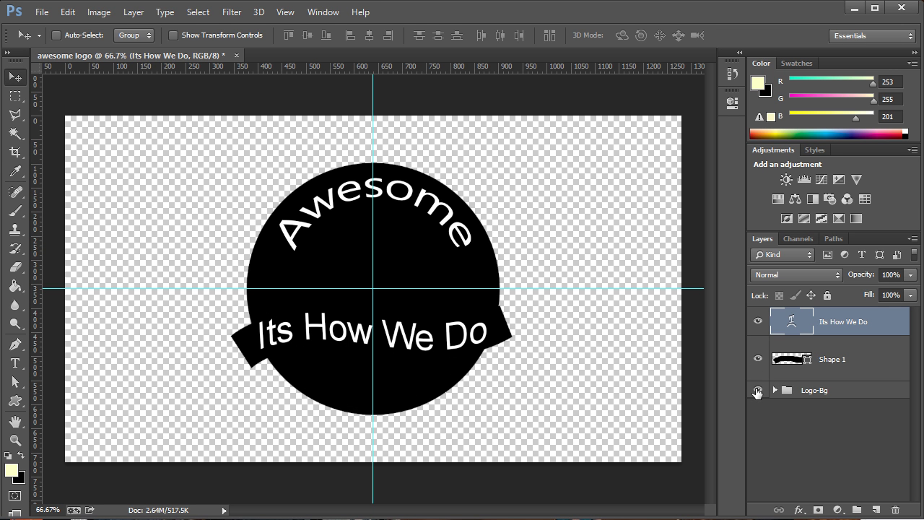
left_click(758, 322)
left_click(758, 358)
- Group the "Its How We Do" and Shape 1 layers and name the group Slogan-Banner
left_click(869, 372, "shift")
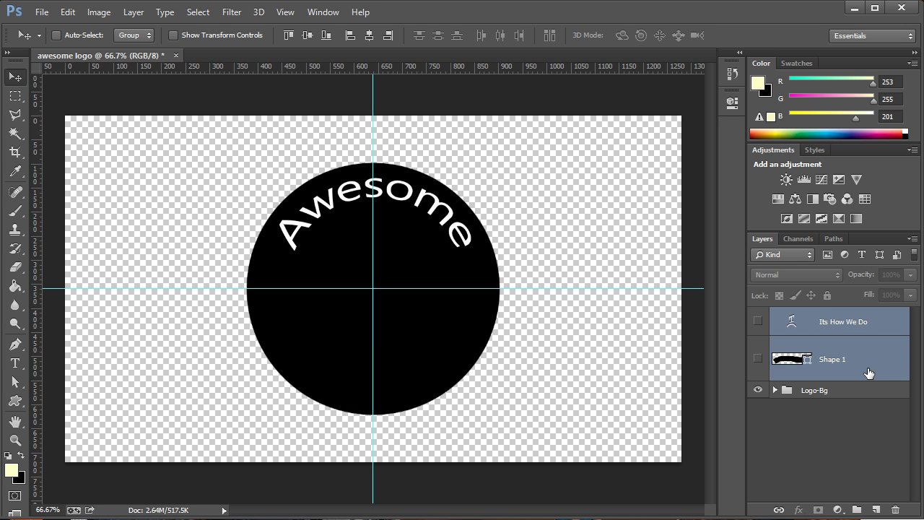
key("ctrl+g")
double_click(813, 318)
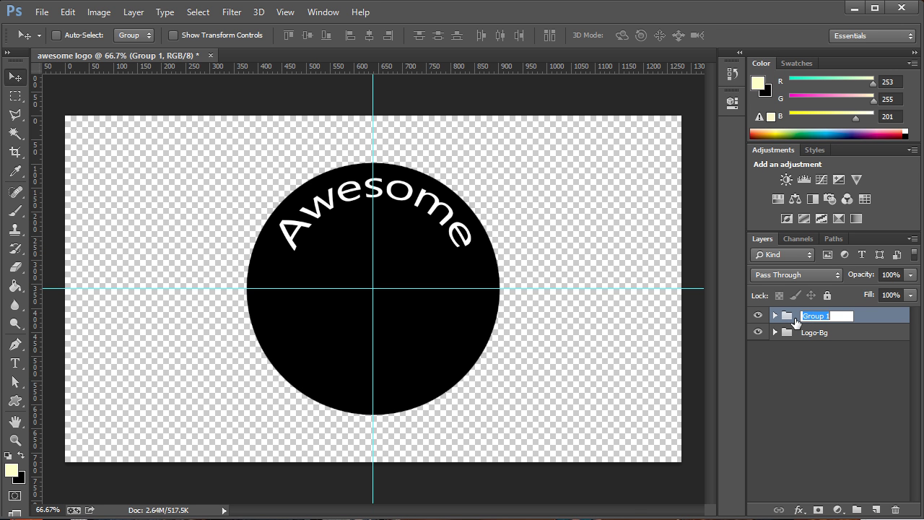
type("S")
type("r")
key("Return")
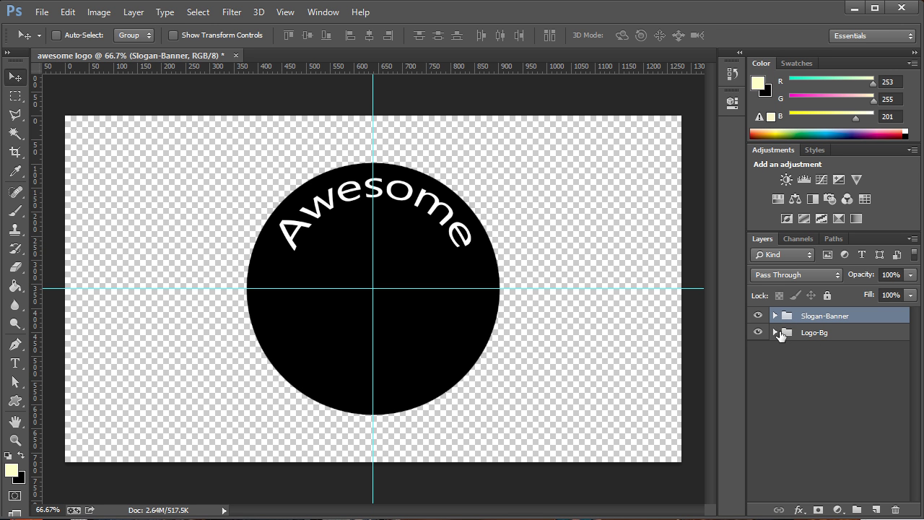
- Expand the Logo-Bg group and apply a Color Overlay effect to its bottommost Ellipse 1 layer
left_click(775, 333)
scroll(830, 426, "down", 2)
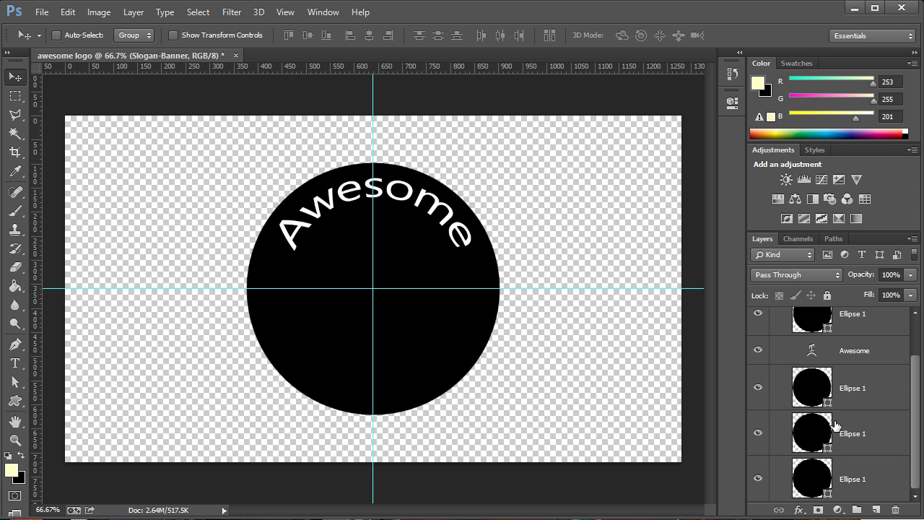
left_click(893, 483)
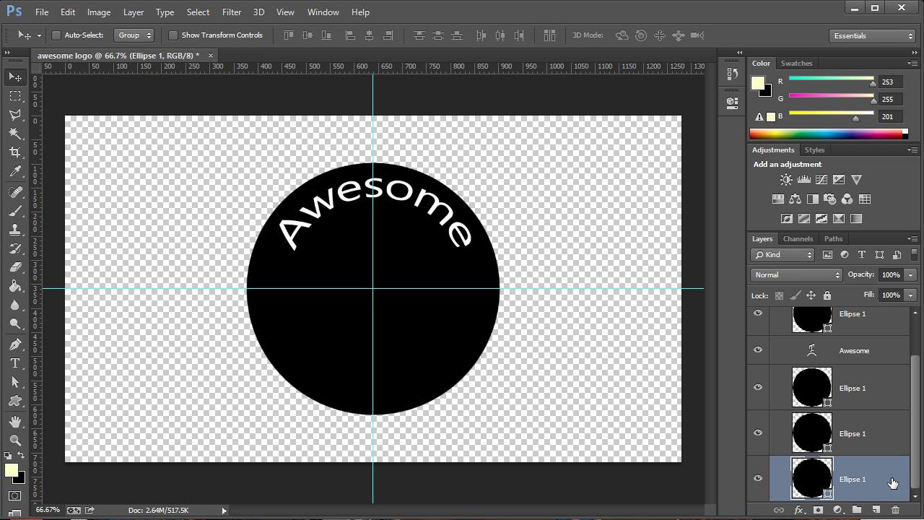
double_click(878, 489)
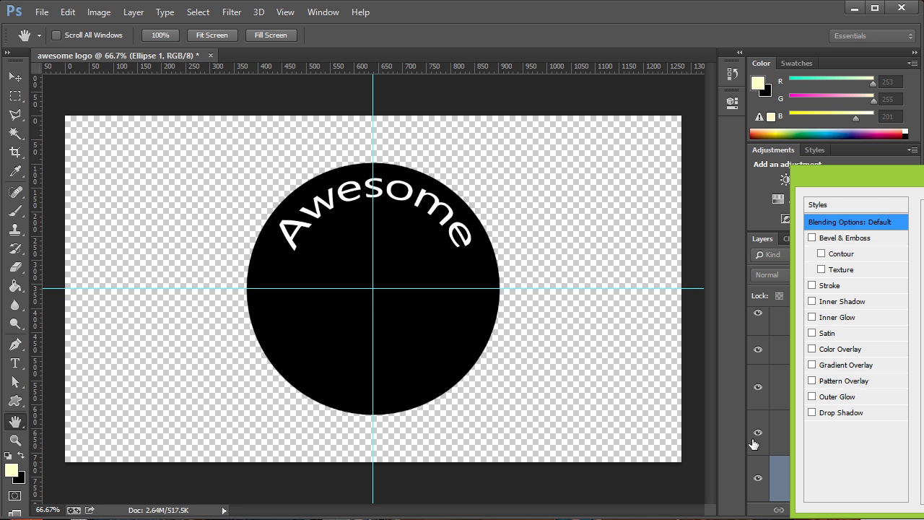
left_click(842, 349)
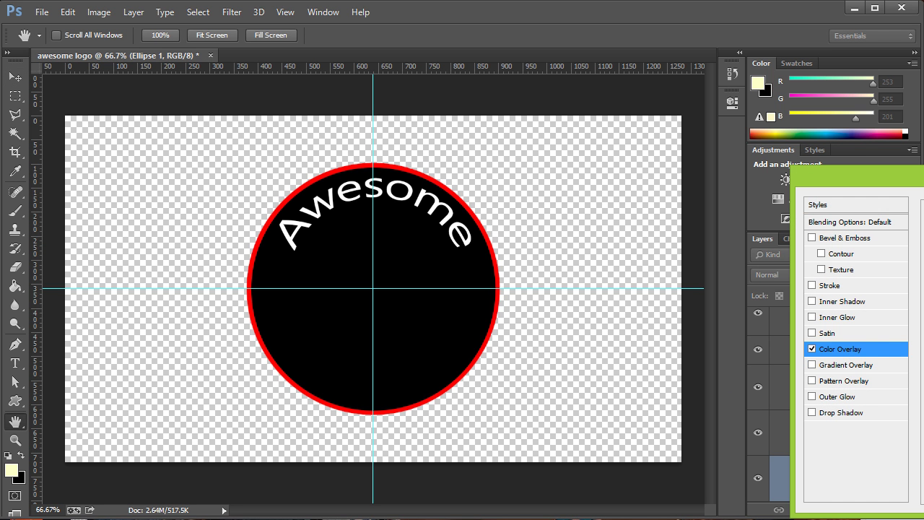
left_click(923, 231)
left_click_drag(857, 302, 630, 150)
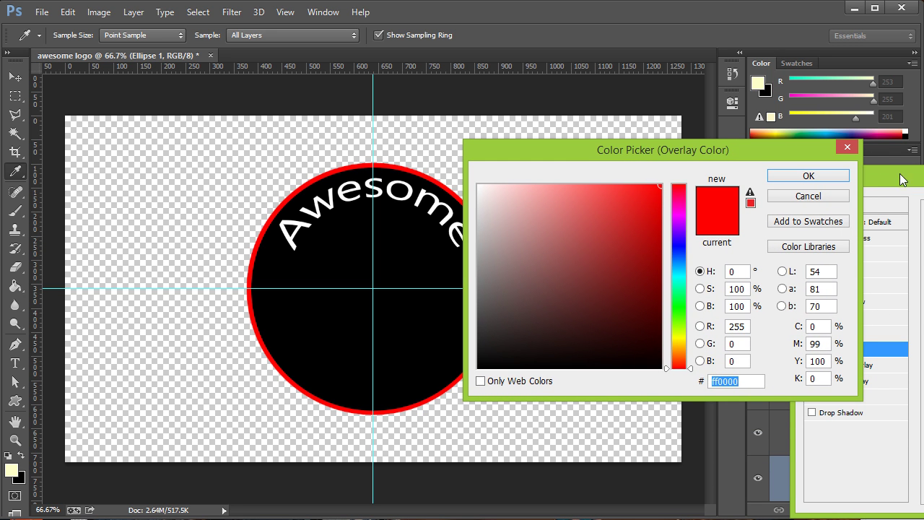
left_click(809, 176)
left_click_drag(842, 181, 514, 122)
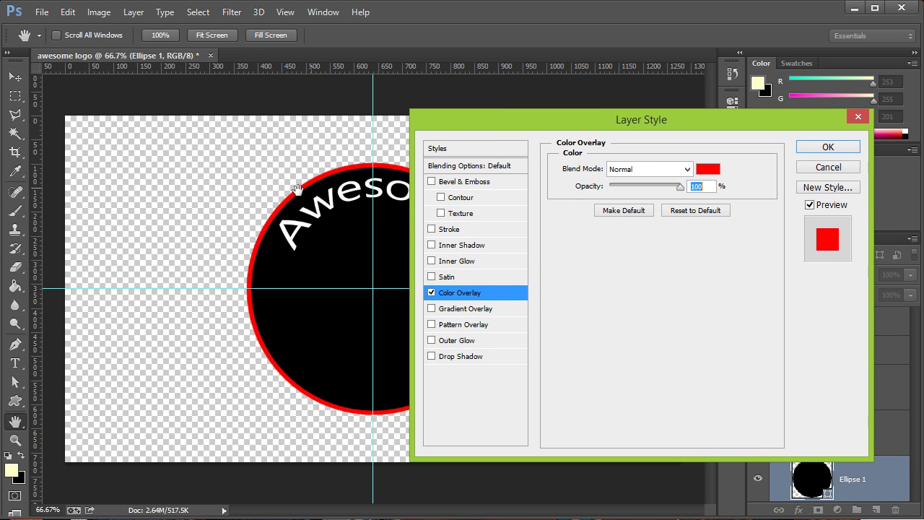
- Set the bottommost ellipse's overlay colour to medium blue #4b97c2 and accept the layer style
left_click(707, 171)
left_click_drag(682, 269, 682, 266)
mouse_move(535, 208)
left_mouse_down()
mouse_move(551, 200)
mouse_move(590, 228)
left_mouse_up()
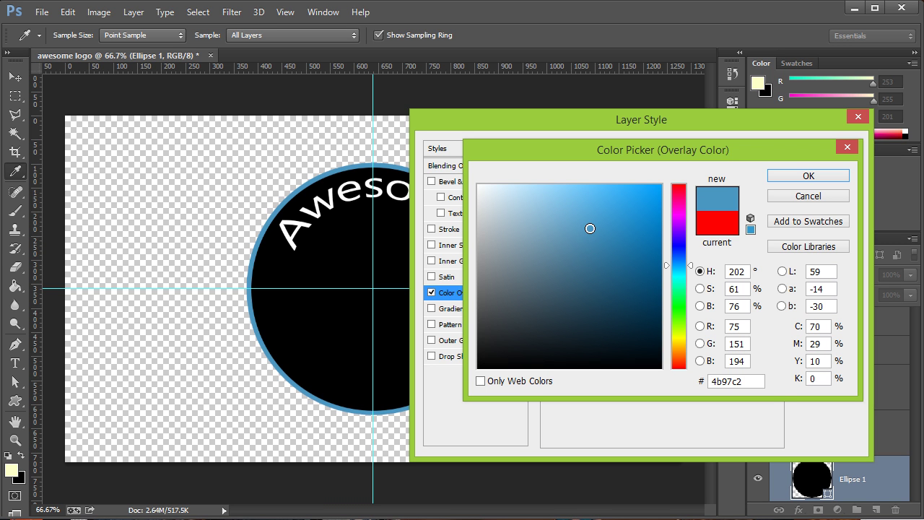
left_click(803, 177)
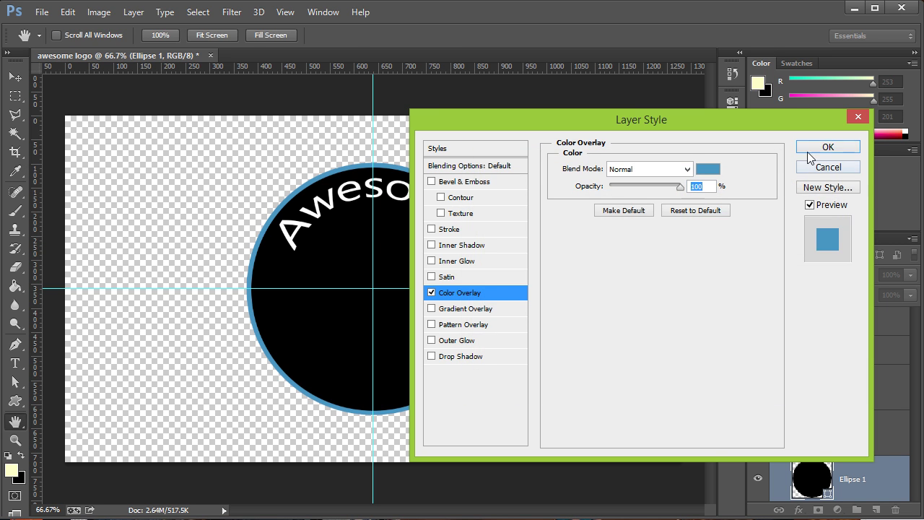
left_click(814, 152)
- Copy the bottommost ellipse's layer style and paste it onto the other three Ellipse 1 layers in the Logo-Bg group
right_click(883, 484)
left_click(923, 397)
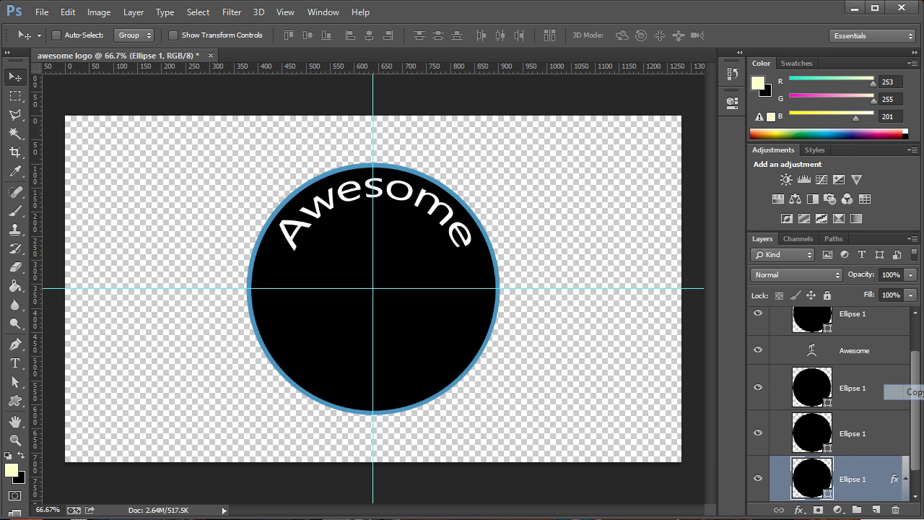
left_click(863, 433)
right_click(848, 442)
left_click(881, 409)
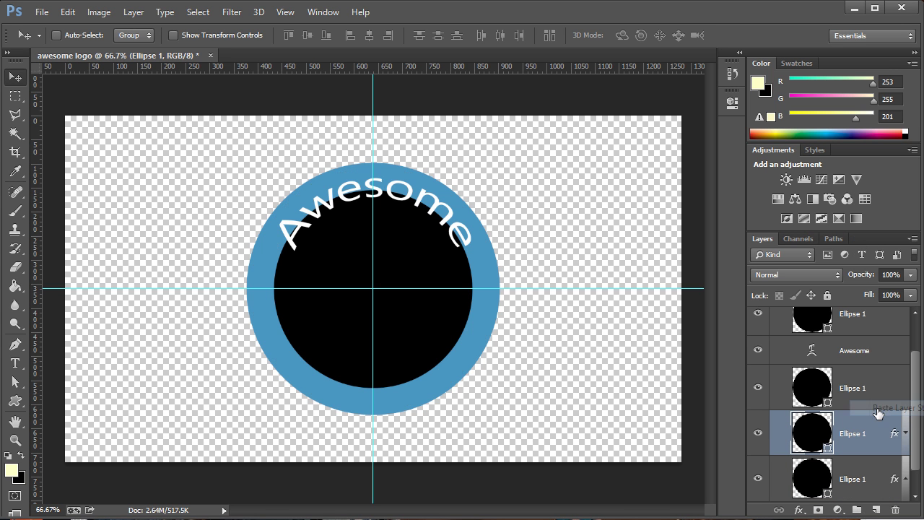
right_click(863, 390)
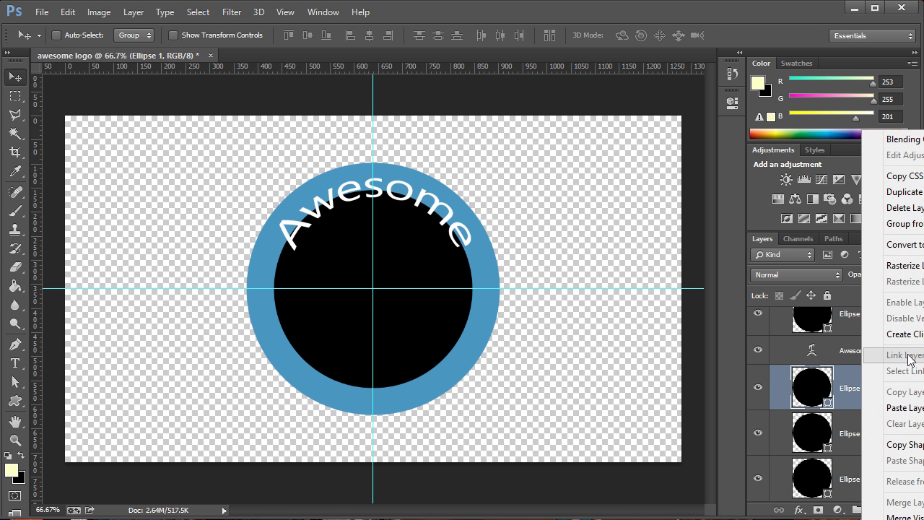
left_click(911, 408)
right_click(865, 330)
left_click(911, 408)
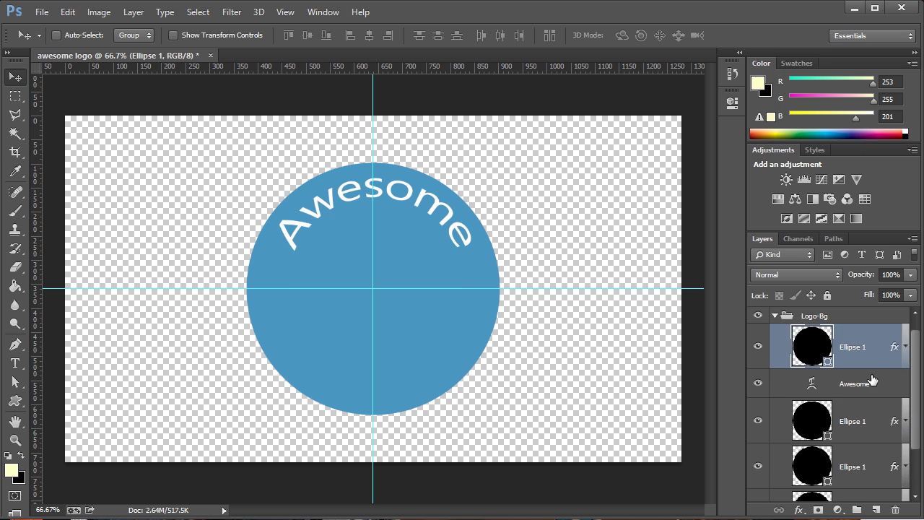
- Change the Color Overlay of the second Ellipse 1 layer from the bottom of the Logo-Bg group to lighter blue #6bacd2
scroll(876, 400, "down", 1)
left_click(883, 412)
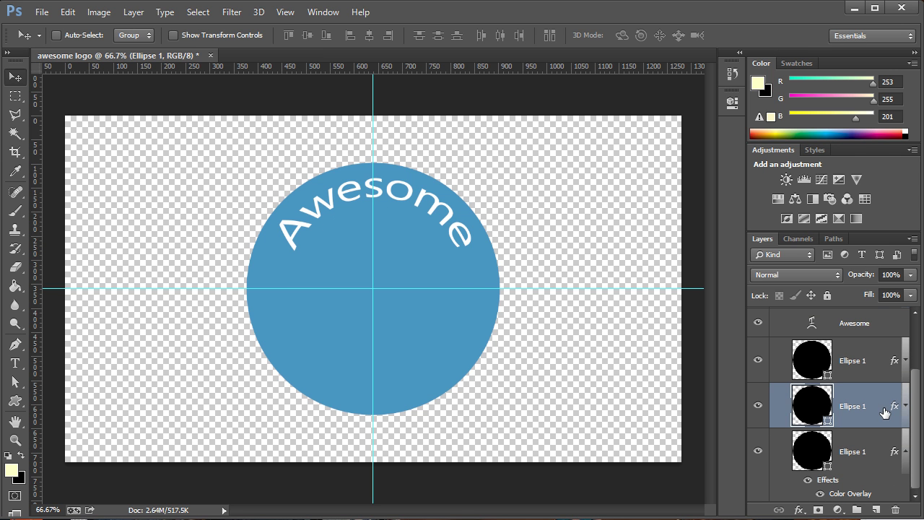
double_click(879, 414)
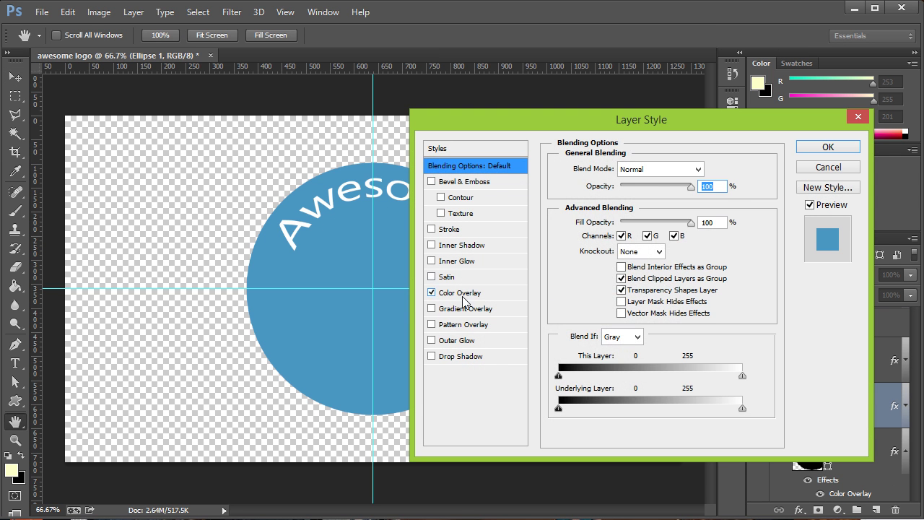
left_click(464, 296)
left_click(706, 169)
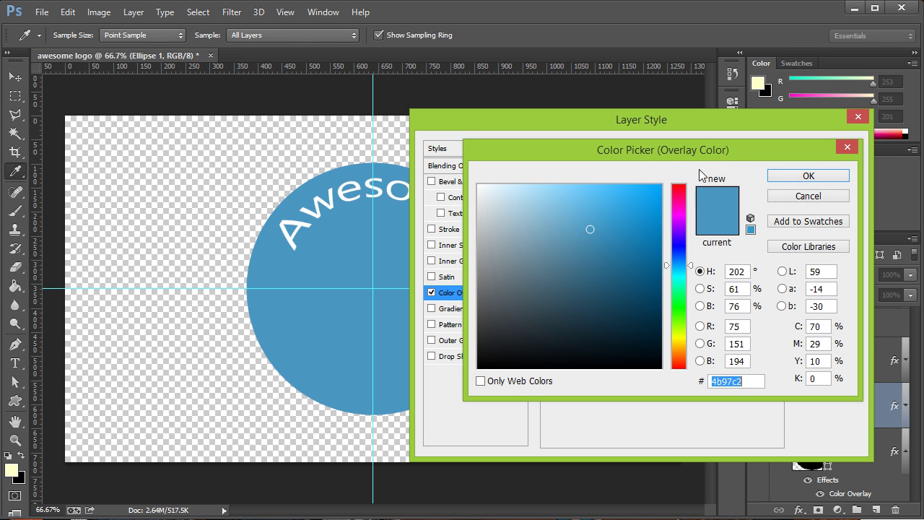
left_click_drag(565, 210, 568, 215)
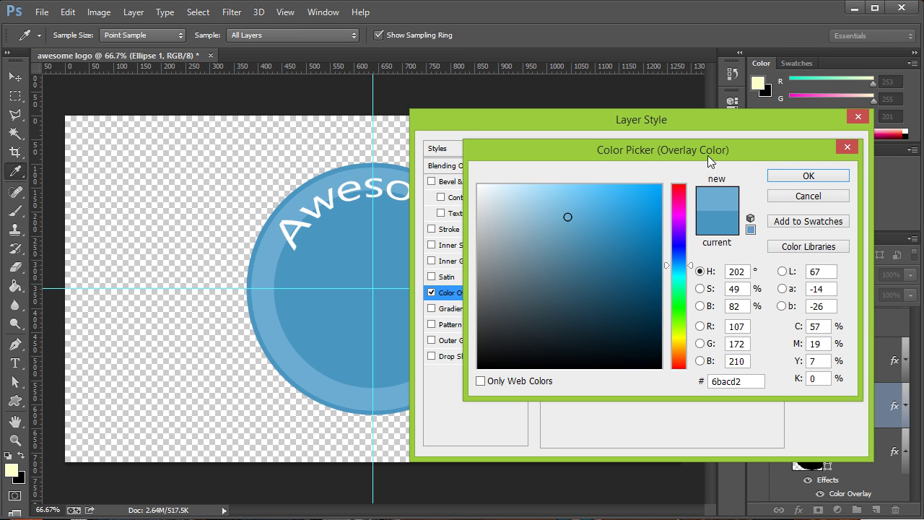
left_click(809, 177)
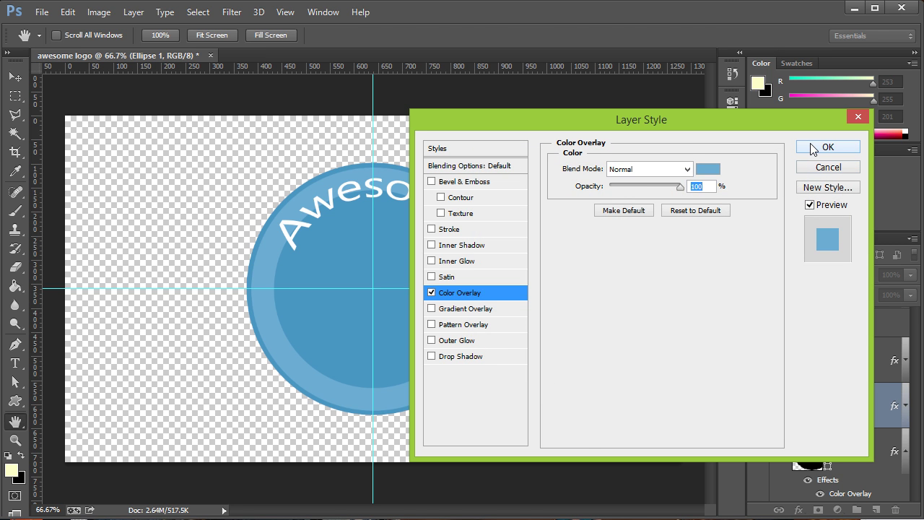
left_click(814, 148)
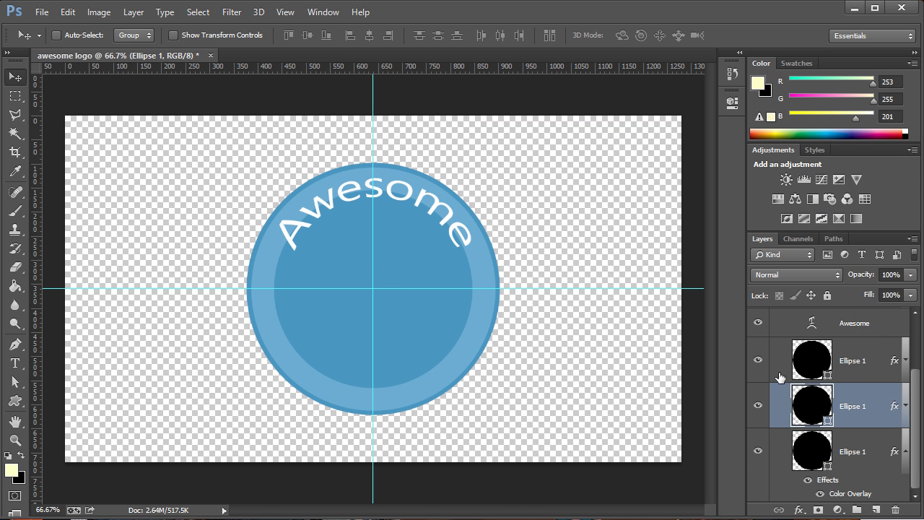
- Recolour the topmost Ellipse 1's Color Overlay to #6bacd2 by sampling the light blue outer ring
scroll(792, 376, "up", 2)
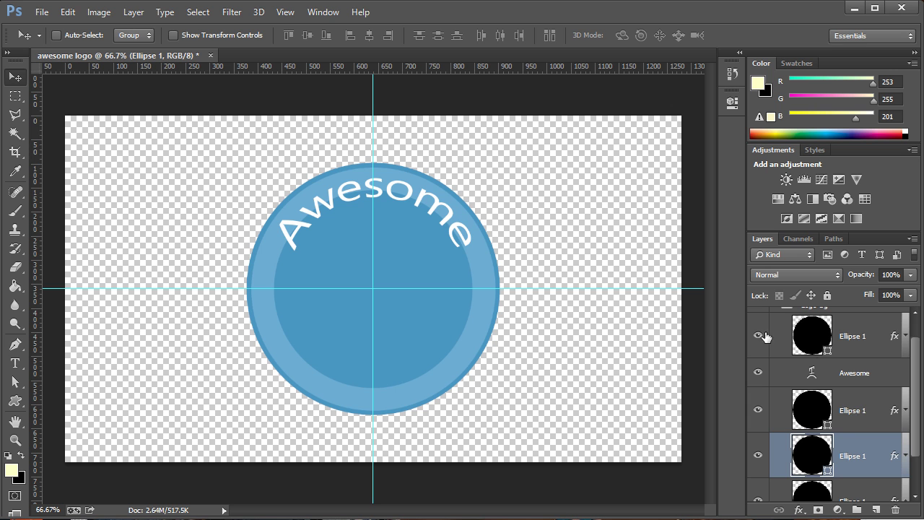
left_click(894, 336)
double_click(853, 336)
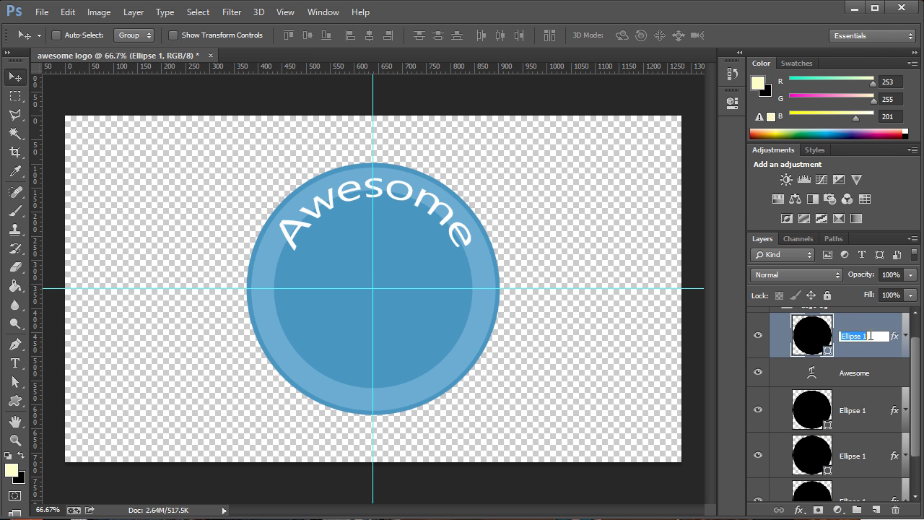
key("Return")
double_click(877, 324)
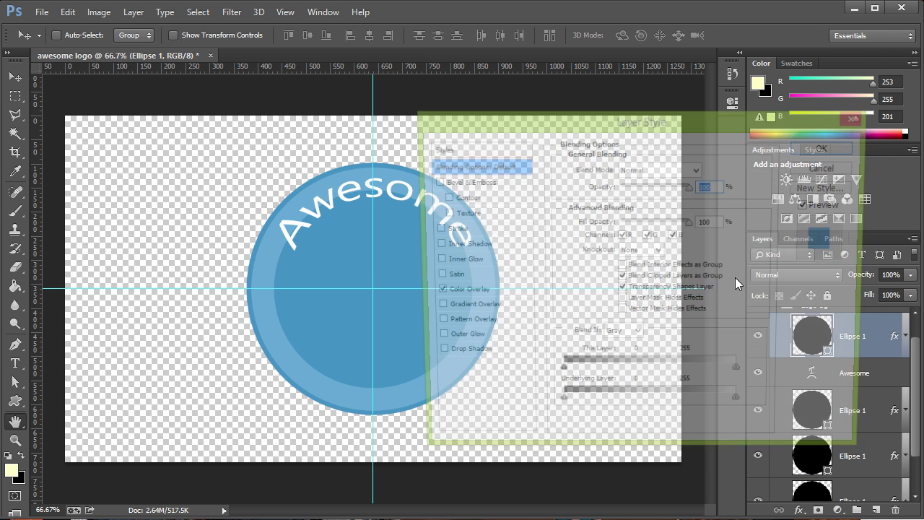
left_click(469, 296)
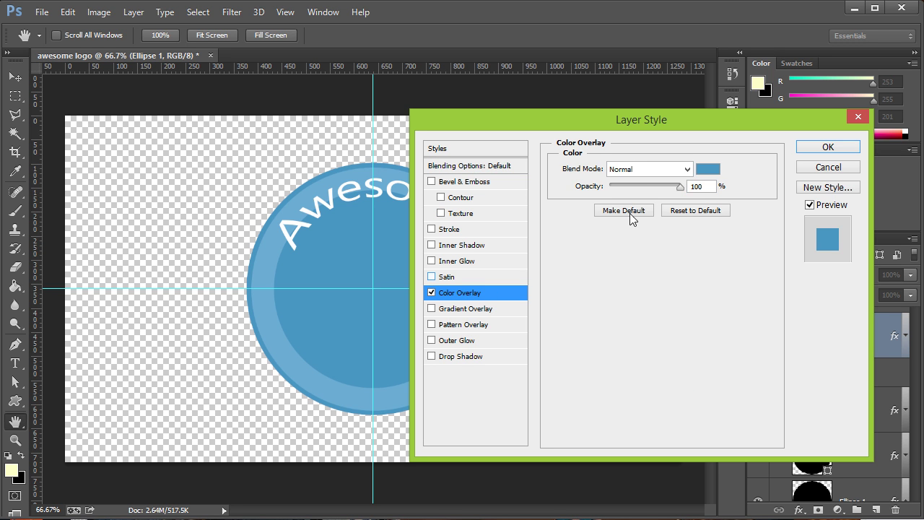
left_click(699, 168)
left_click(266, 259)
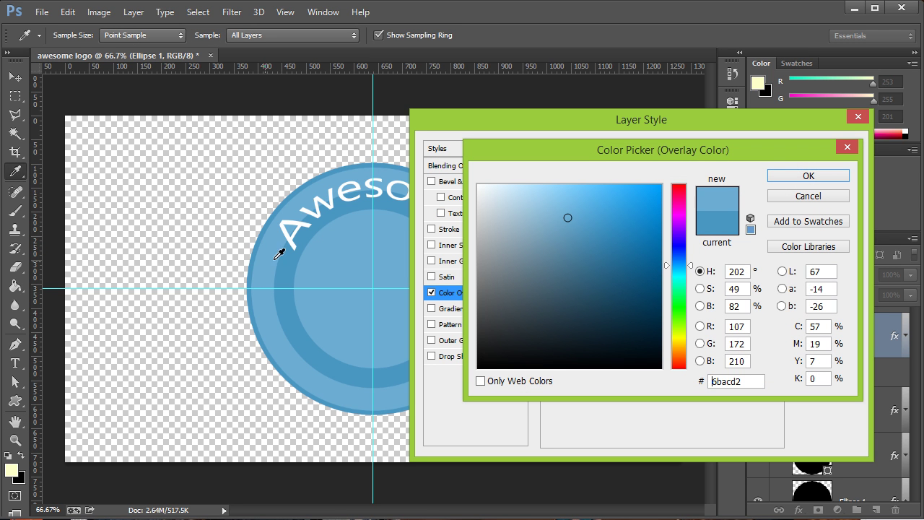
left_click(808, 177)
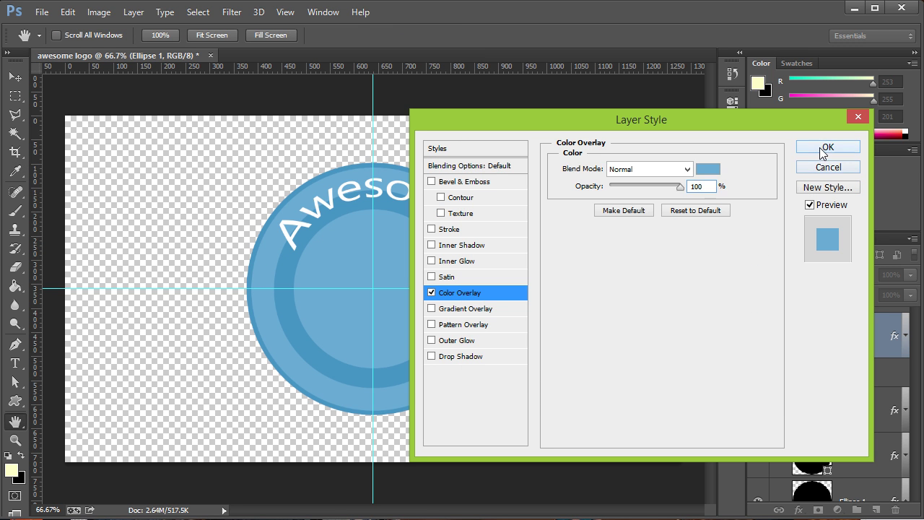
left_click(826, 147)
- Collapse the expanded layer effects lists of the ellipses and the Logo-Bg group
left_click(905, 336)
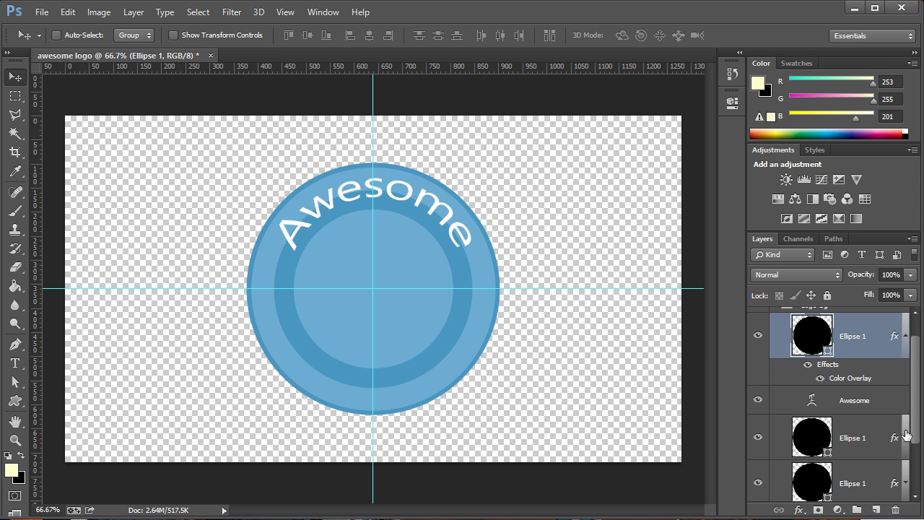
left_click(905, 336)
left_click_drag(915, 369, 912, 455)
left_click(907, 451)
scroll(903, 426, "up", 1)
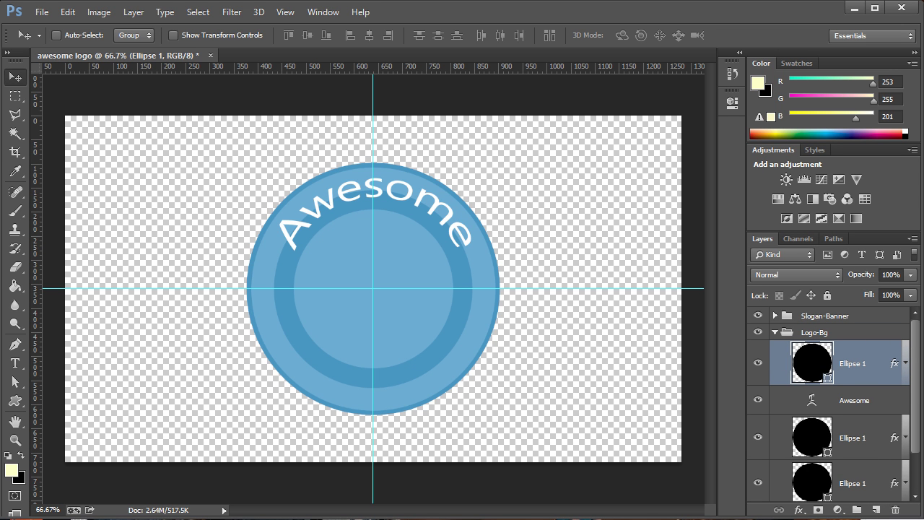
left_click(773, 338)
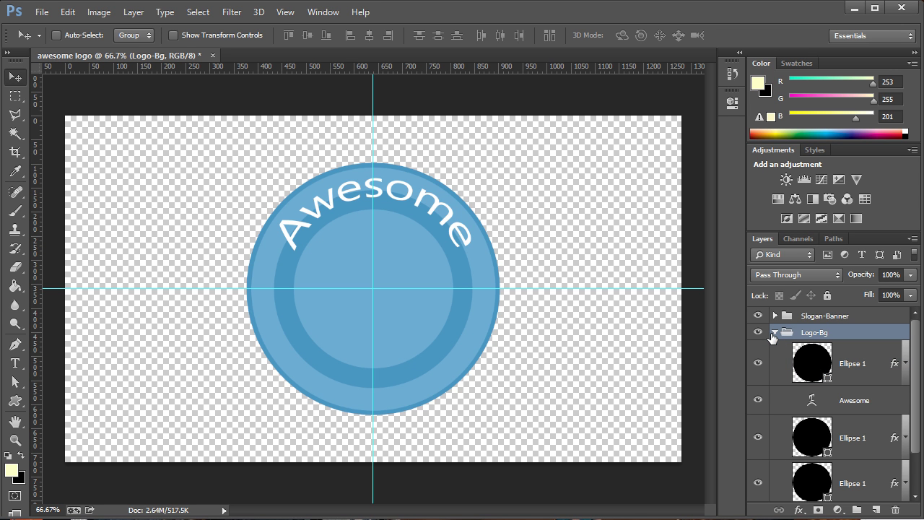
left_click(775, 333)
- On a new layer above Slogan-Banner, create a black-filled square centred on the guide intersection and clear the selection
left_click(837, 318)
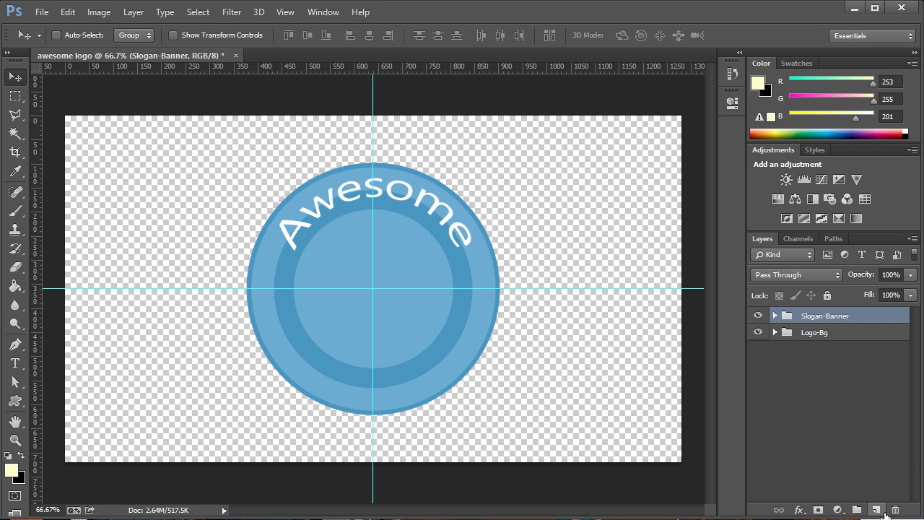
left_click(876, 510)
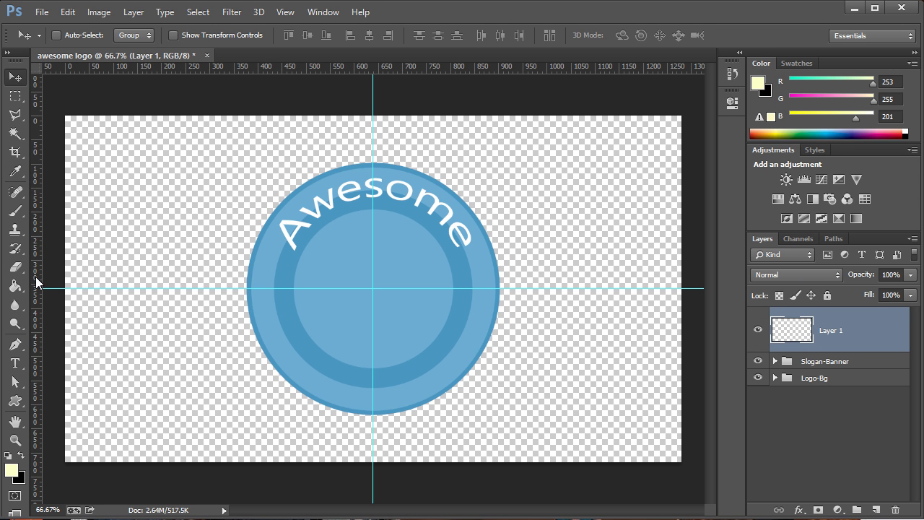
left_click(16, 97)
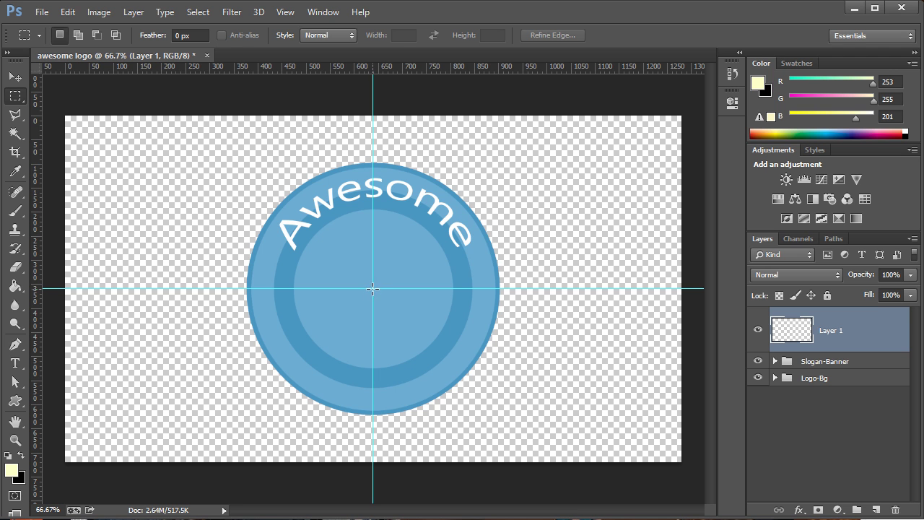
left_click_drag(372, 288, 563, 196)
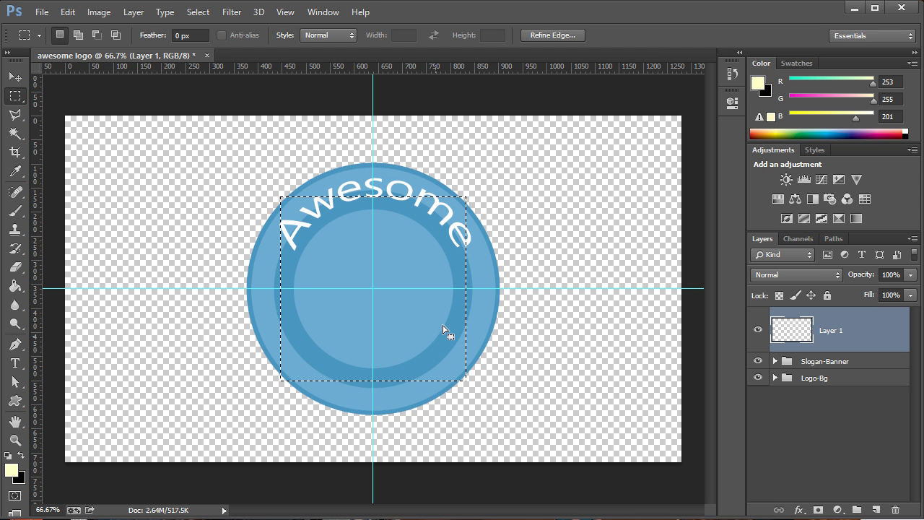
left_click(14, 292)
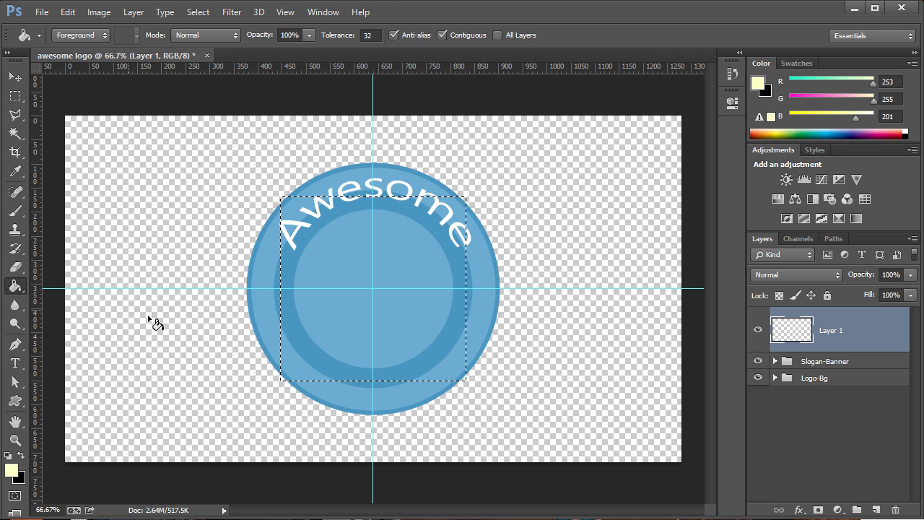
left_click(23, 457)
left_click(381, 303)
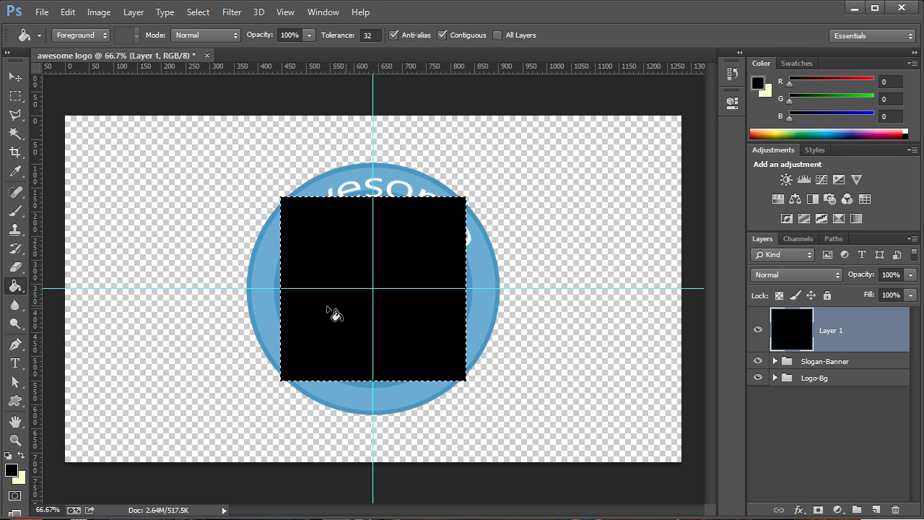
key("ctrl+d")
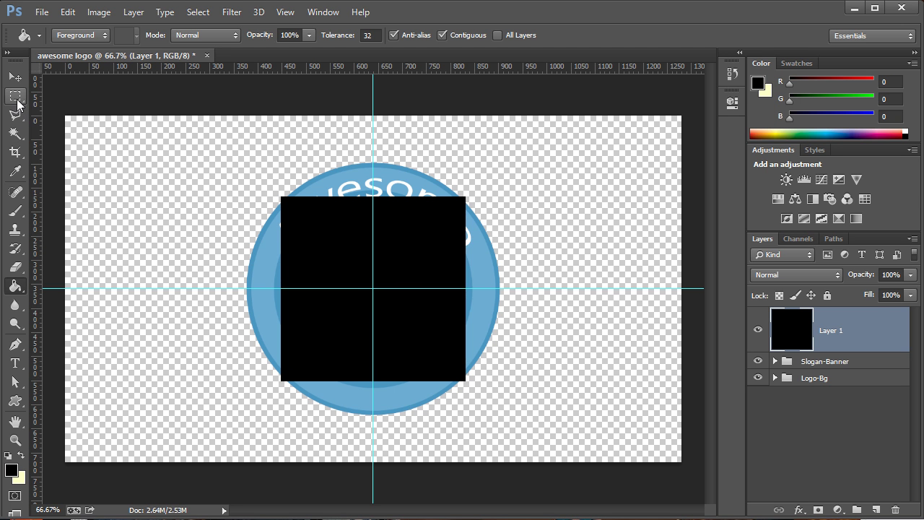
- On a new layer above the black square, create a narrow white vertical strip crossing the square's left part and extending past both its ends
left_click(15, 96)
left_click_drag(314, 144, 339, 437)
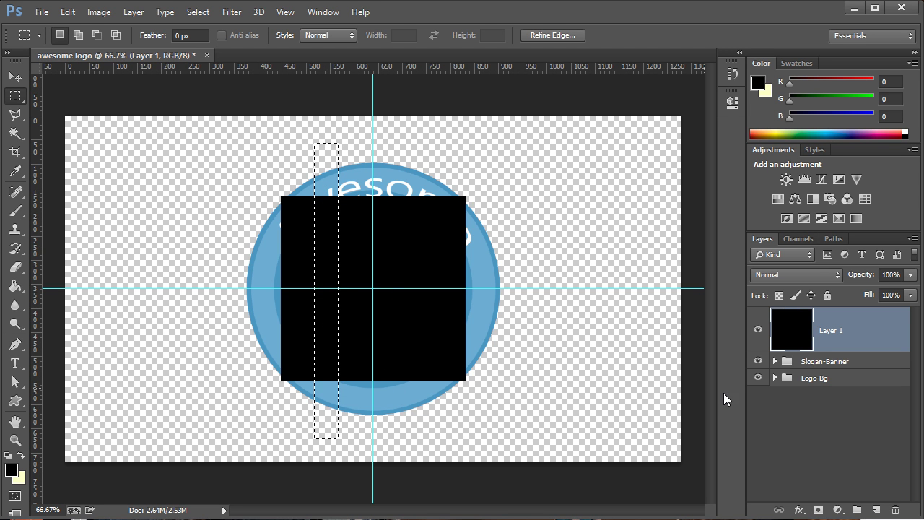
left_click(874, 510)
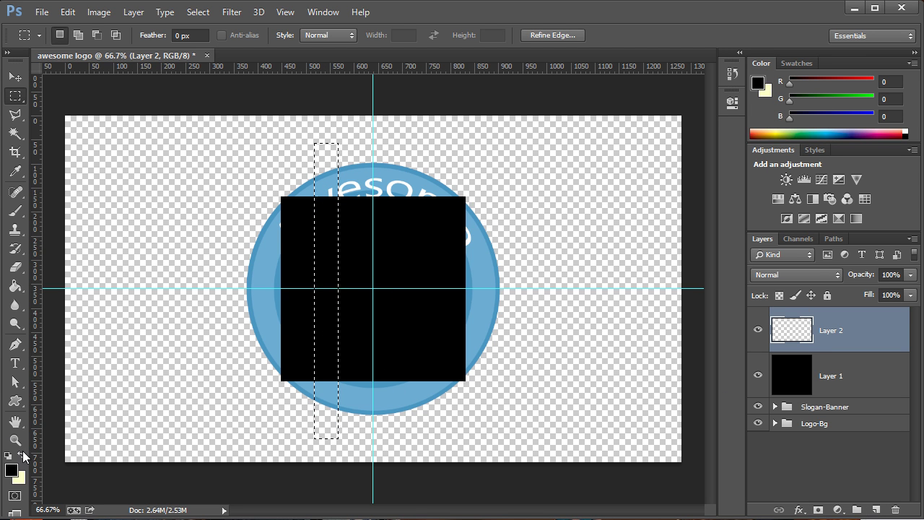
left_click(21, 455)
left_click(21, 274)
left_click(20, 284)
left_click(336, 302)
key("ctrl+z")
key("d")
key("x")
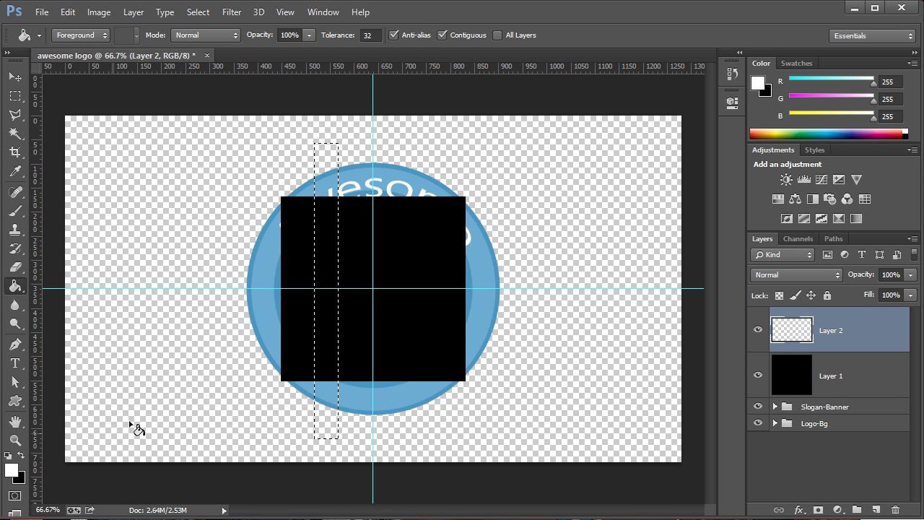
left_click(331, 328)
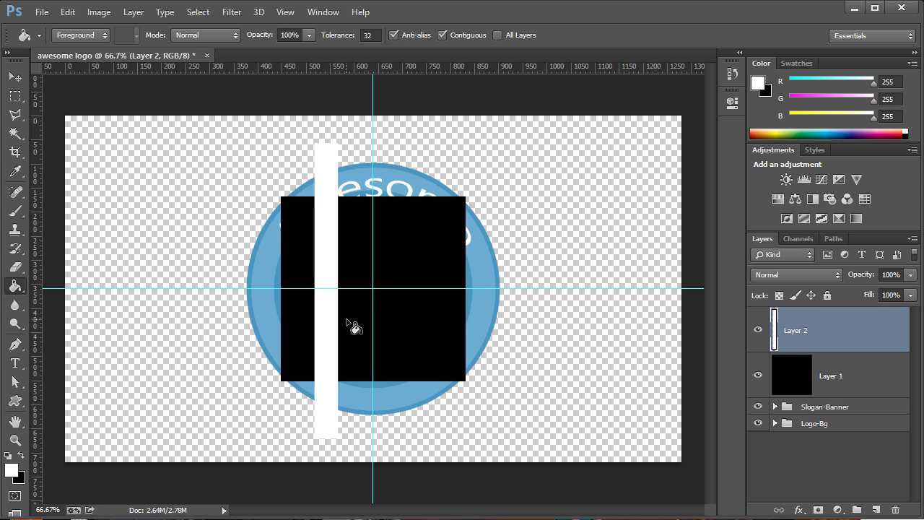
- Rotate the white strip 45° clockwise so it runs diagonally across the black square
key("ctrl+t")
left_click_drag(385, 295, 379, 344)
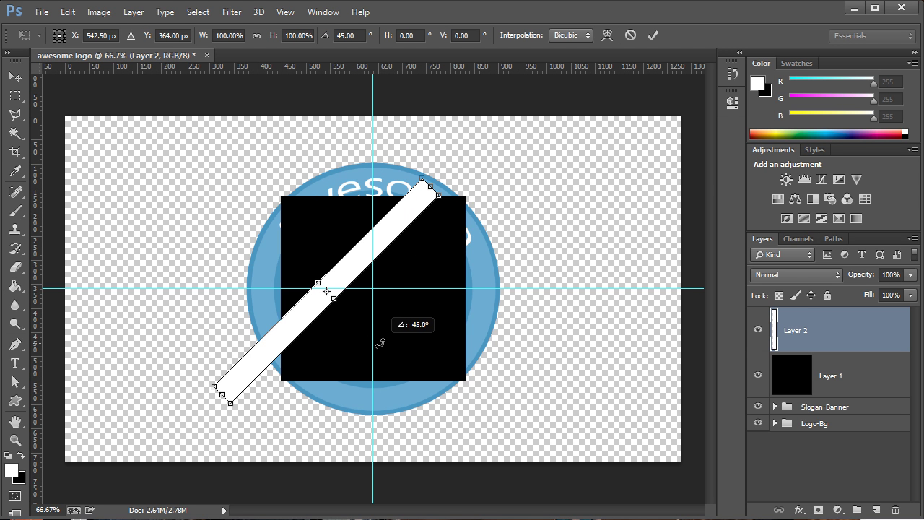
key("Return")
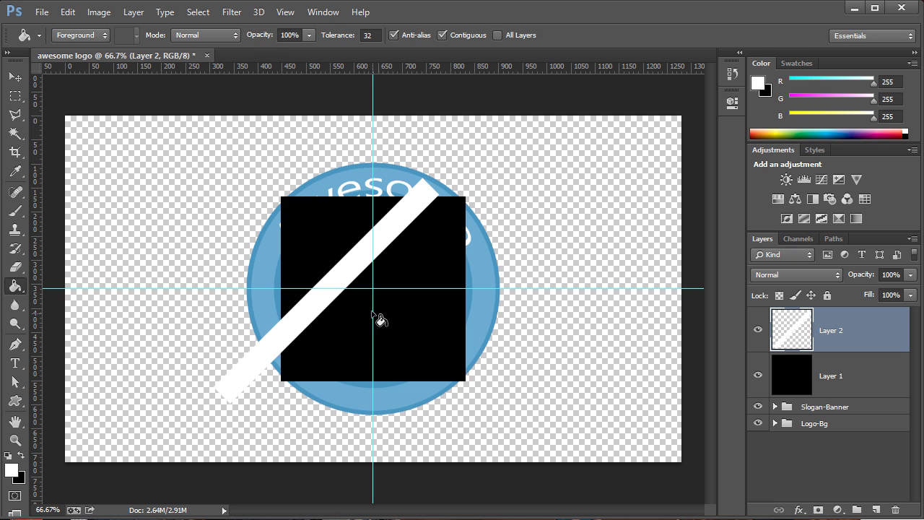
- Move the diagonal strip toward the square's upper-left corner, duplicate it three times at even diagonal spacing, and select all four strip layers
key("v")
left_click_drag(352, 281, 345, 222)
left_click_drag(823, 334, 876, 510)
left_click_drag(371, 262, 408, 303)
left_click_drag(868, 349, 876, 510)
left_click_drag(433, 320, 466, 351)
left_click_drag(866, 346, 876, 510)
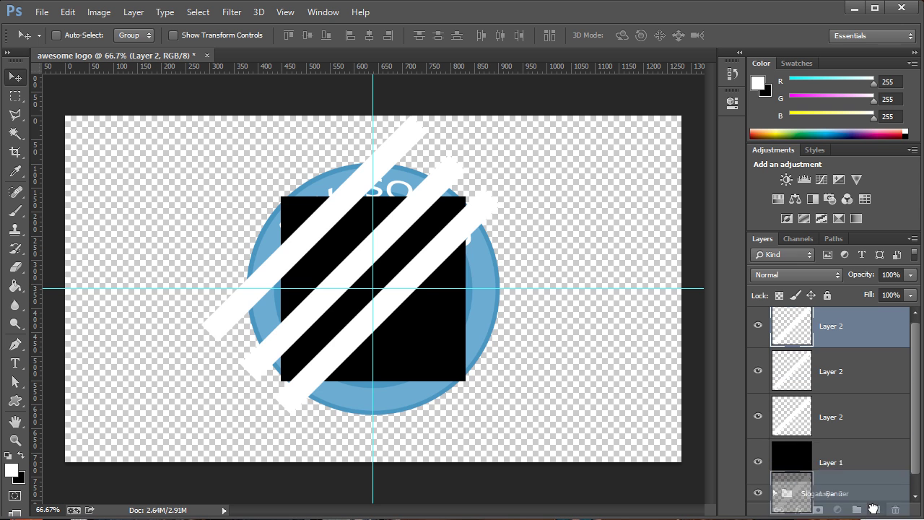
left_click_drag(452, 277, 494, 318)
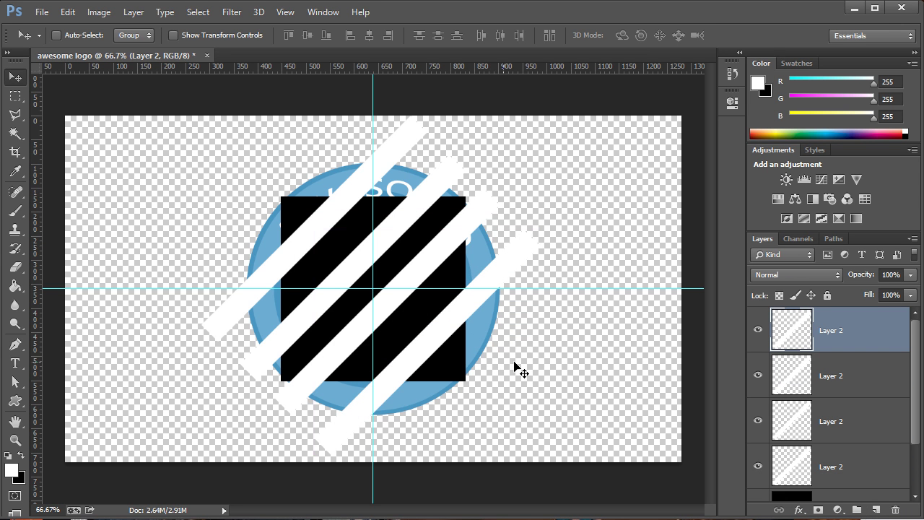
left_click(856, 467, "shift")
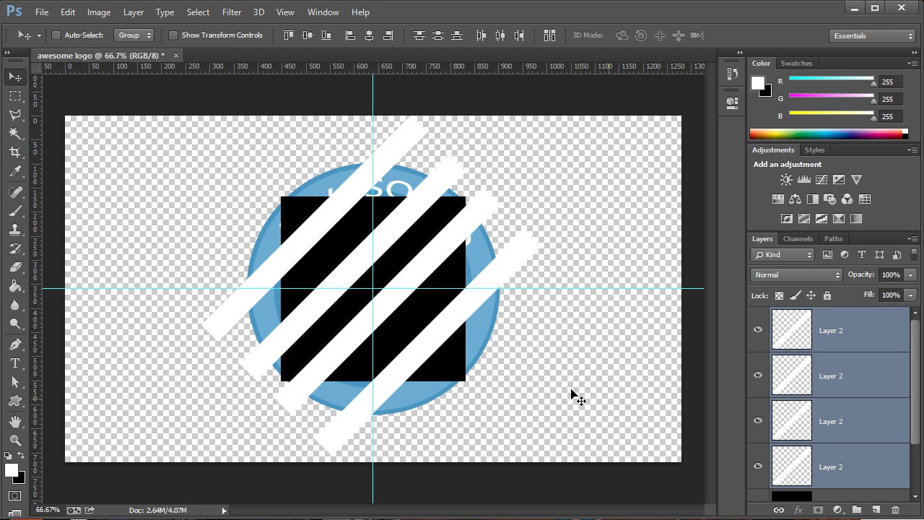
key("ctrl+t")
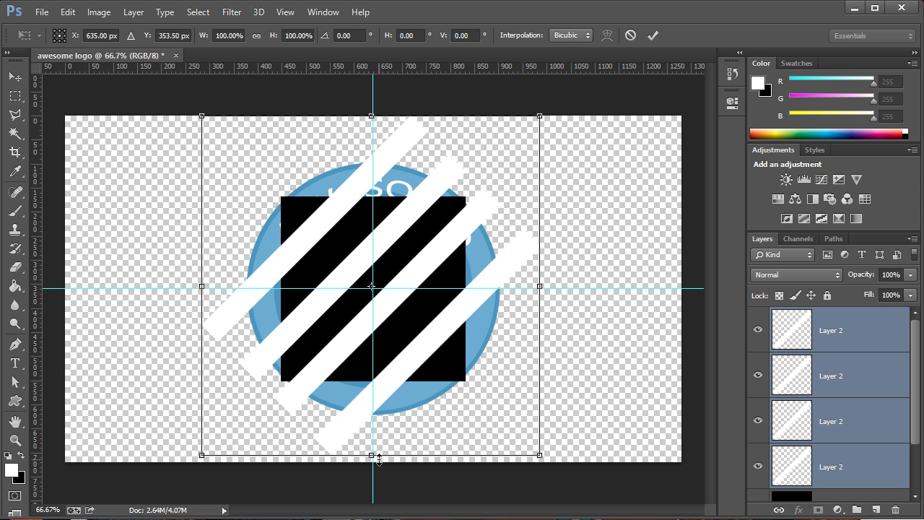
key("Return")
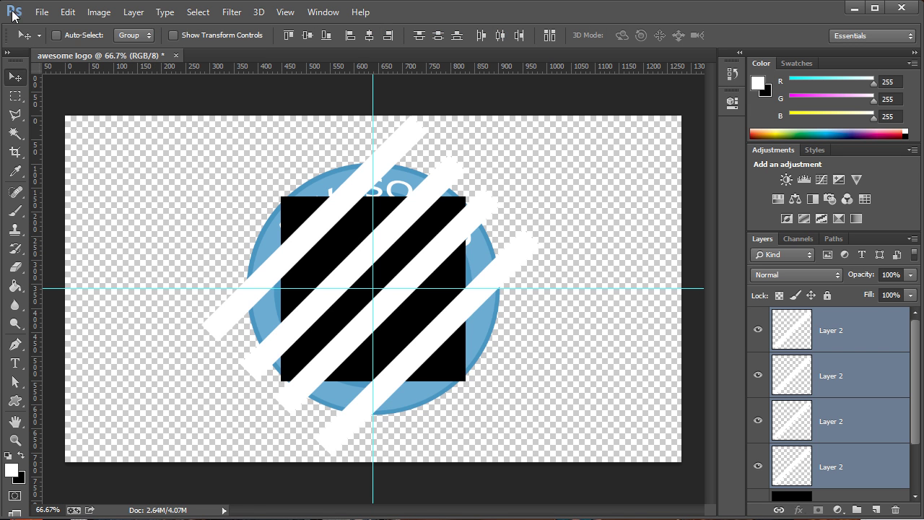
left_click(68, 12)
mouse_move(153, 312)
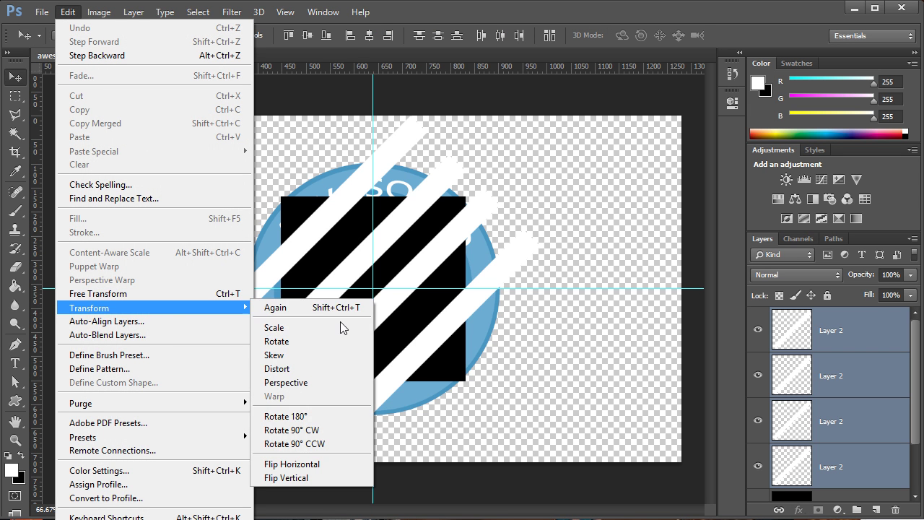
left_click(302, 369)
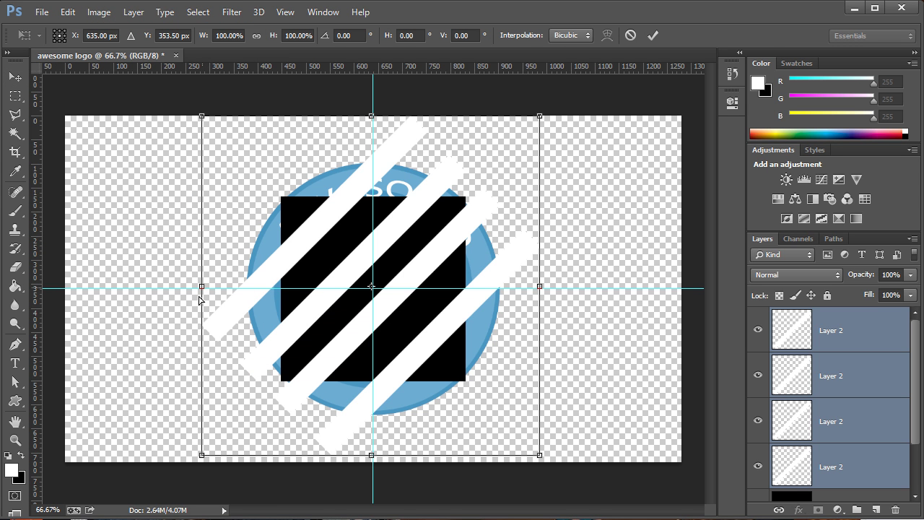
left_click_drag(201, 458, 181, 471)
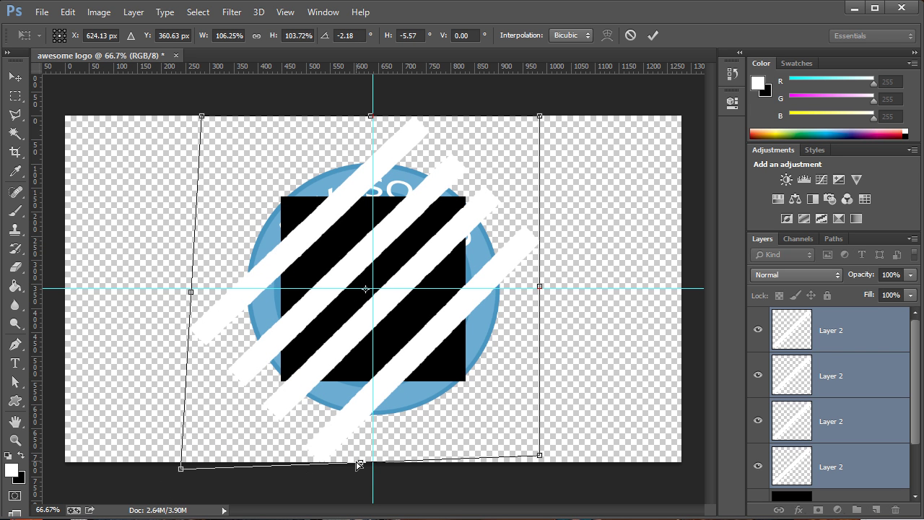
left_click_drag(359, 464, 305, 464)
left_click_drag(164, 293, 217, 335)
key("ctrl+z")
key("Return")
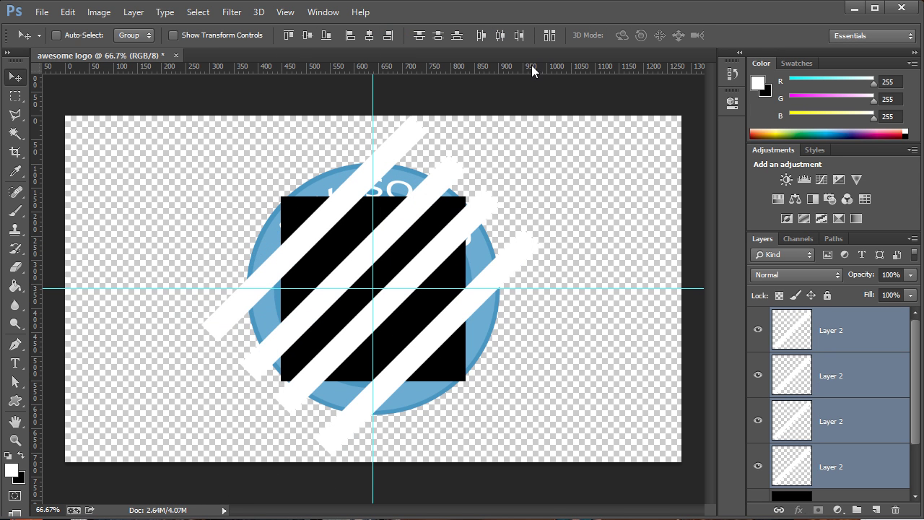
- Apply a Perspective transform to the four white strips so they taper and converge toward the square's lower-left corner
left_click(67, 12)
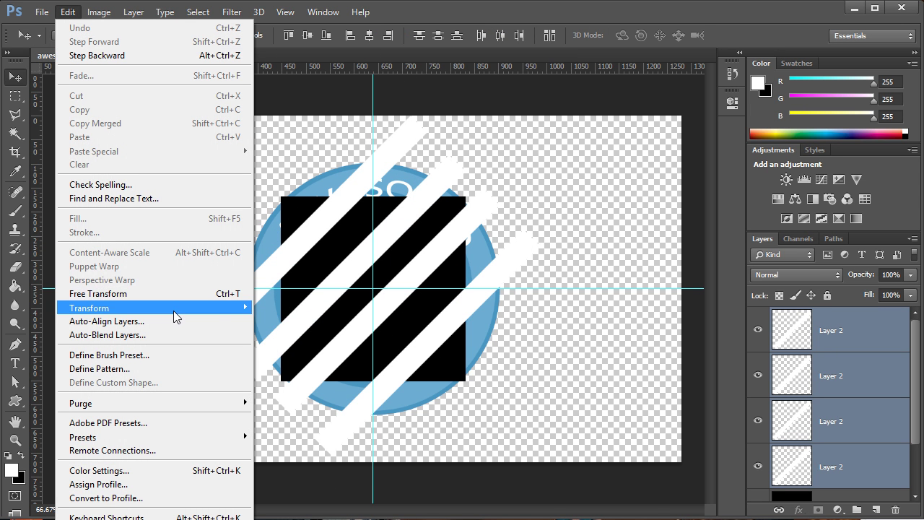
mouse_move(176, 312)
left_click(318, 382)
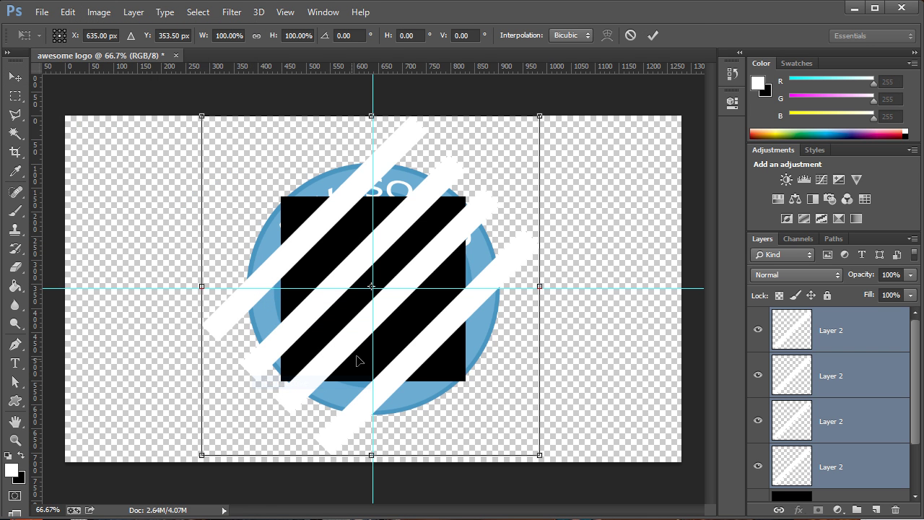
left_click_drag(204, 456, 310, 406)
left_click_drag(371, 457, 327, 456)
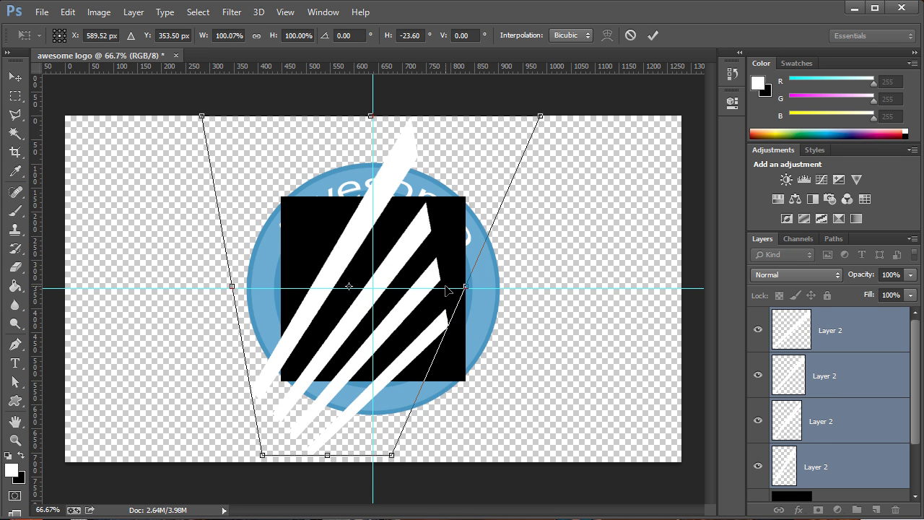
left_click_drag(466, 289, 545, 227)
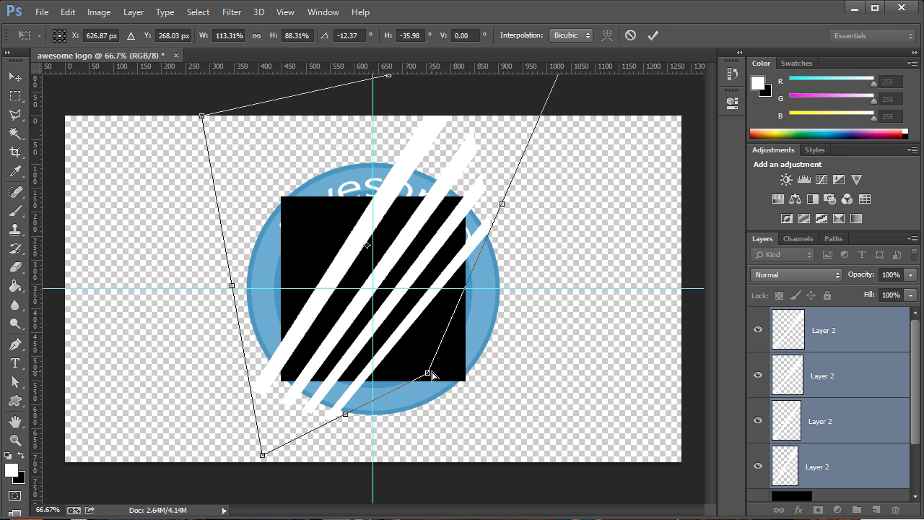
left_click_drag(431, 375, 397, 388)
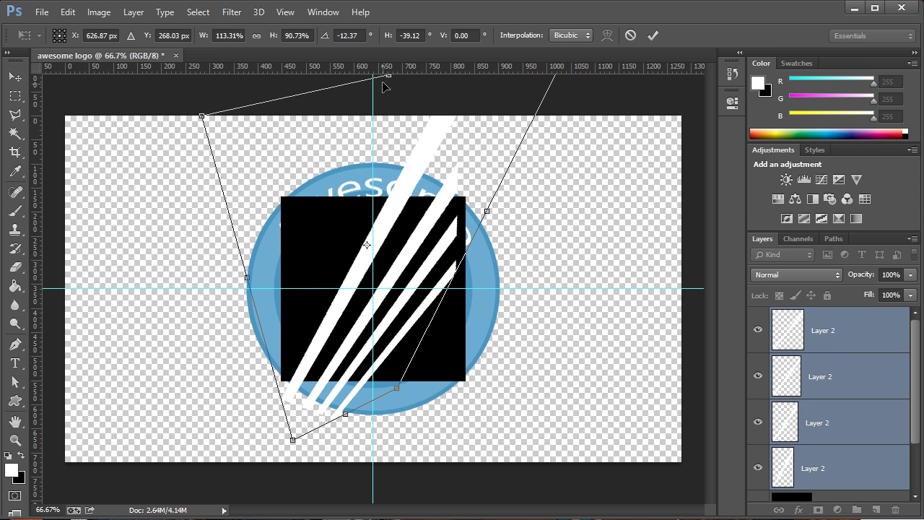
left_click_drag(390, 79, 320, 79)
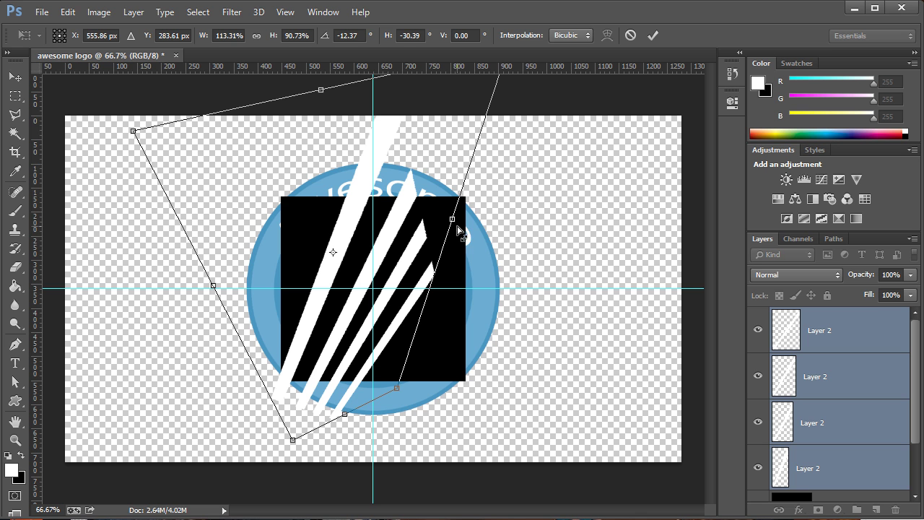
left_click_drag(452, 220, 480, 201)
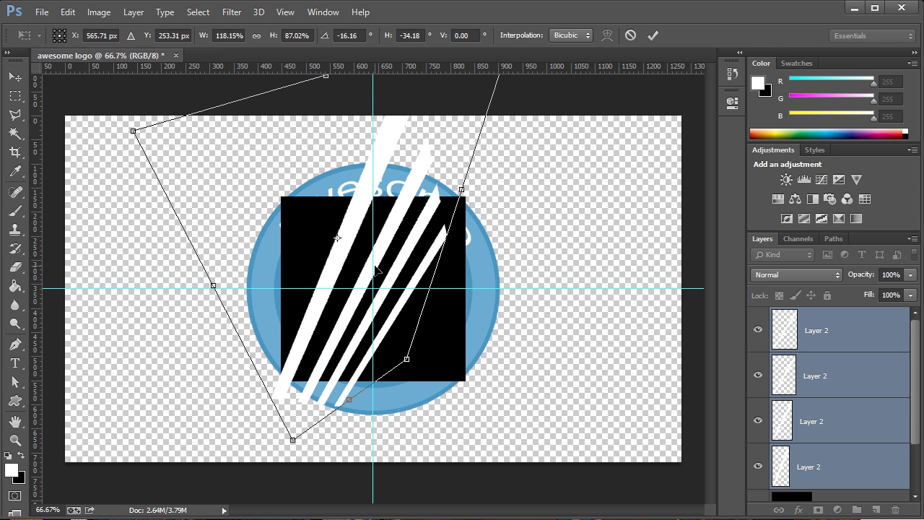
left_click_drag(149, 140, 110, 137)
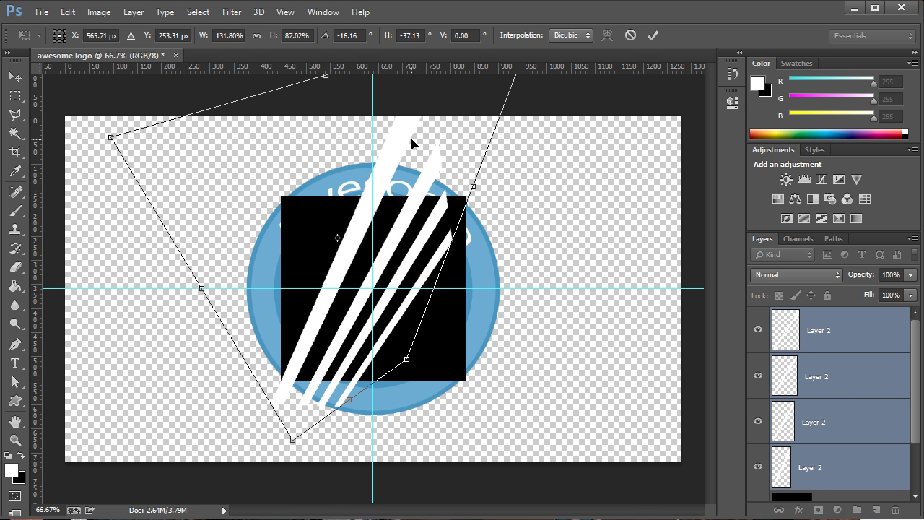
key("Escape")
- Rotate the four tapered strips clockwise to a shallower angle and move them down and right over the black square
key("ctrl+t")
left_click_drag(571, 190, 553, 277)
key("Return")
left_click_drag(382, 295, 382, 296)
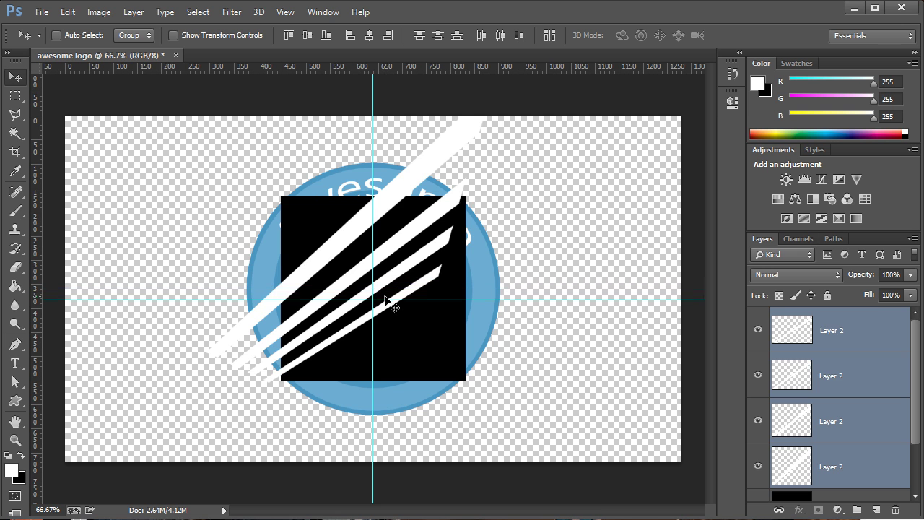
left_click_drag(399, 239, 425, 256)
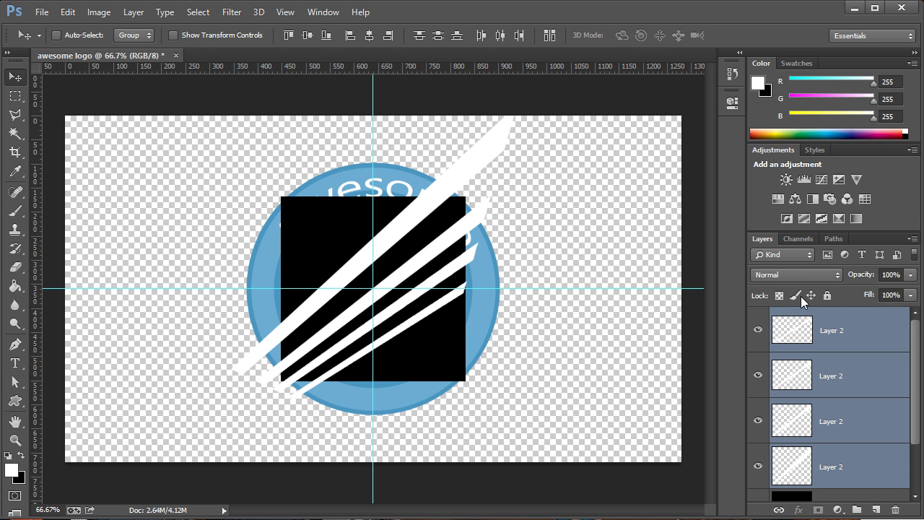
- Transform the four strips again with perspective and skew so they fan out wider from the square's lower-left corner past its right edge
key("ctrl+t")
left_click_drag(518, 103, 496, 92)
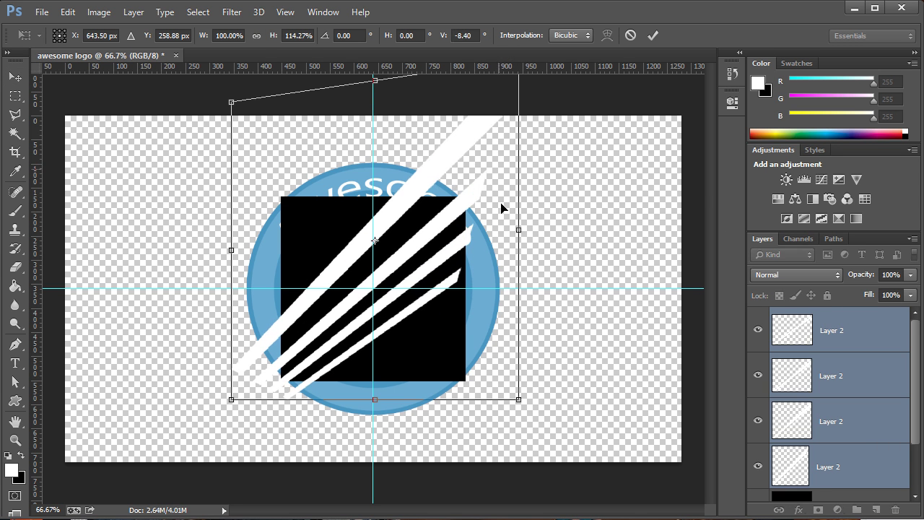
left_click_drag(520, 401, 518, 449)
left_click_drag(376, 80, 309, 90)
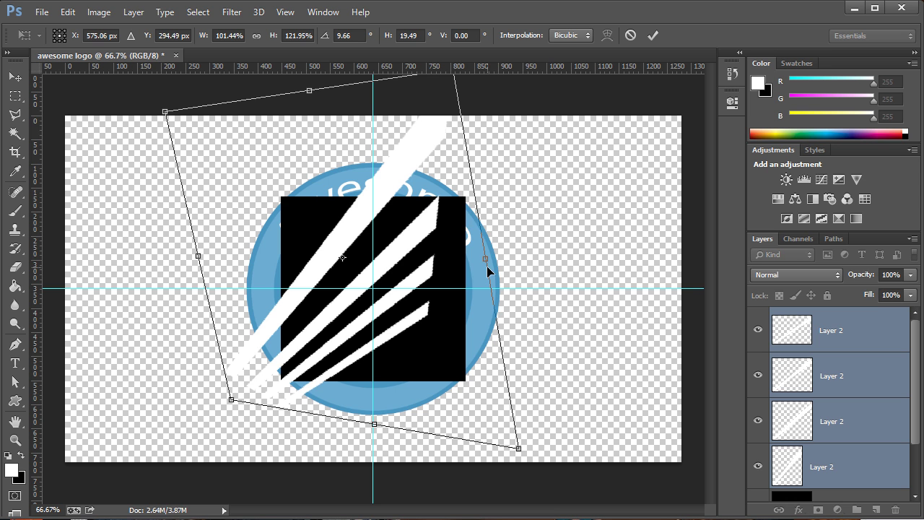
left_click_drag(488, 258, 551, 258)
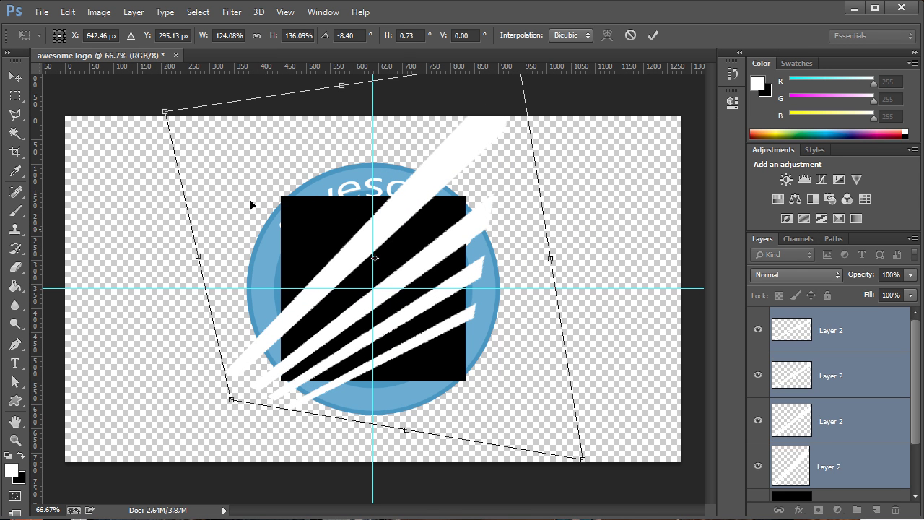
mouse_move(200, 258)
left_mouse_down()
mouse_move(206, 275)
mouse_move(200, 242)
mouse_move(210, 250)
left_mouse_up()
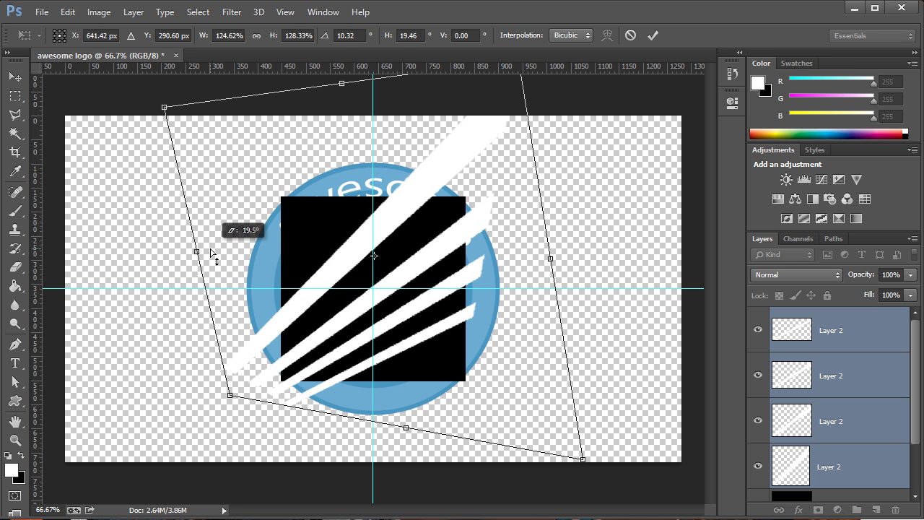
key("Return")
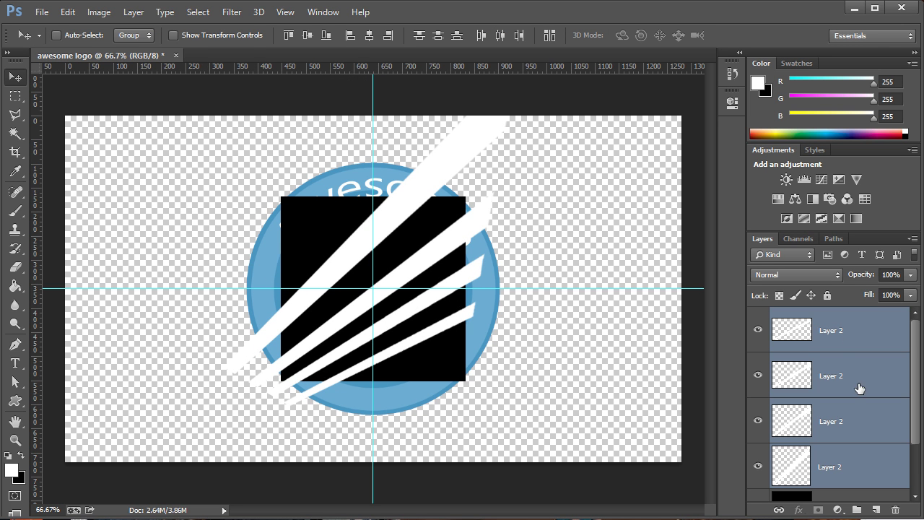
- Merge the four strip layers into one, delete everything outside the black square using its inverted outline, and clear the selection
scroll(834, 338, "down", 1)
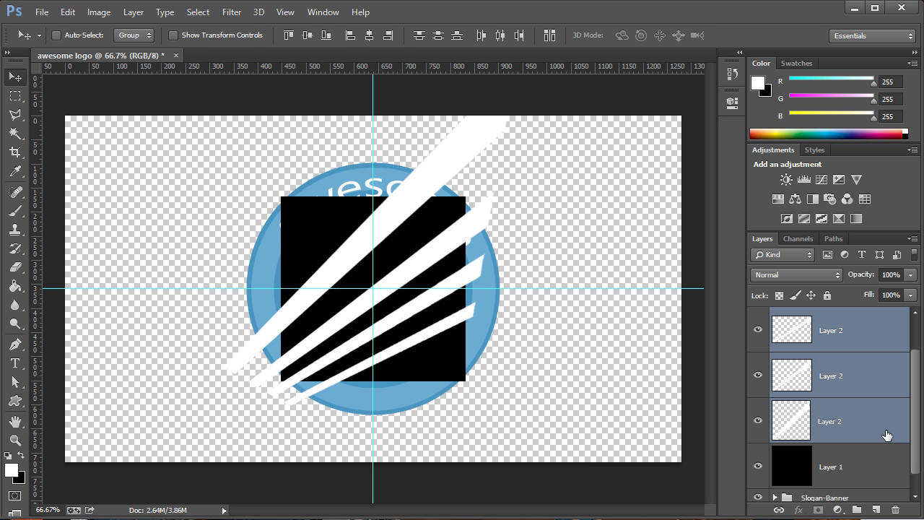
left_click(805, 468, "ctrl")
key("ctrl+shift+i")
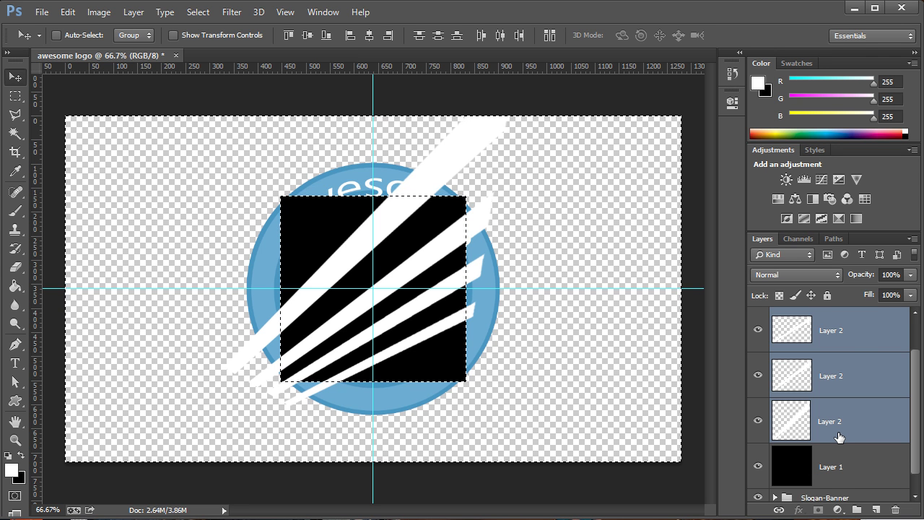
key("ctrl+e")
key("Delete")
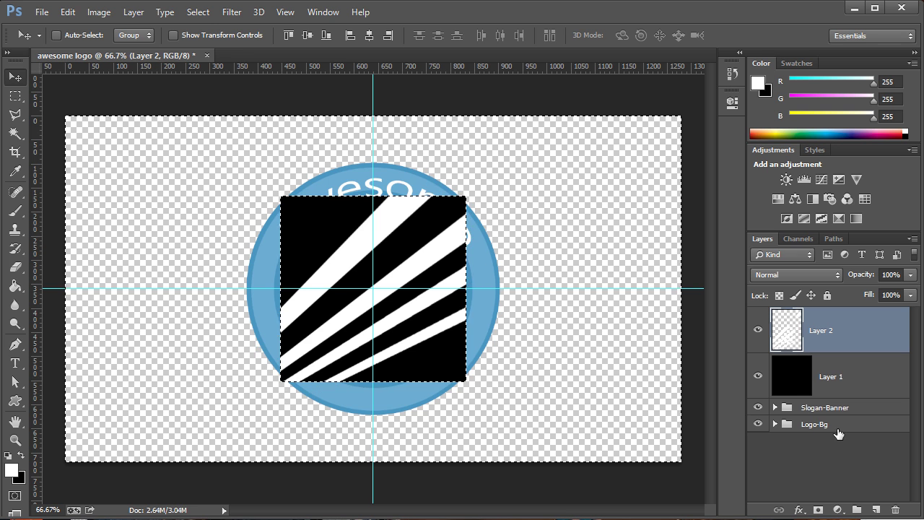
key("ctrl+d")
- Merge the trimmed strips with the black square layer and load the merged layer's outline as a selection
left_click(842, 387, "shift")
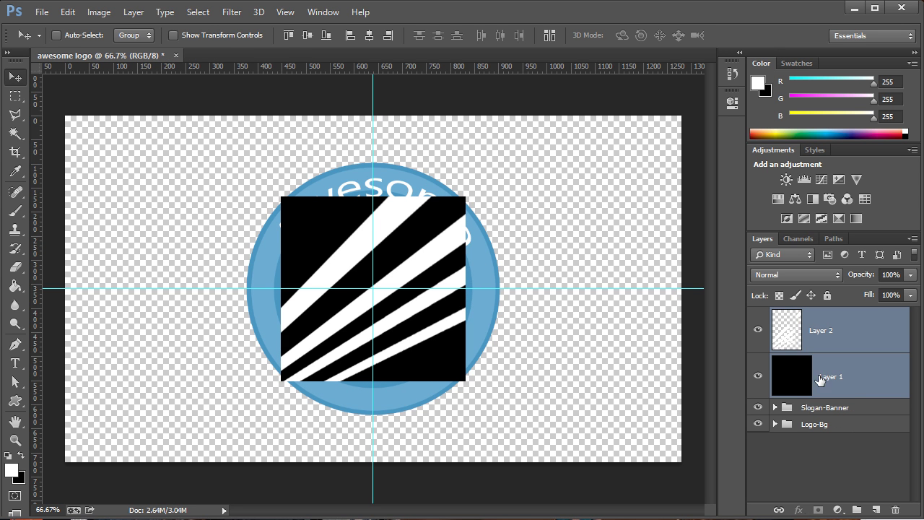
key("ctrl+e")
left_click(786, 332, "ctrl")
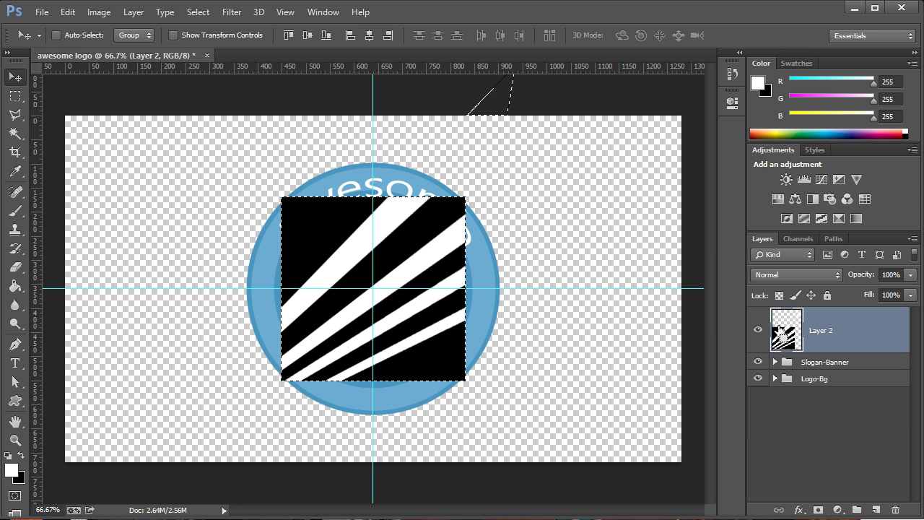
key("ctrl+d")
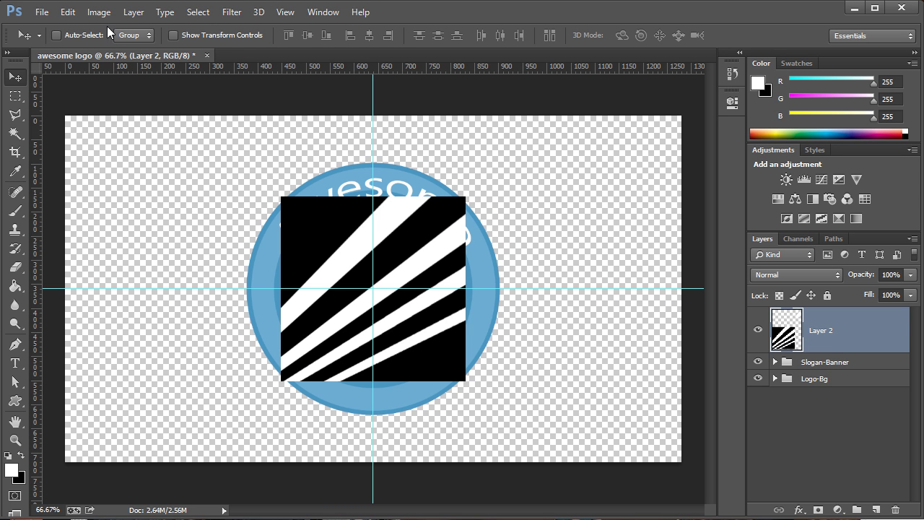
left_click(788, 332, "ctrl")
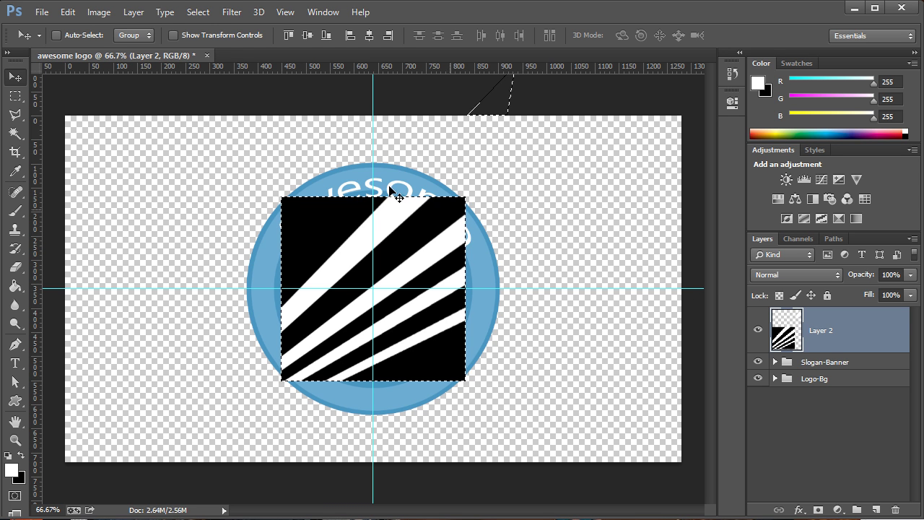
left_click(68, 12)
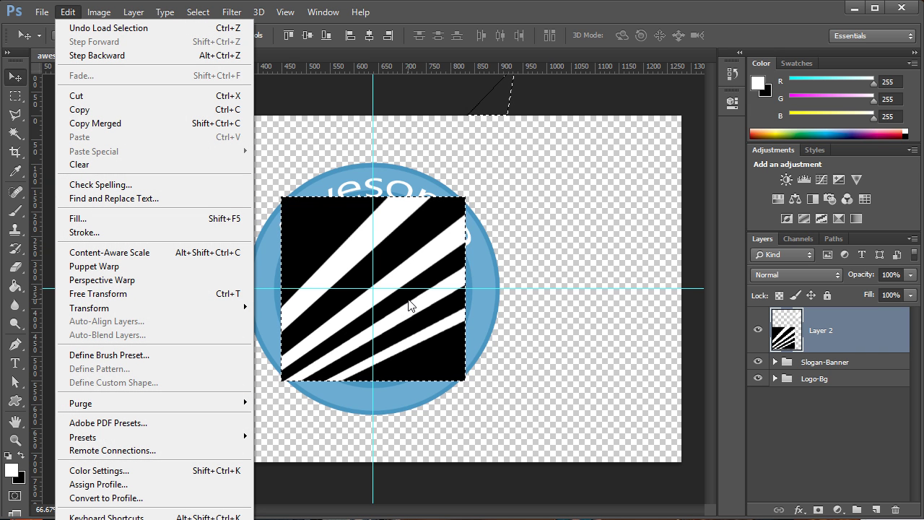
left_click(409, 305)
key("ctrl+d")
- Copy all of Layer 2, hide that layer, and show and select the inner Ellipse 1 in the Logo-Bg group
key("ctrl+a")
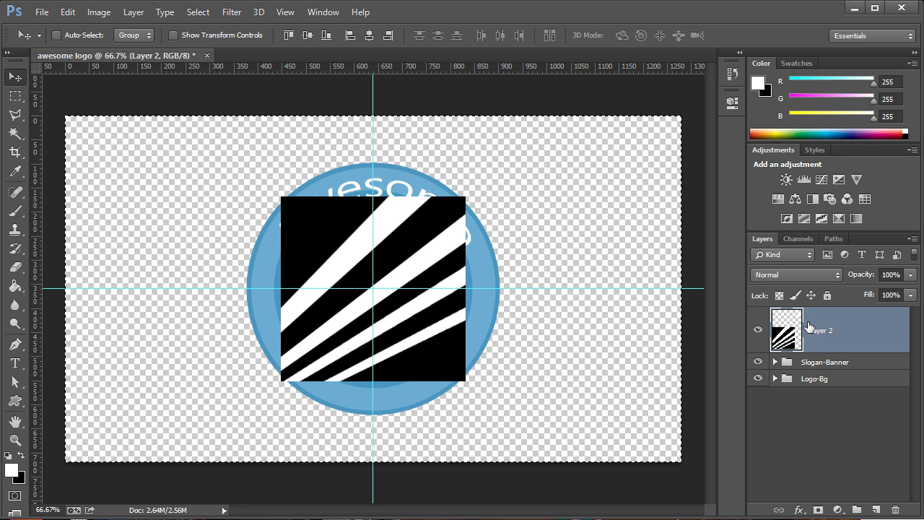
left_click(758, 330)
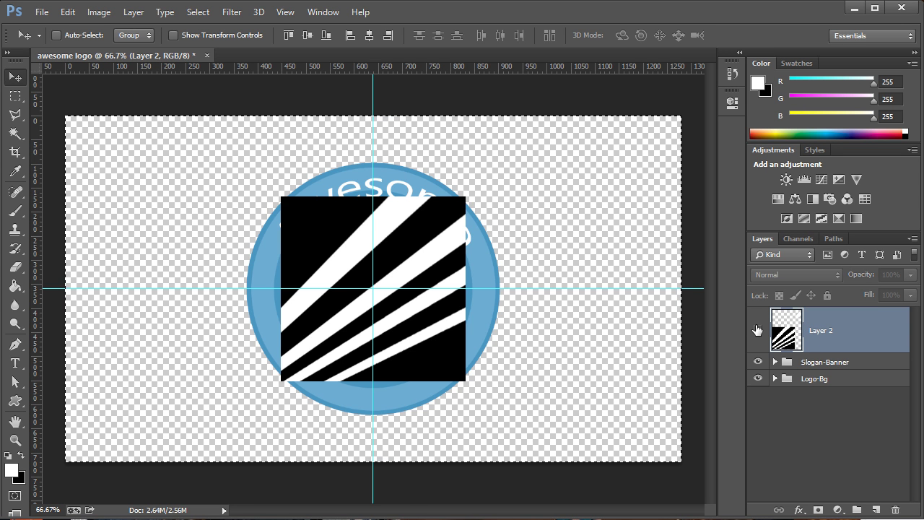
left_click(775, 379)
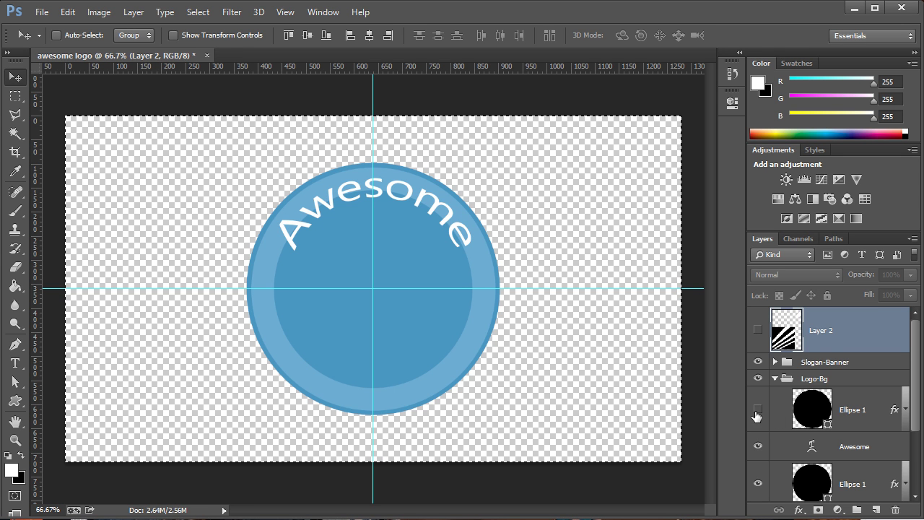
left_click(826, 423)
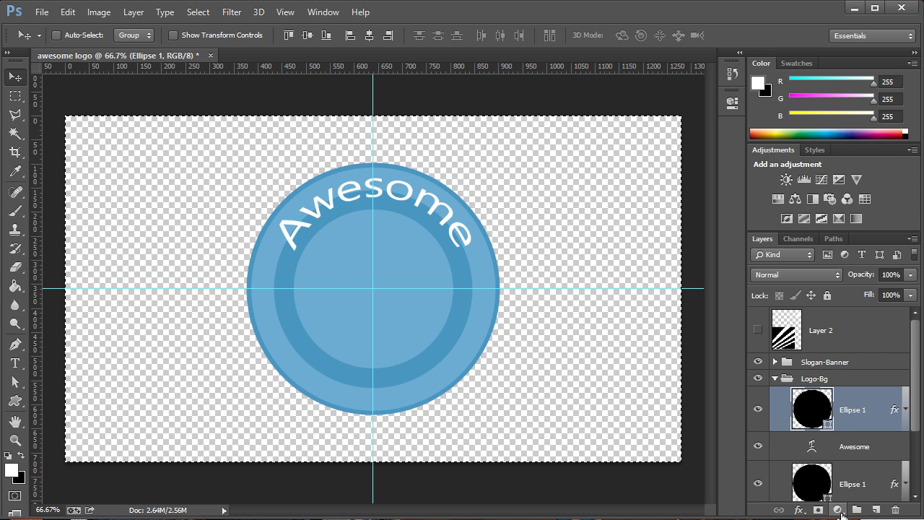
left_click(839, 510)
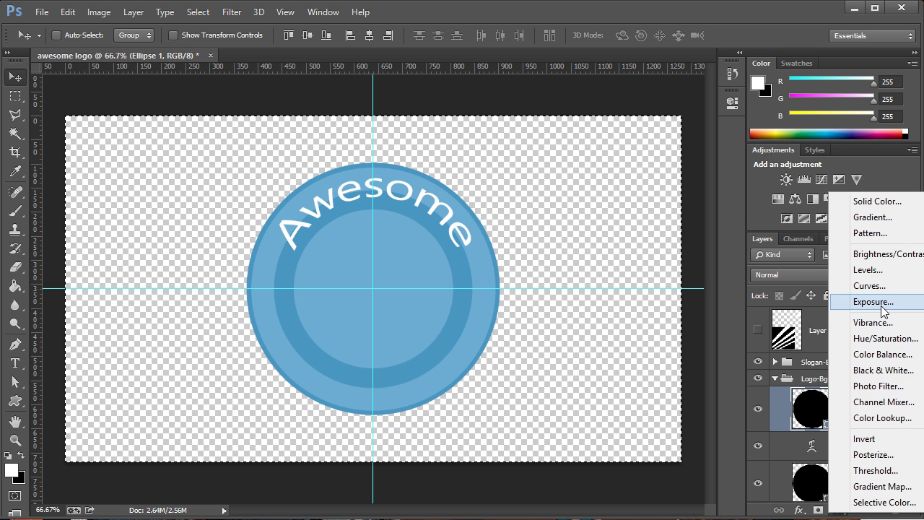
left_click(866, 233)
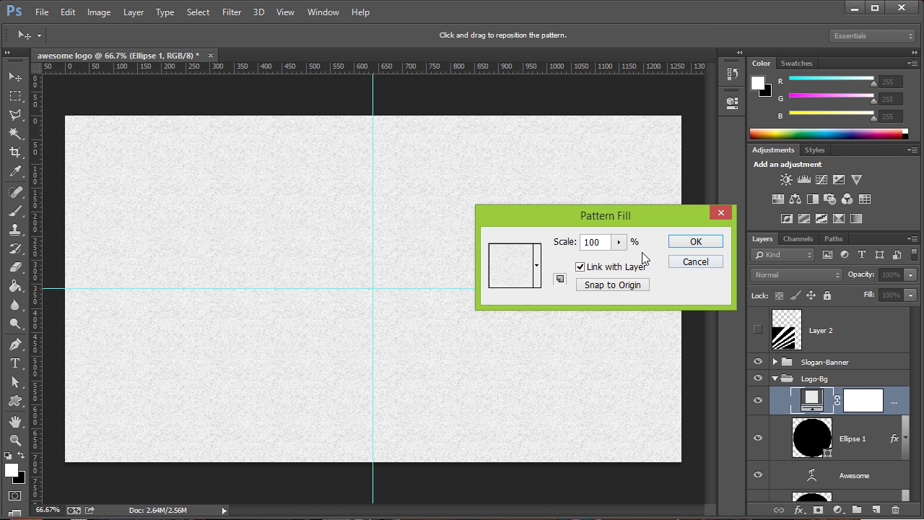
left_click(528, 263)
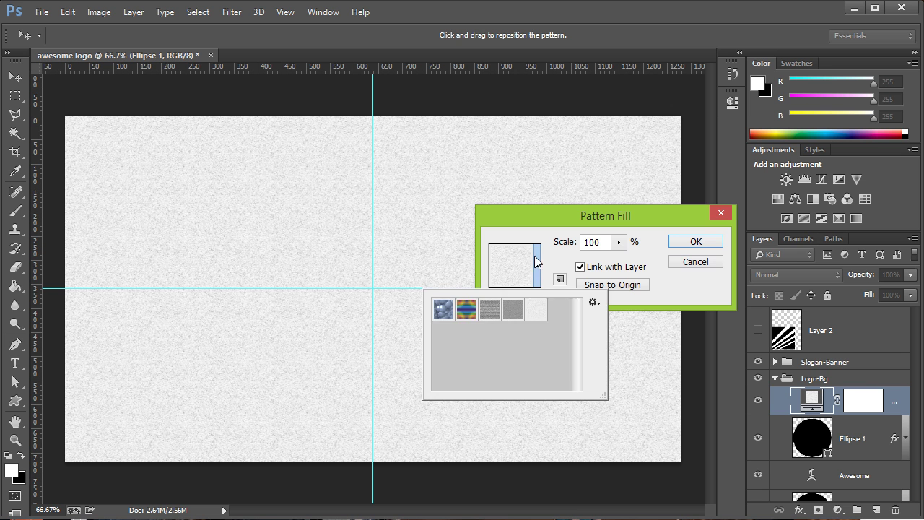
left_click(663, 307)
left_click(690, 261)
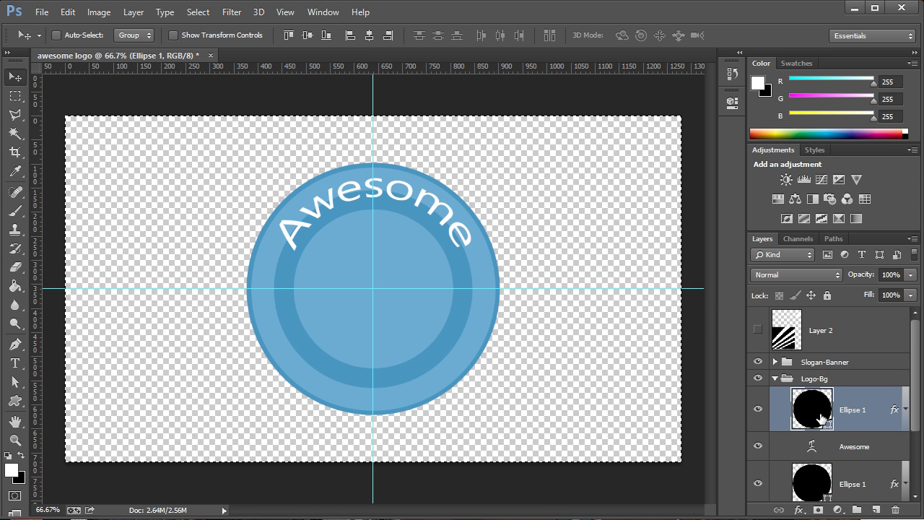
double_click(813, 409)
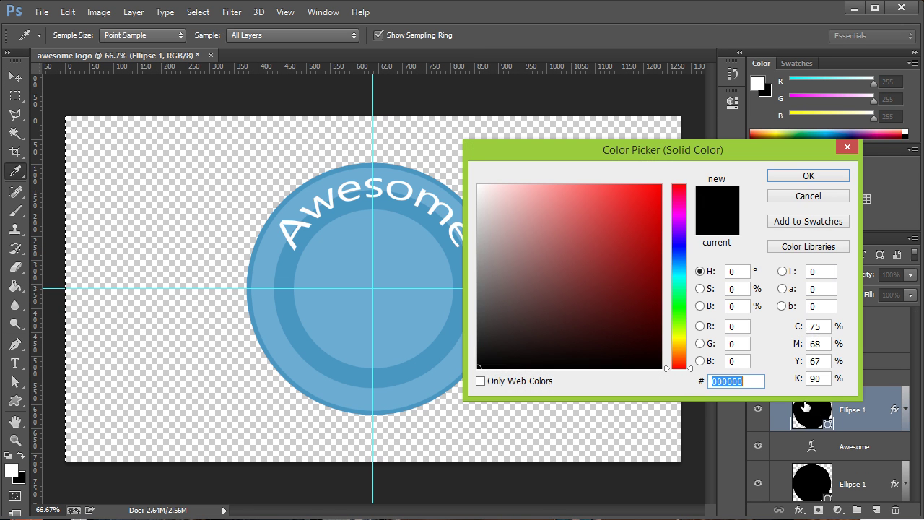
left_click(792, 197)
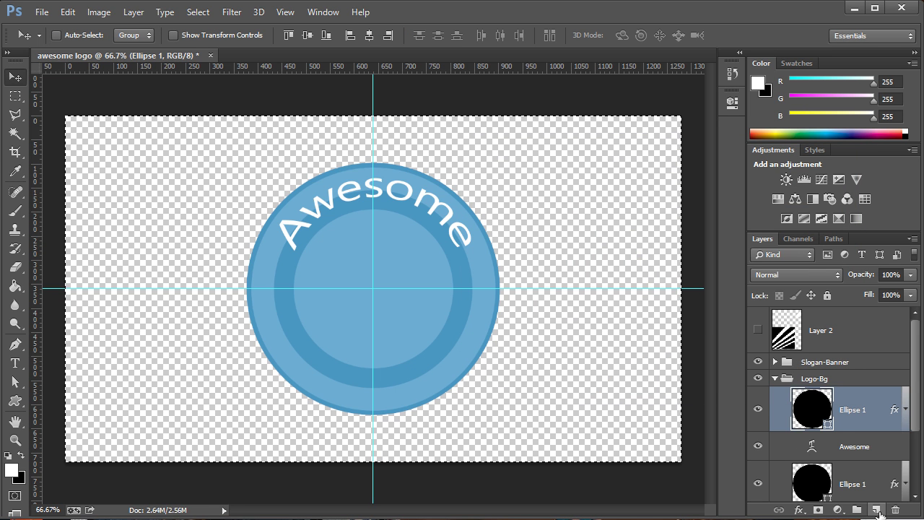
- Paste the stripes on a new layer above the inner Ellipse 1 and delete everything outside that circle
left_click(876, 510)
key("ctrl+v")
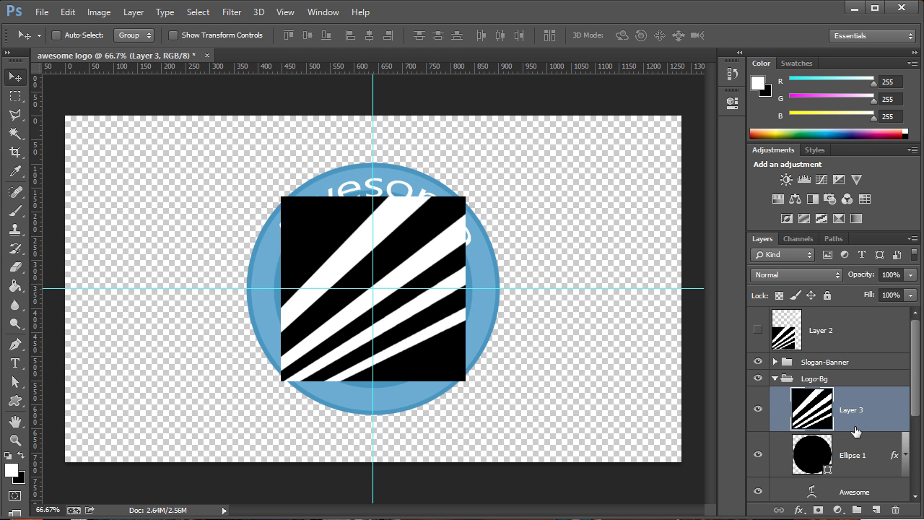
left_click(818, 454, "ctrl")
key("ctrl+shift+i")
key("Delete")
key("ctrl+d")
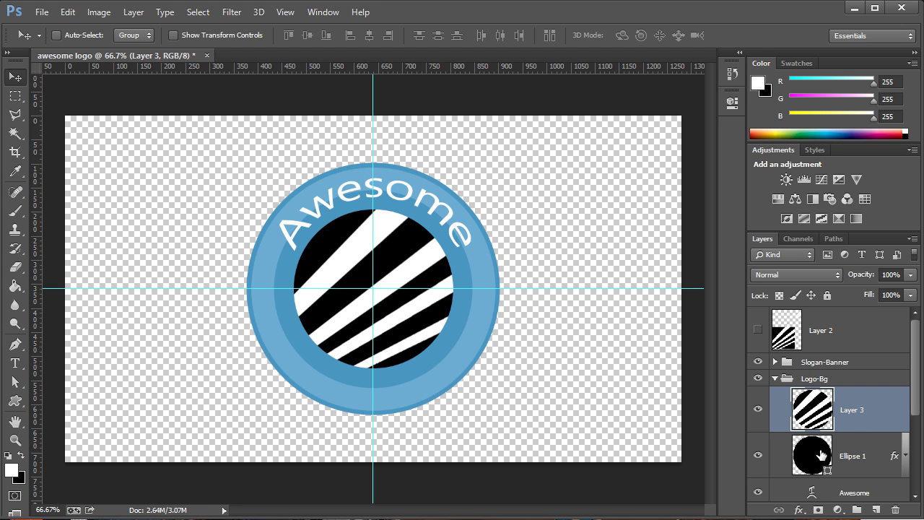
- Set the stripe layer's blend mode to Lighten and its opacity to 39%
left_click(794, 273)
left_click(789, 398)
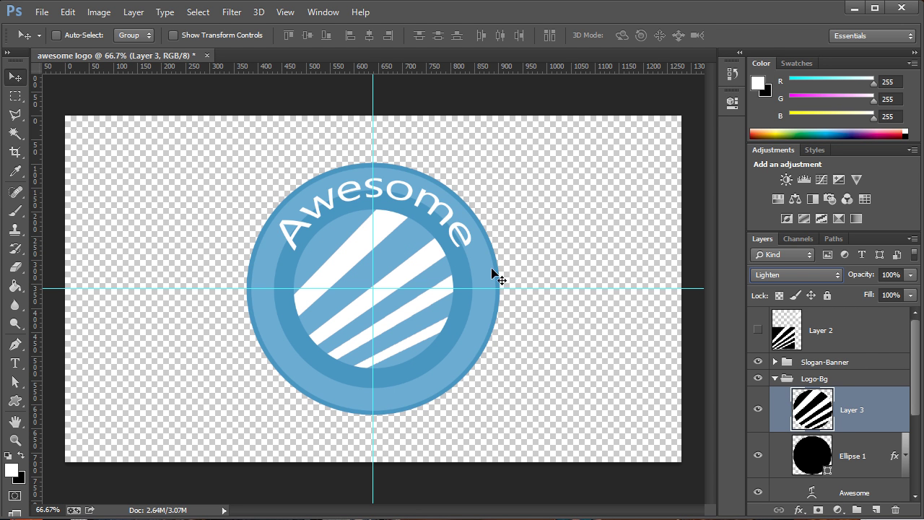
left_click(911, 275)
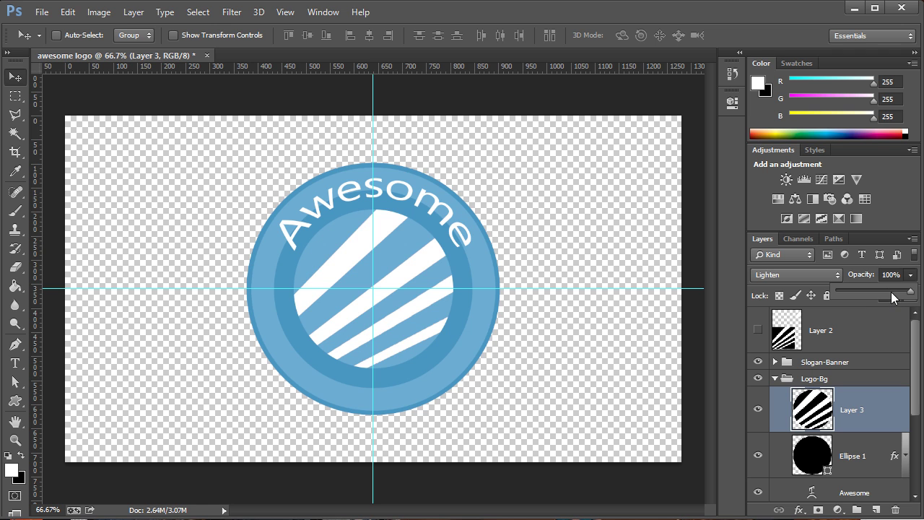
left_click_drag(898, 298, 881, 301)
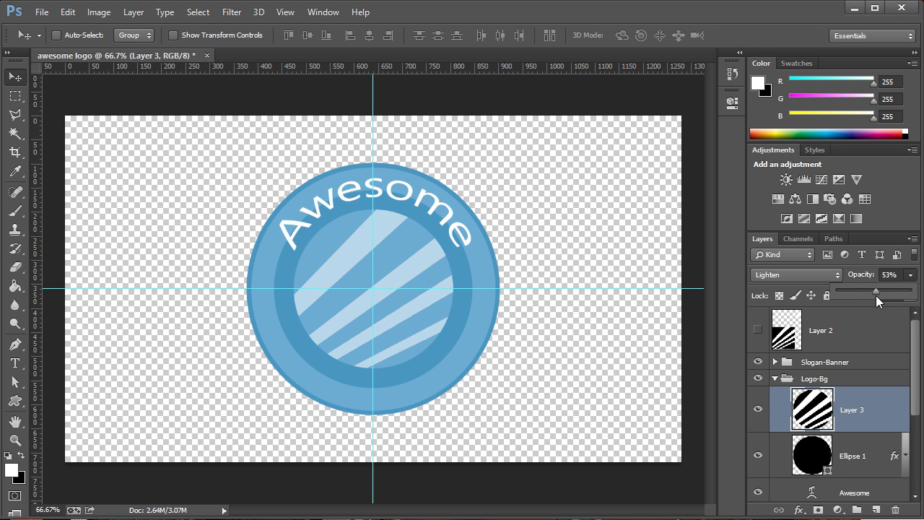
left_click_drag(871, 298, 866, 299)
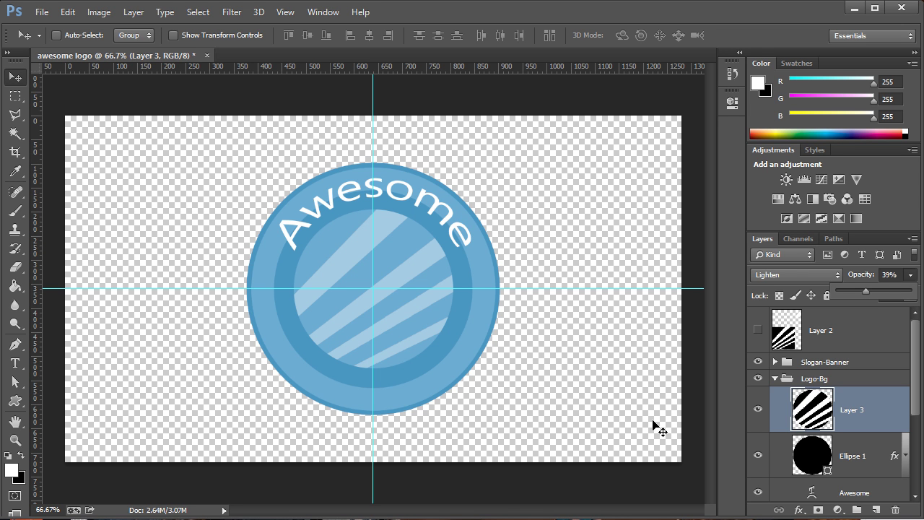
- Collapse the Logo-Bg group, expand Slogan-Banner, and make its Shape 1 and Its How We Do layers visible
left_click(787, 378)
left_click(774, 379)
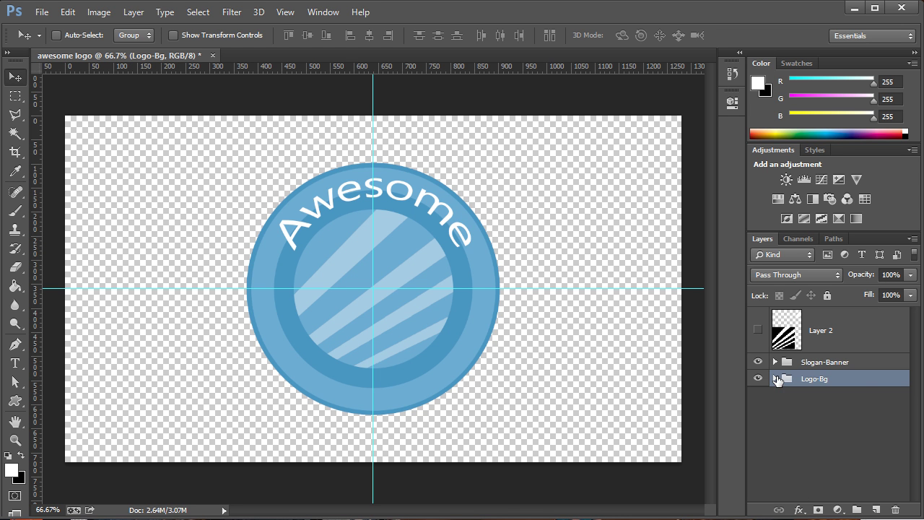
left_click(775, 362)
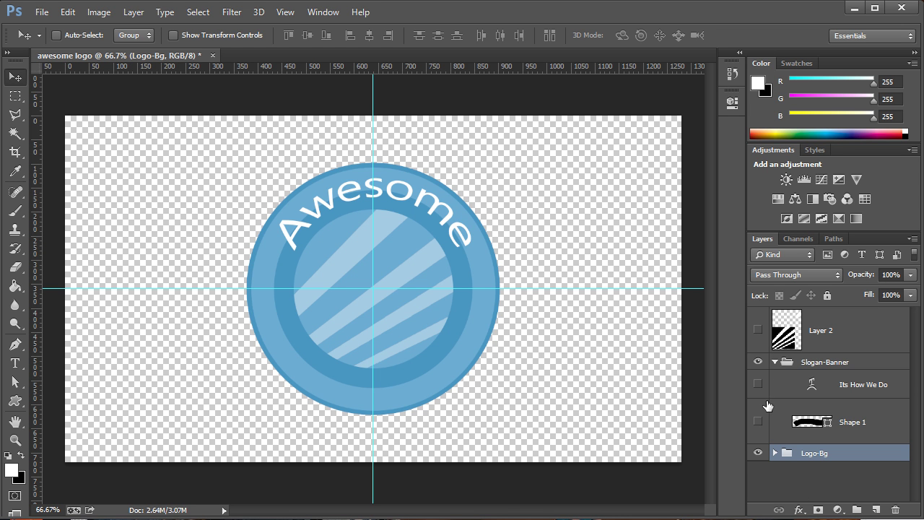
left_click(758, 420)
left_click(757, 383)
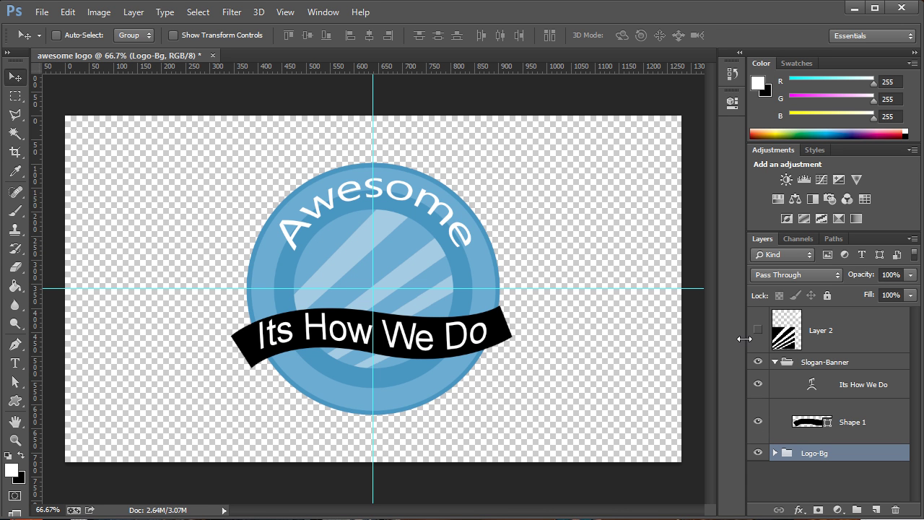
- Load the Shape 1 banner outline as a selection, offset it slightly down and right, and add a new layer above Shape 1
left_click(858, 425)
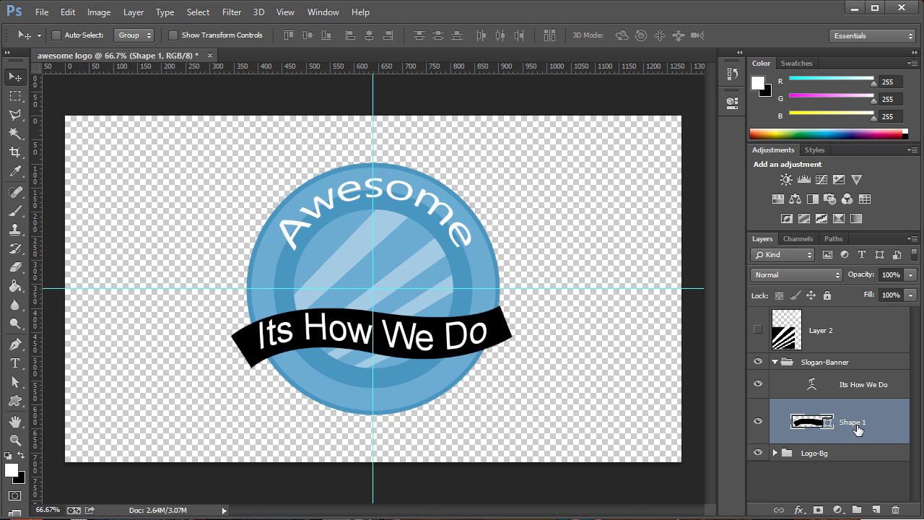
left_click(806, 427, "ctrl")
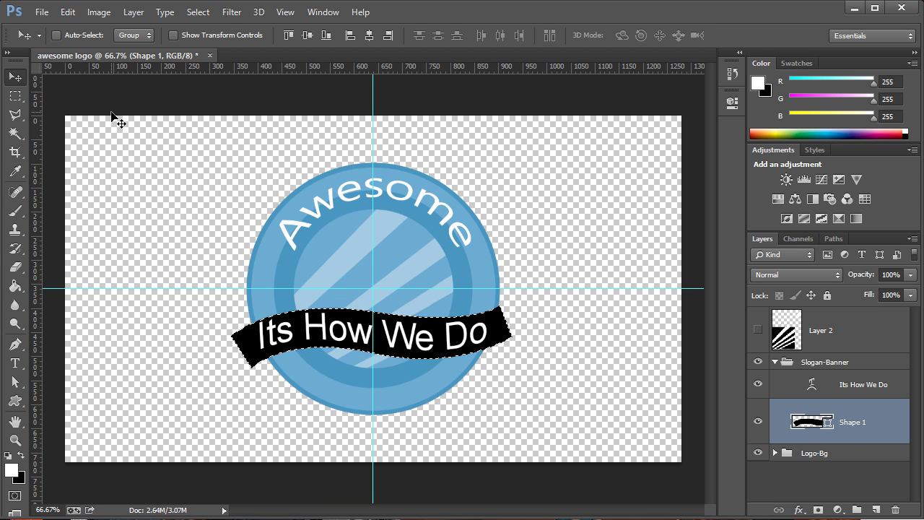
left_click(15, 95)
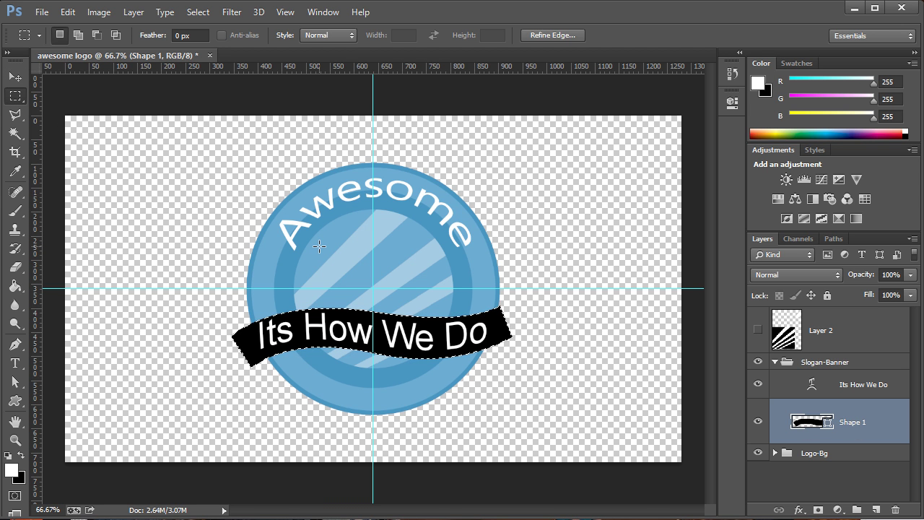
key("shift")
left_click(875, 509)
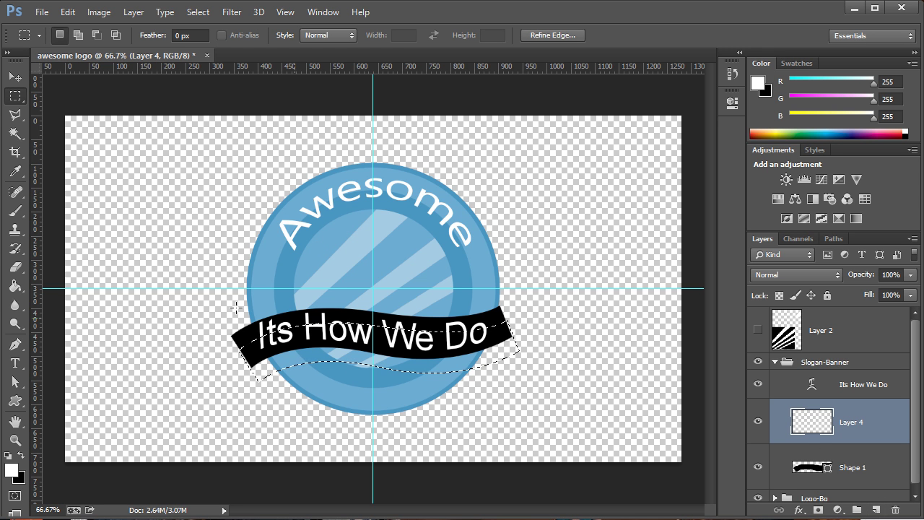
- Fill the offset banner selection with the darker blue sampled from the logo's ring (RGB 75, 151, 194), and deselect
left_click(15, 286)
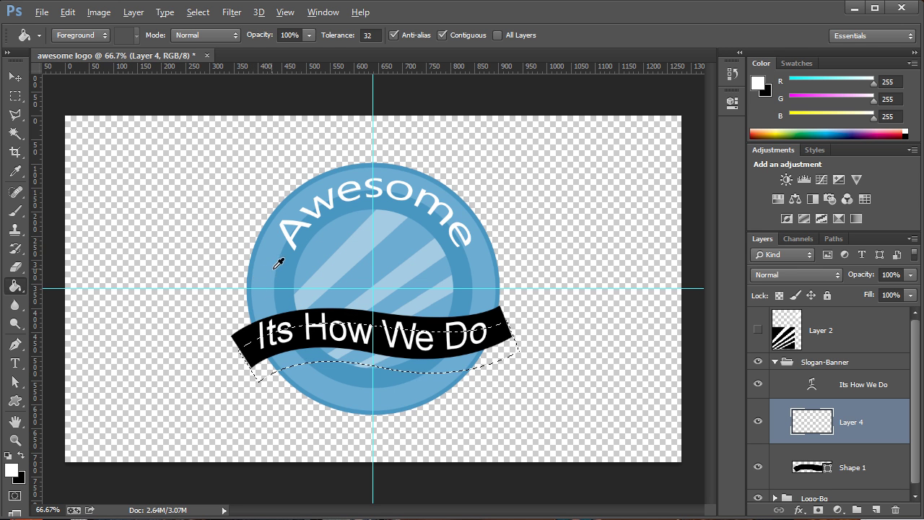
left_click(288, 264, "alt")
left_click(300, 353)
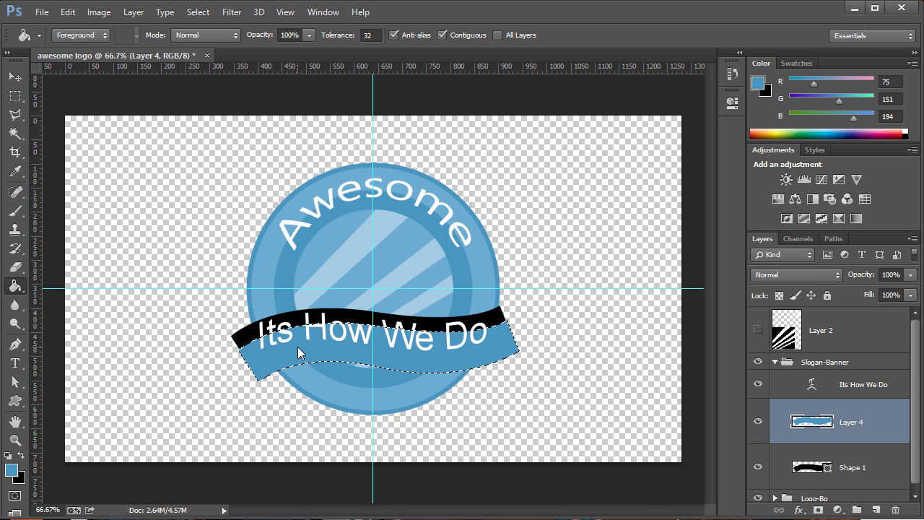
key("ctrl+d")
- Delete the part of the blue fill that extends outside the Shape 1 banner outline
left_click(808, 467, "ctrl")
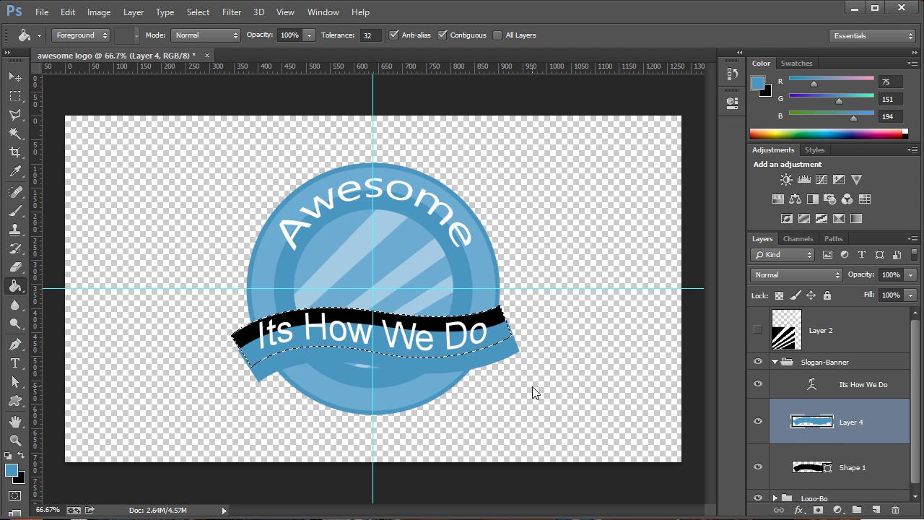
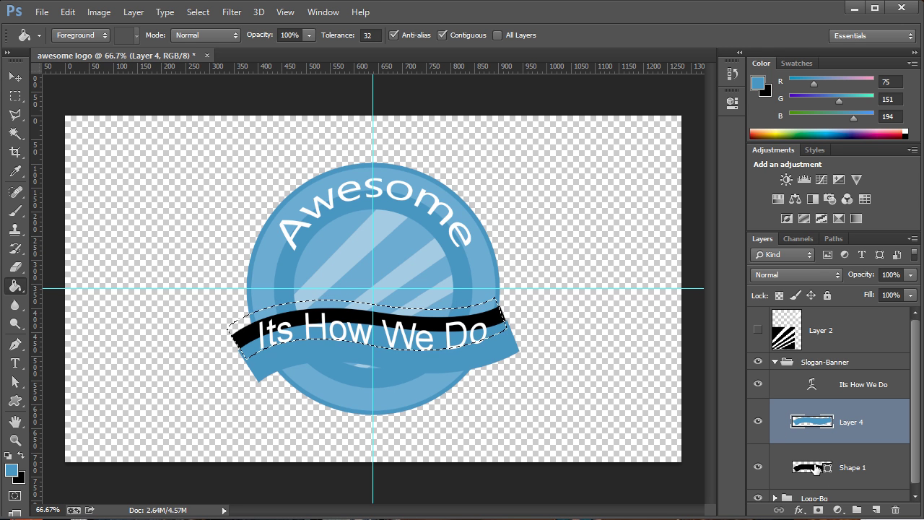
key("ctrl+d")
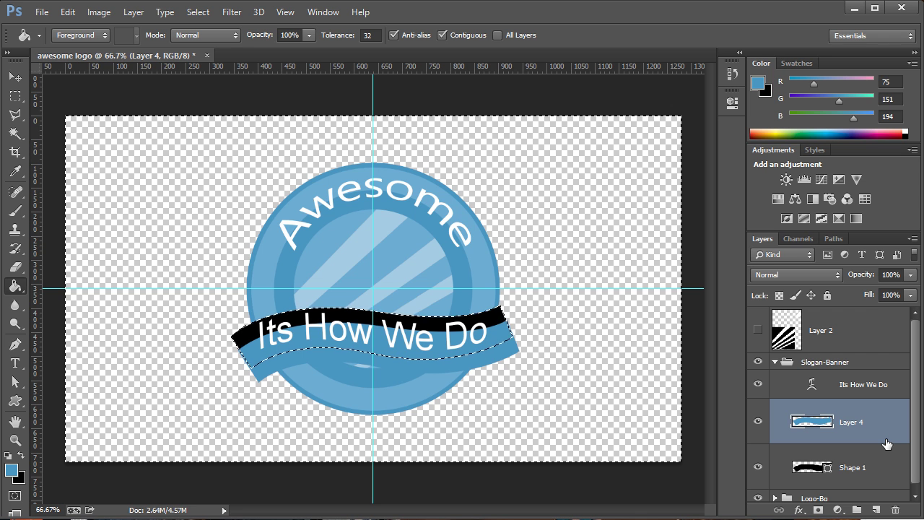
key("Delete")
key("ctrl+d")
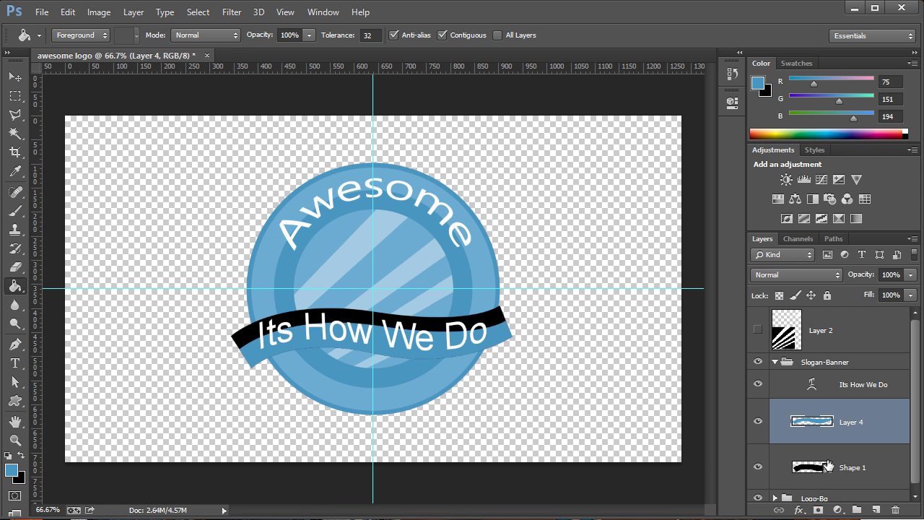
- Add a Color Overlay to the Shape 1 banner using the lighter blue sampled from the logo (#6bacd2)
double_click(874, 467)
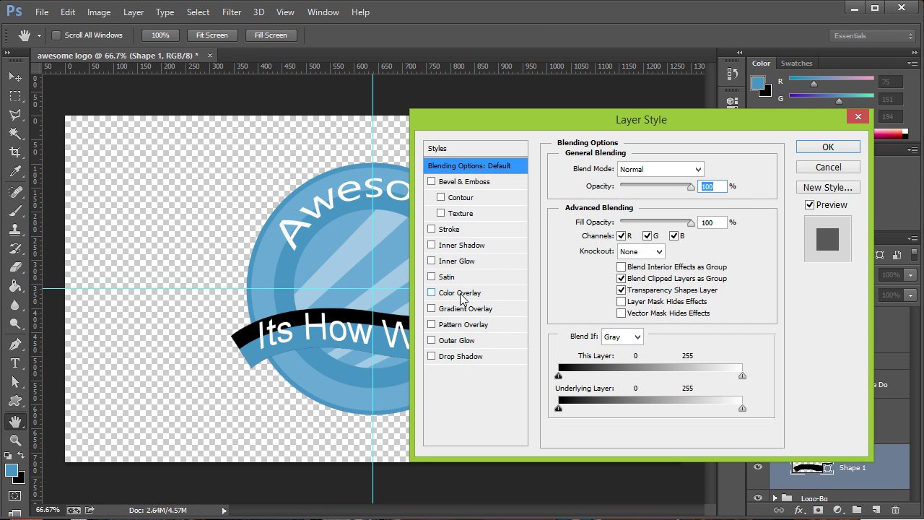
left_click(460, 292)
left_click(714, 171)
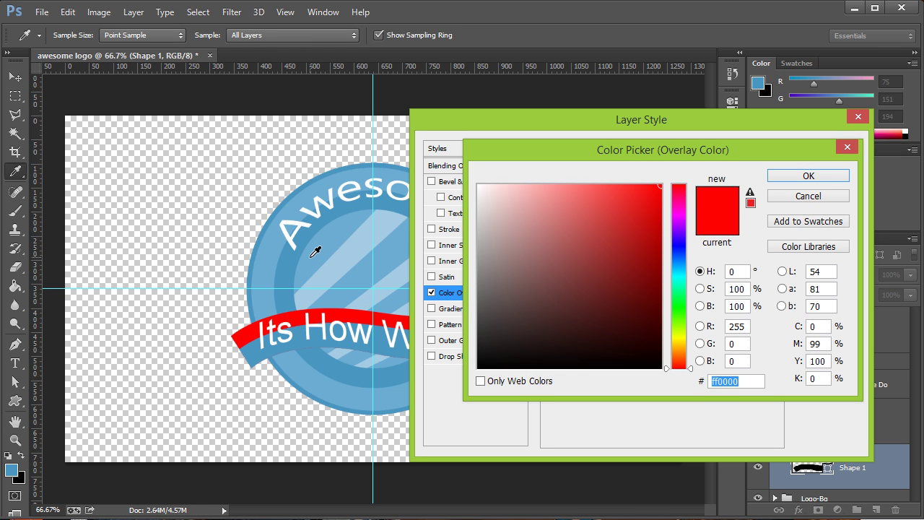
left_click(315, 252)
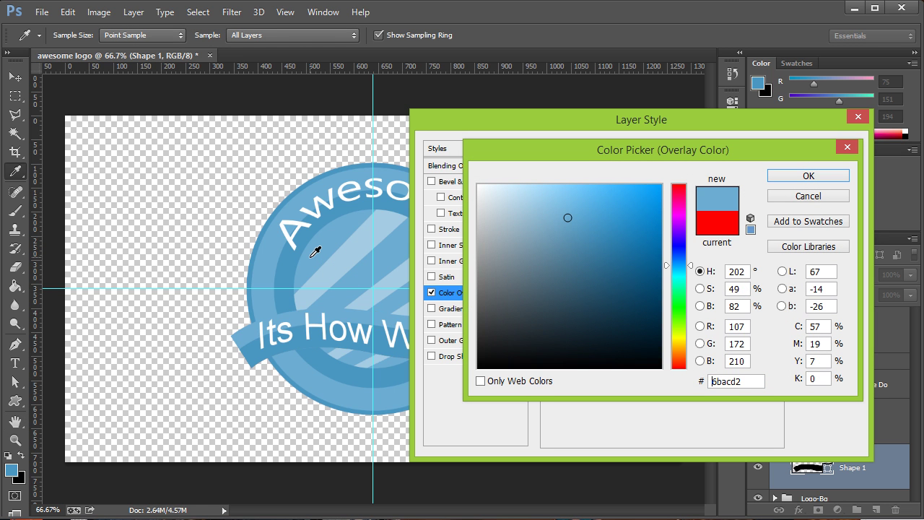
left_click(782, 179)
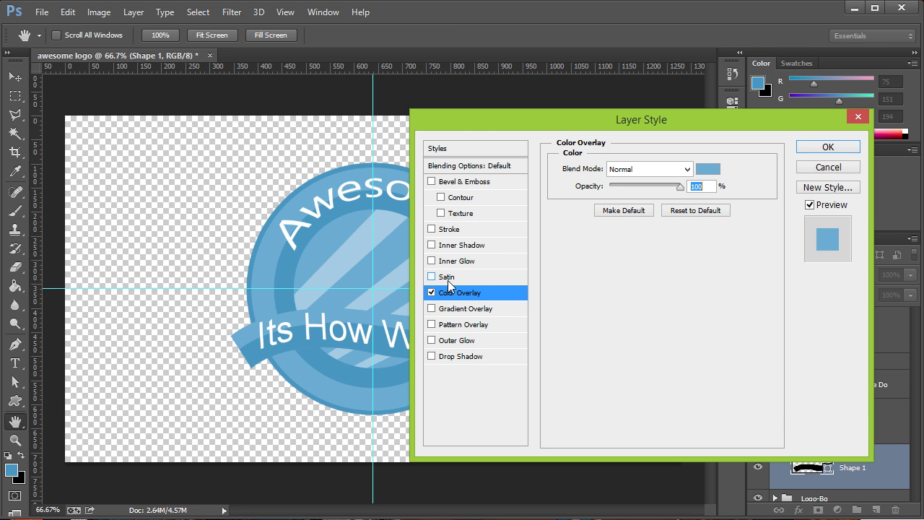
- Add a 6 px outside stroke to the Shape 1 banner in the darker ring blue (#4b97c2) and apply the layer style
left_click(452, 230)
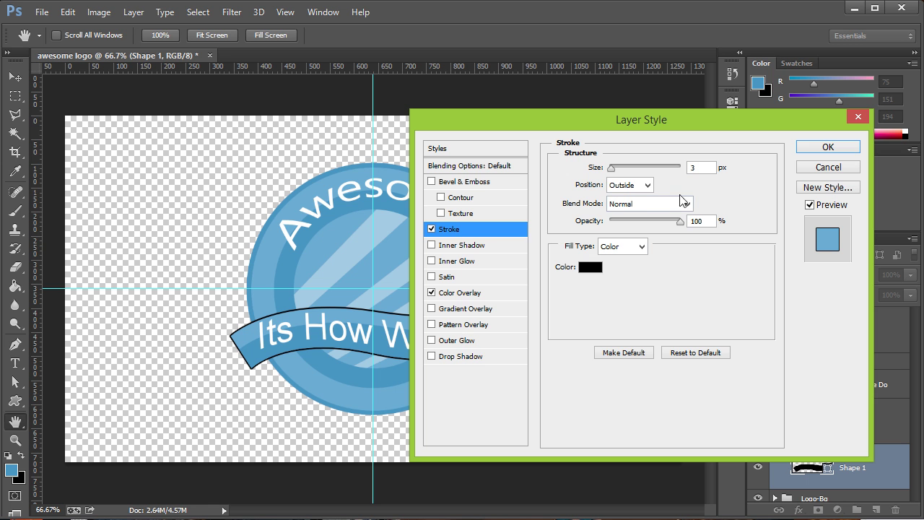
left_click(591, 267)
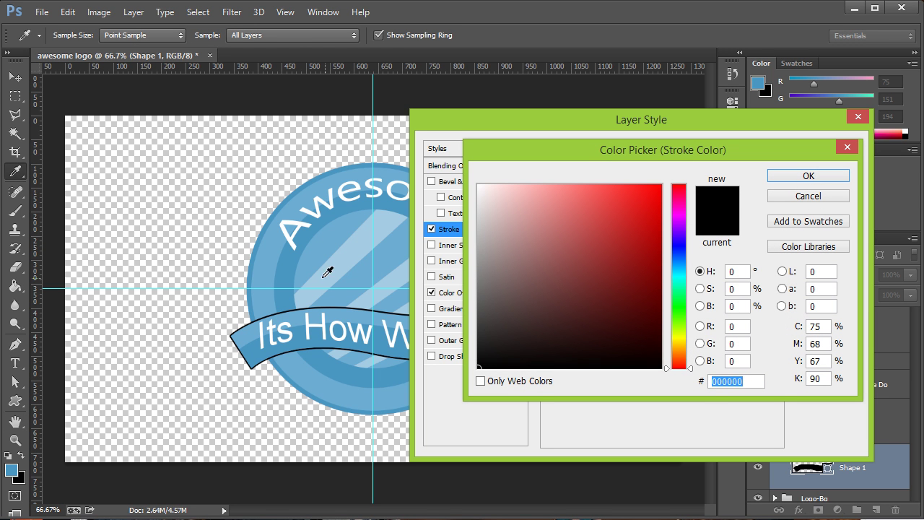
left_click(289, 278)
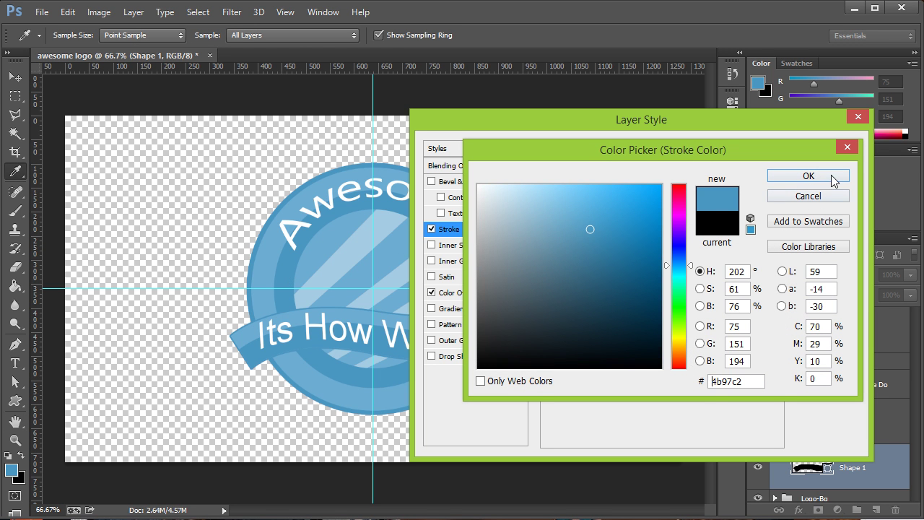
left_click(809, 177)
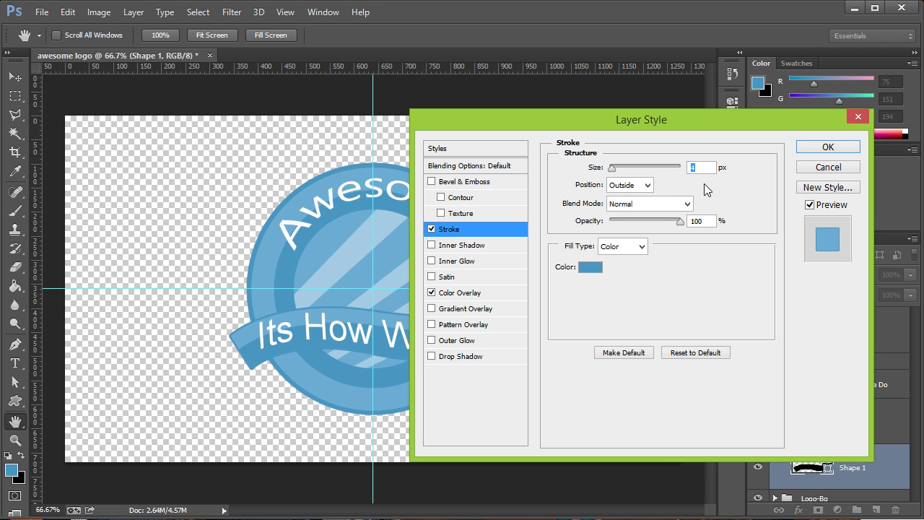
key("Up")
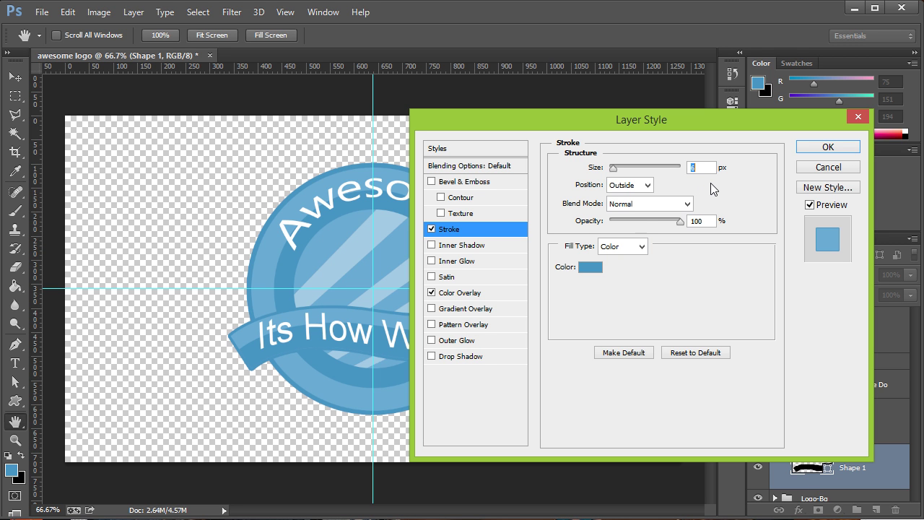
left_click(827, 147)
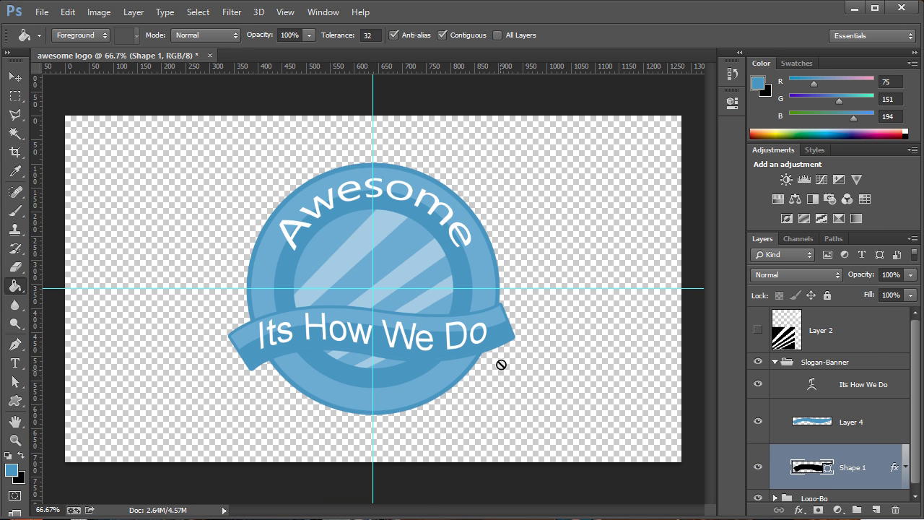
- Collapse the Slogan-Banner group, rotate it slightly clockwise, and move it a little lower on the logo
left_click(775, 362)
key("ctrl+t")
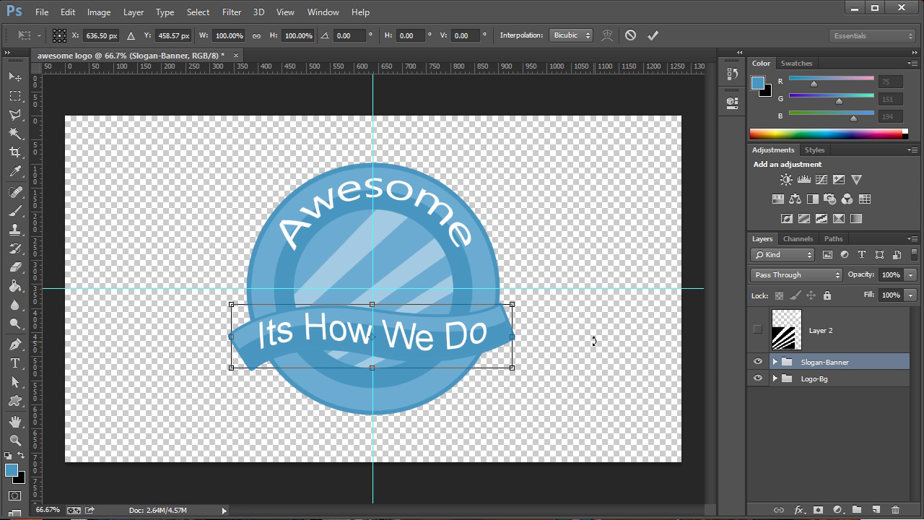
left_click_drag(596, 333, 594, 351)
key("Return")
key("v")
left_click_drag(419, 312, 419, 325)
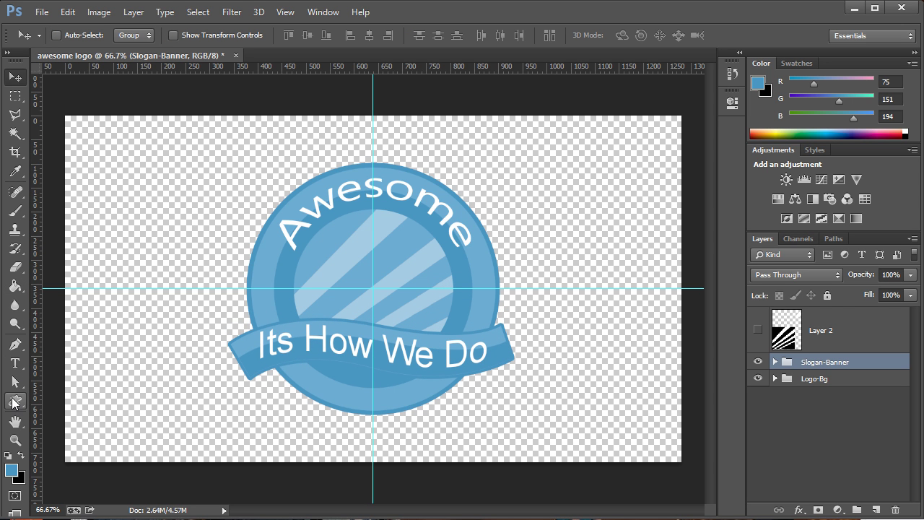
- Reset the Custom Shape tool's library to the default shapes and choose the envelope shape
left_click(14, 403)
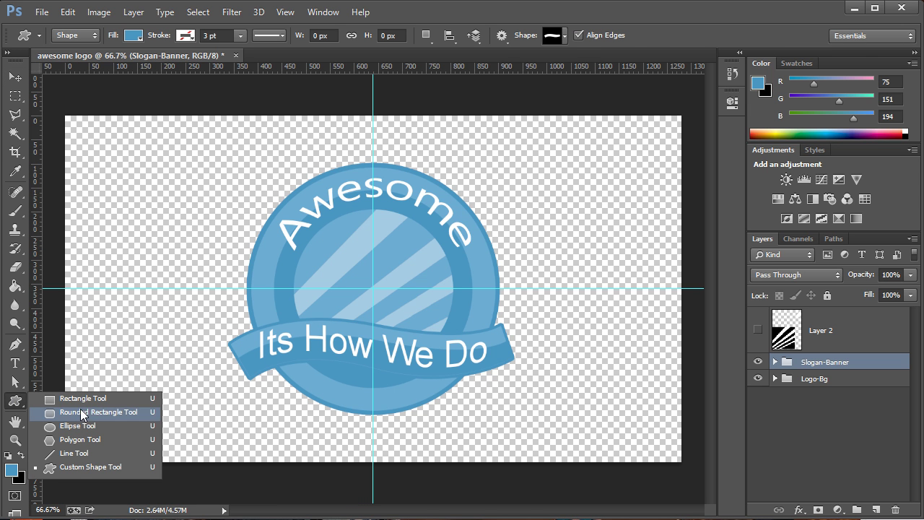
left_click(77, 467)
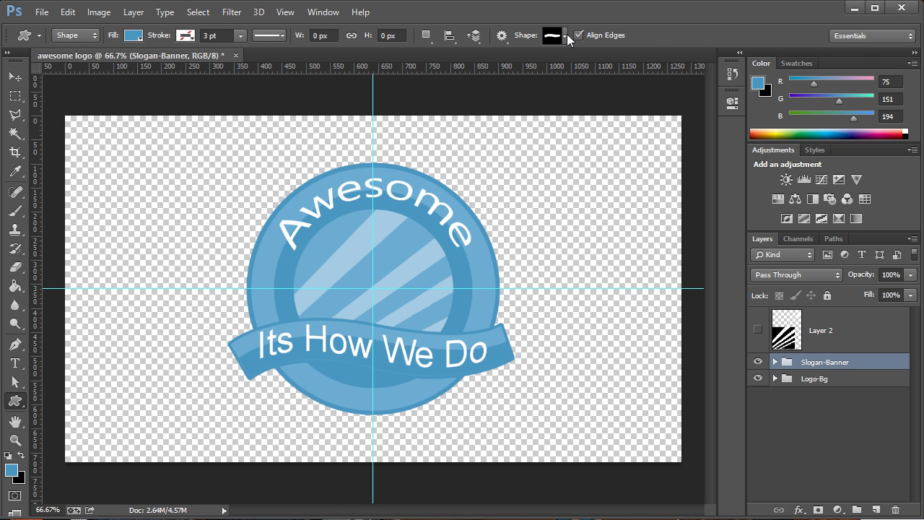
left_click(566, 35)
scroll(617, 81, "up", 2)
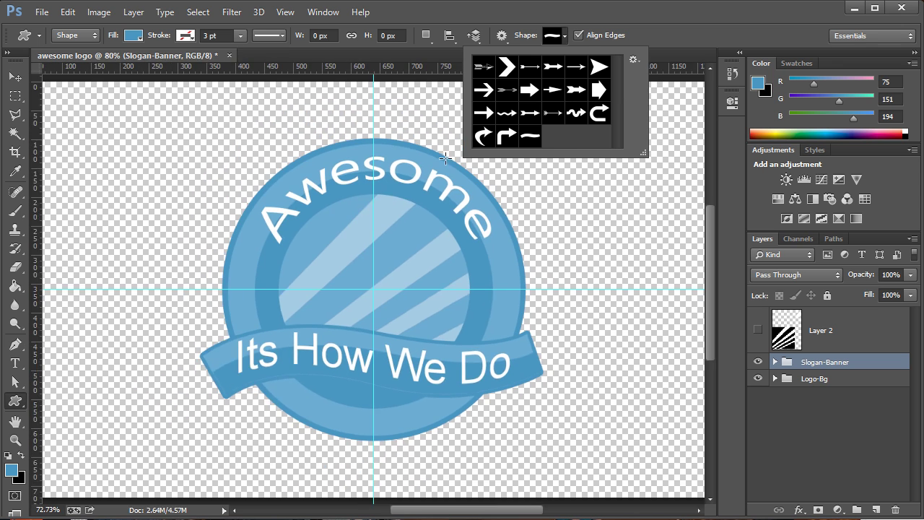
scroll(514, 113, "down", 3)
left_click(633, 60)
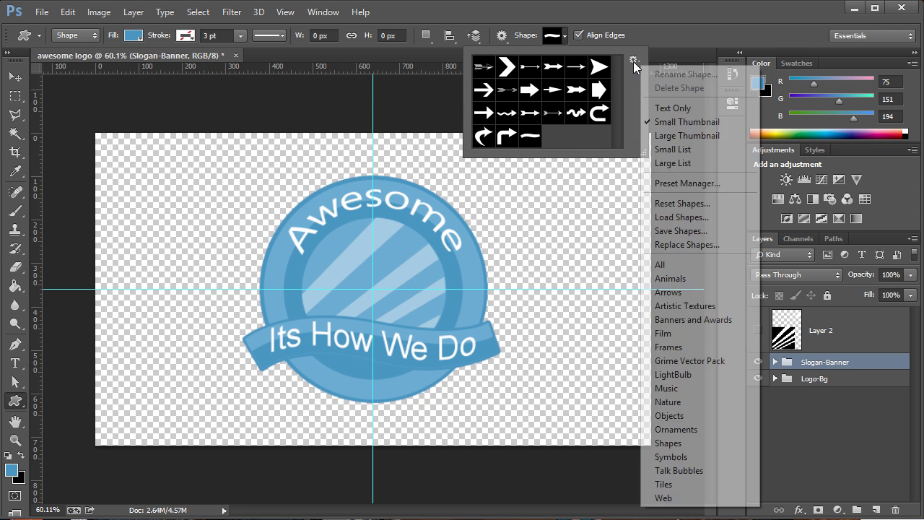
left_click(704, 203)
left_click(582, 271)
left_click(577, 276)
key("Escape")
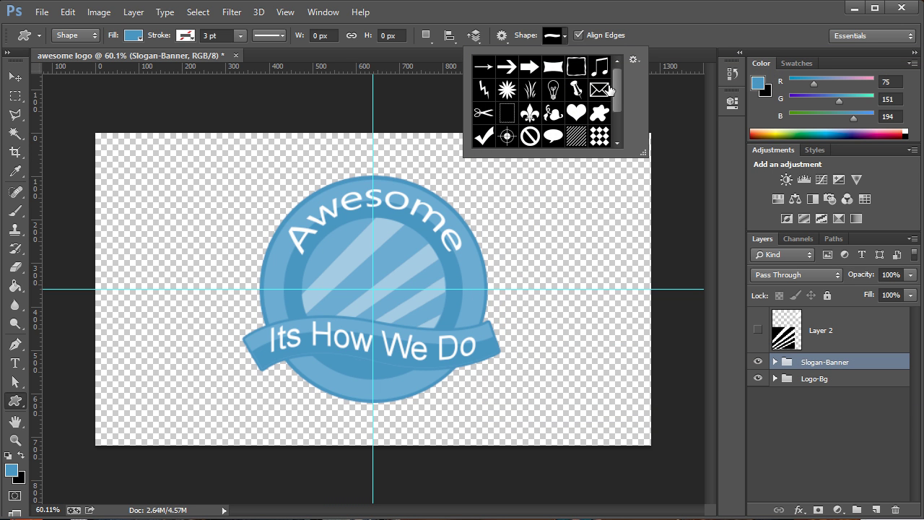
left_click(603, 91)
left_click(477, 23)
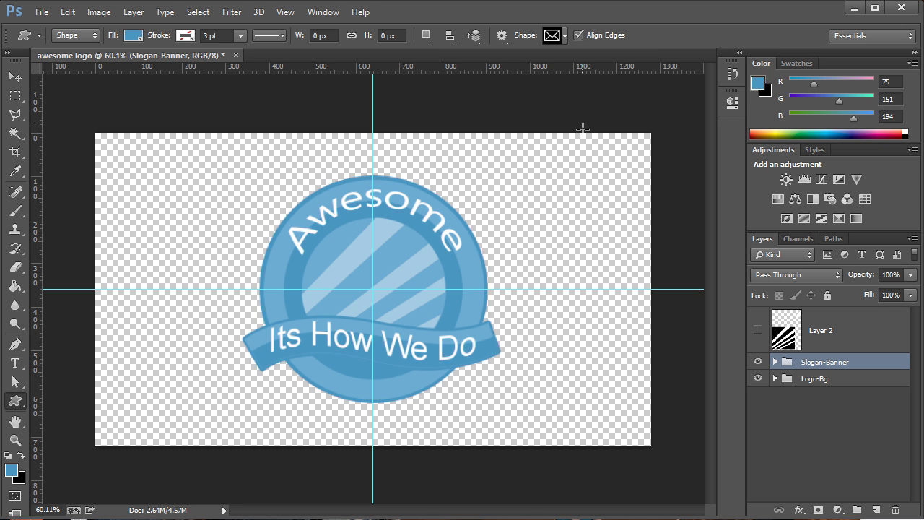
- Draw an envelope about 240 px wide above Layer 3 in the Logo-Bg group and centre it over the striped circle
left_click(816, 379)
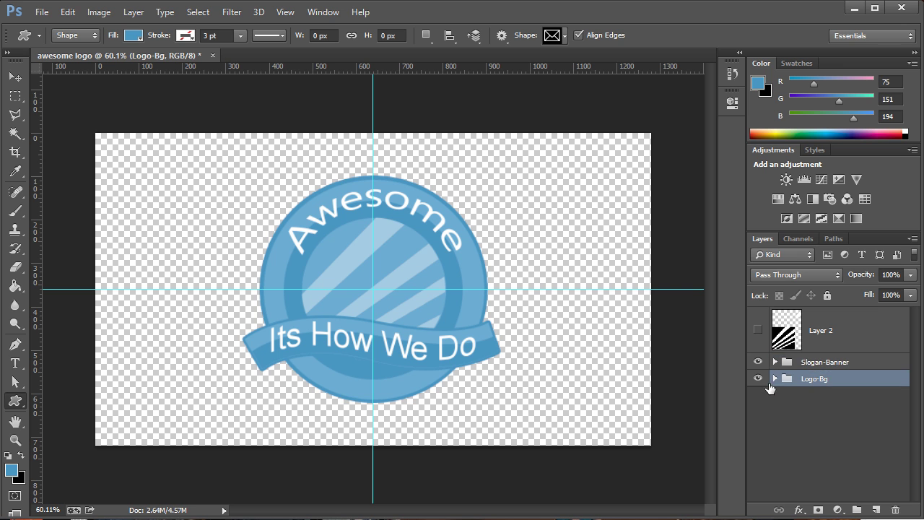
left_click(775, 379)
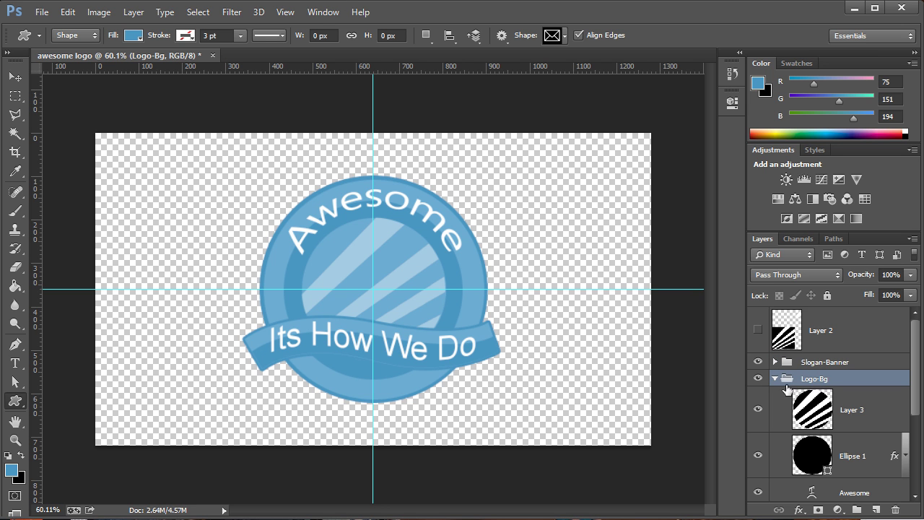
left_click(878, 417)
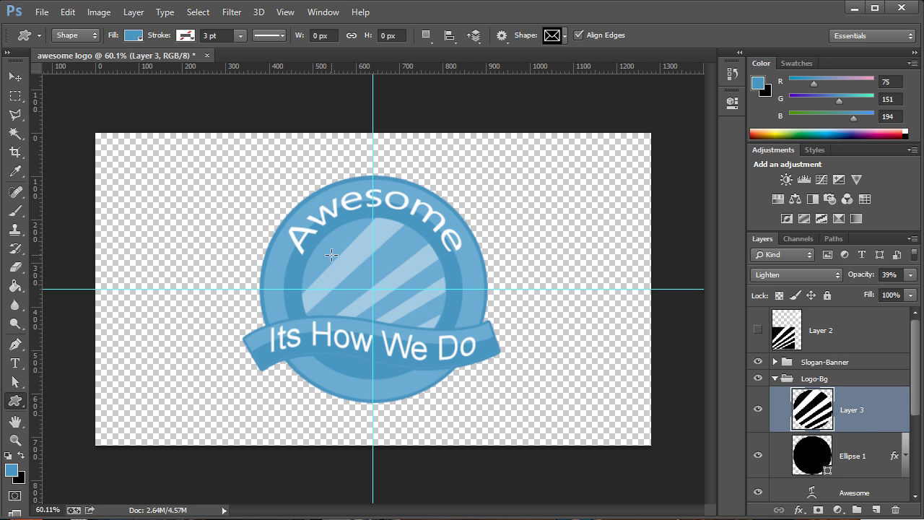
left_click_drag(330, 252, 476, 328)
key("v")
left_click_drag(383, 285, 371, 268)
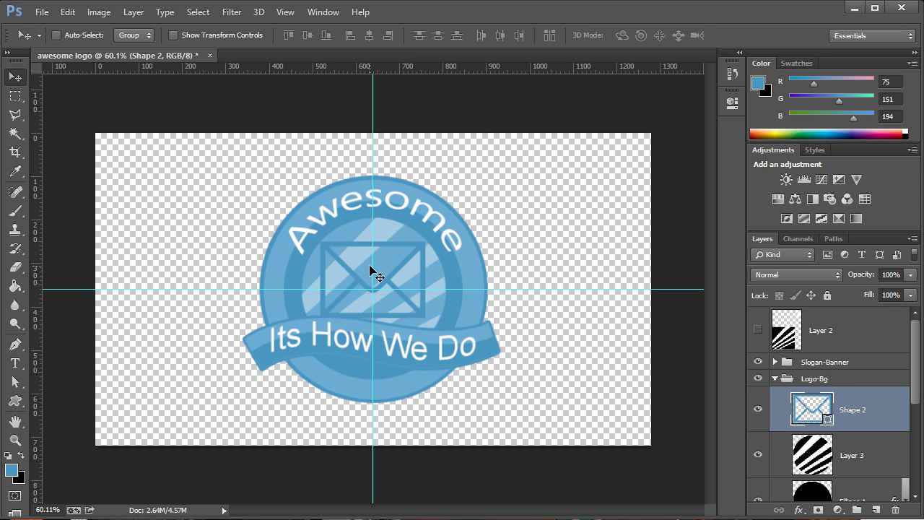
- Rotate the envelope counter-clockwise by about 15 degrees
key("ctrl+t")
left_click_drag(509, 276, 460, 254)
key("Return")
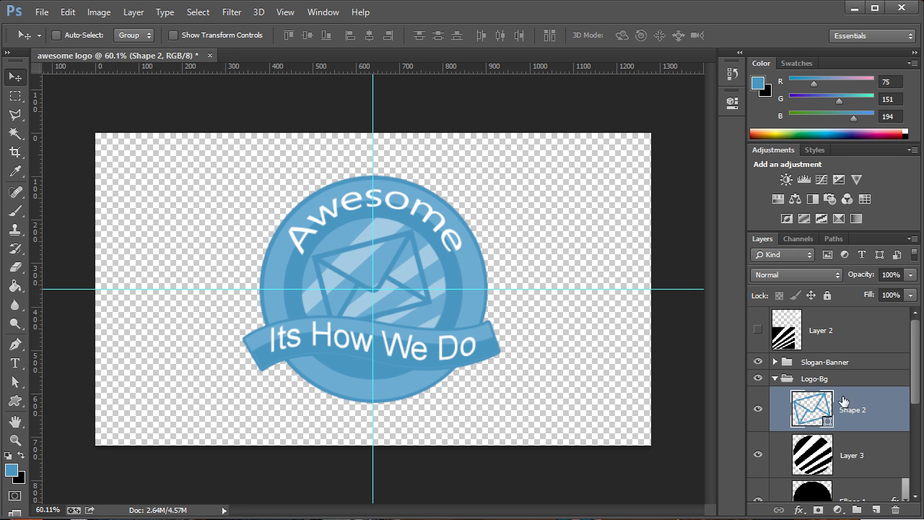
- Add a Gradient Overlay to the Shape 2 envelope using the Red, Green preset
double_click(885, 412)
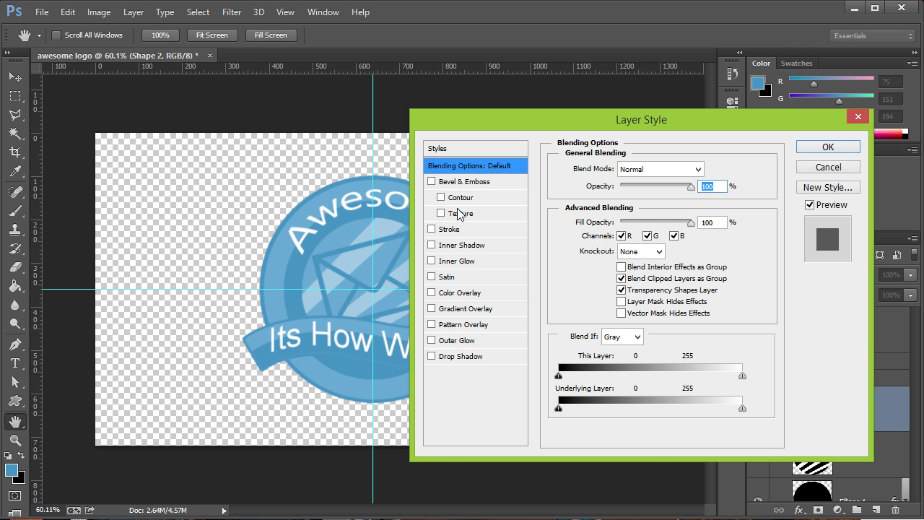
left_click(461, 310)
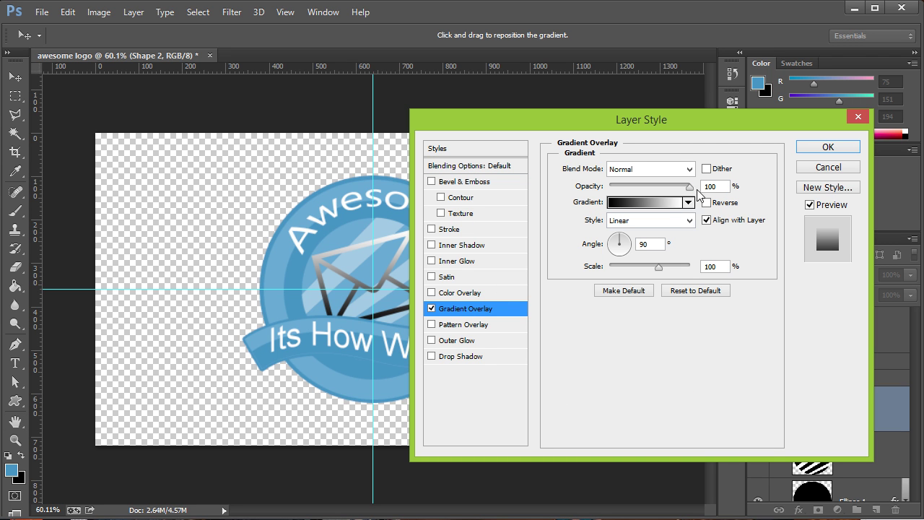
left_click(688, 202)
left_click(598, 263)
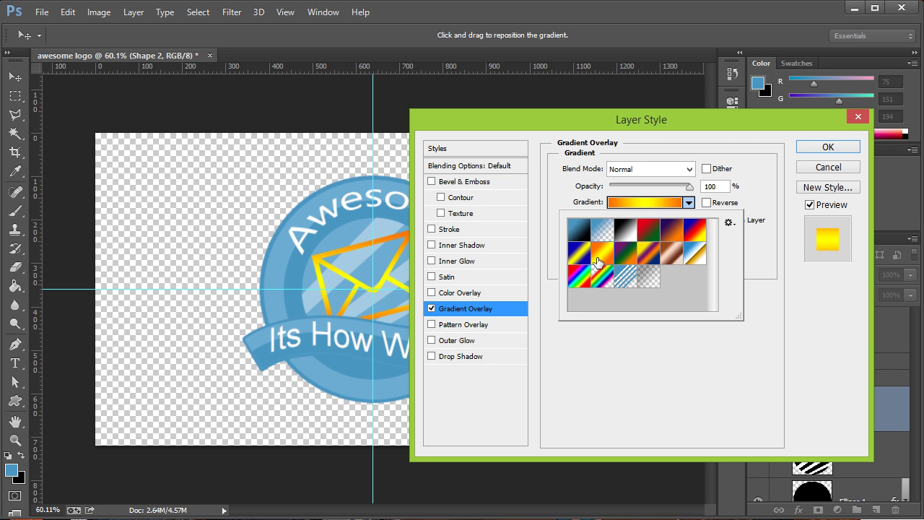
left_click(657, 231)
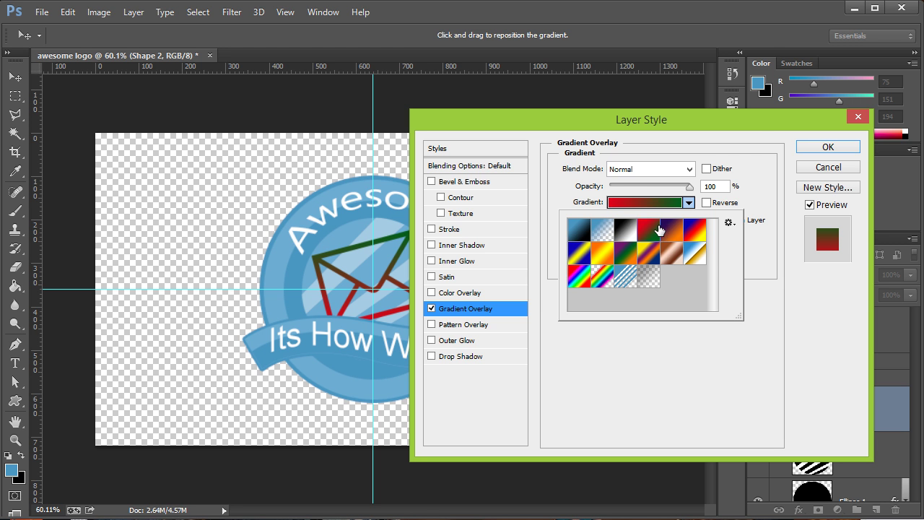
- Change the gradient's green end stop to a very light grey and set the overlay's scale to 150%, keeping 100% opacity
left_click(666, 205)
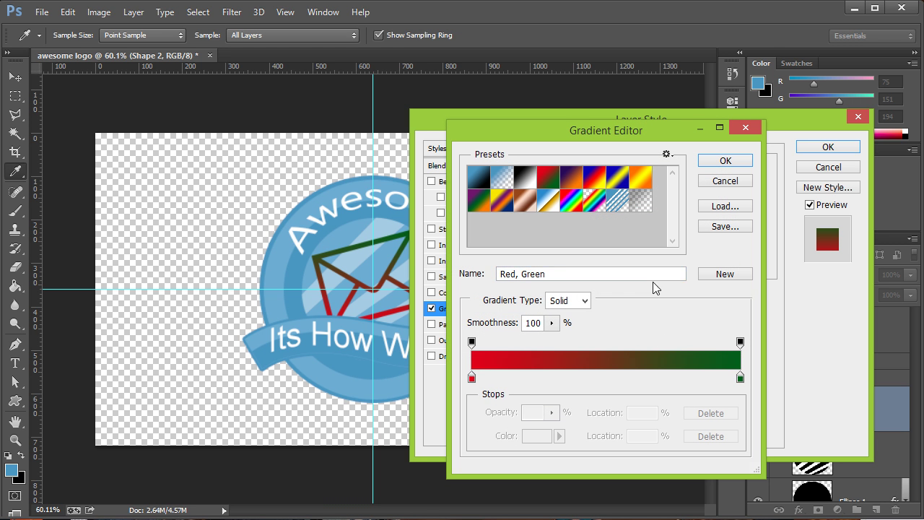
left_click(740, 379)
left_click(537, 436)
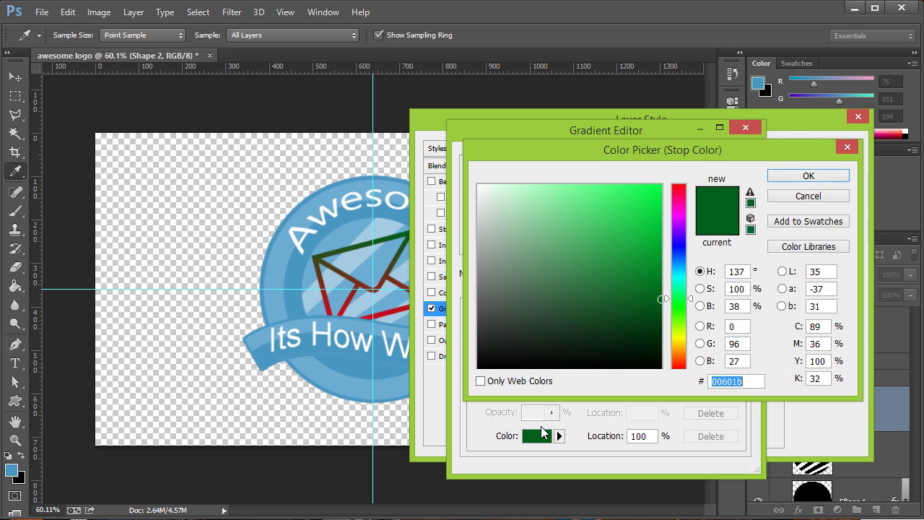
left_click_drag(528, 260, 407, 195)
left_click(802, 177)
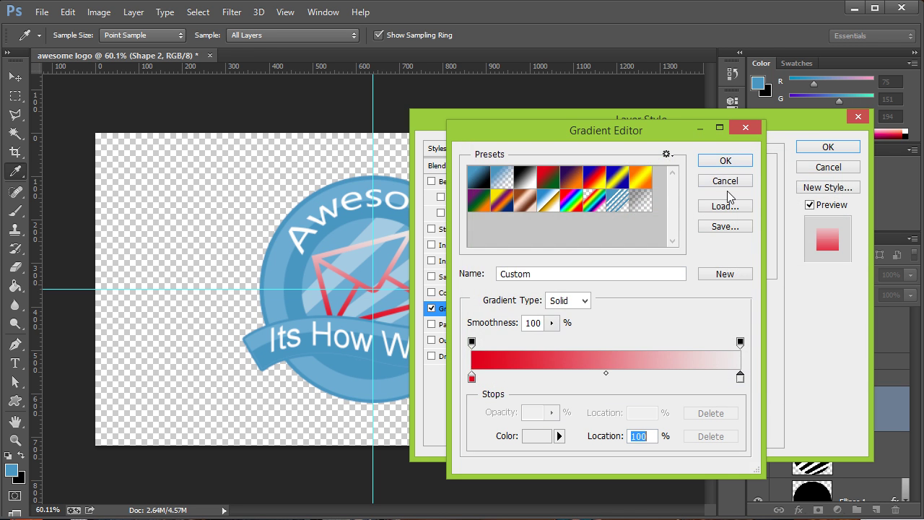
left_click(726, 160)
left_click_drag(681, 266, 701, 269)
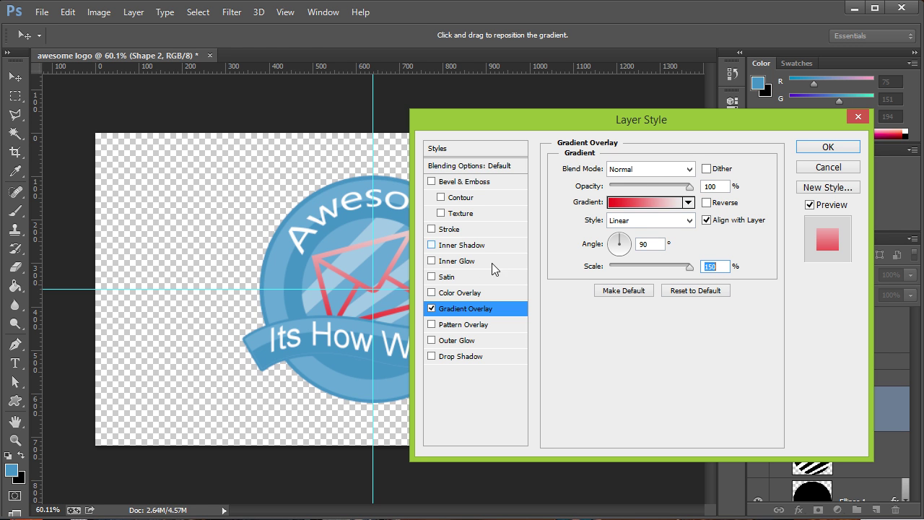
left_click_drag(688, 188, 697, 206)
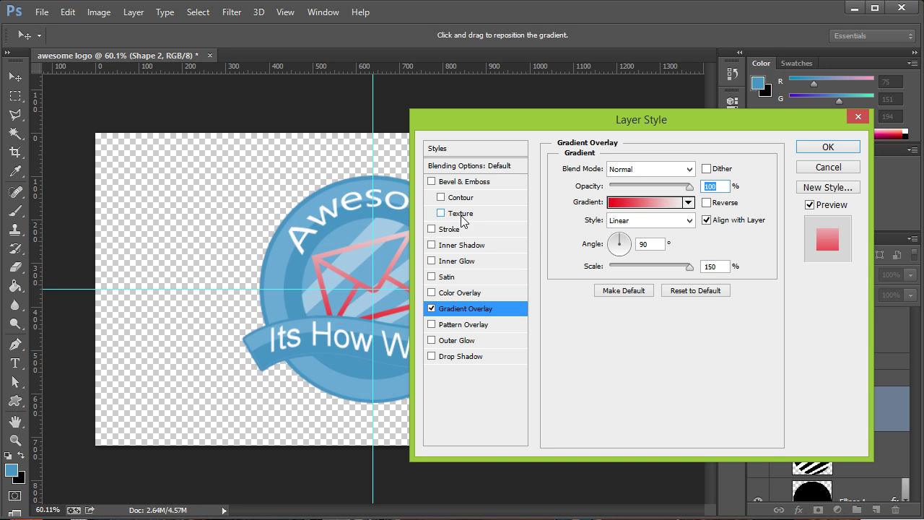
- Add a 2 px black outside stroke to the envelope, apply the layer style, and move the envelope slightly down
left_click(443, 230)
left_click(699, 171)
key("Down")
key("Down")
key("Up")
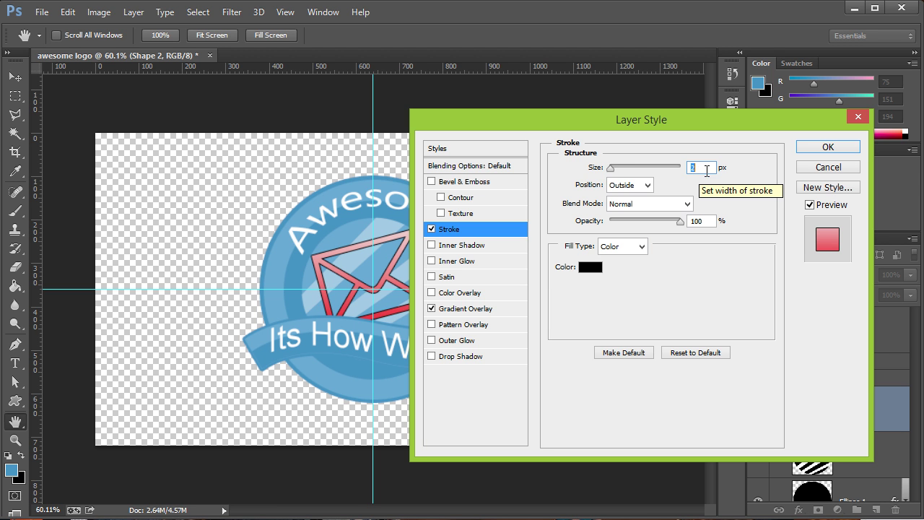
left_click(827, 148)
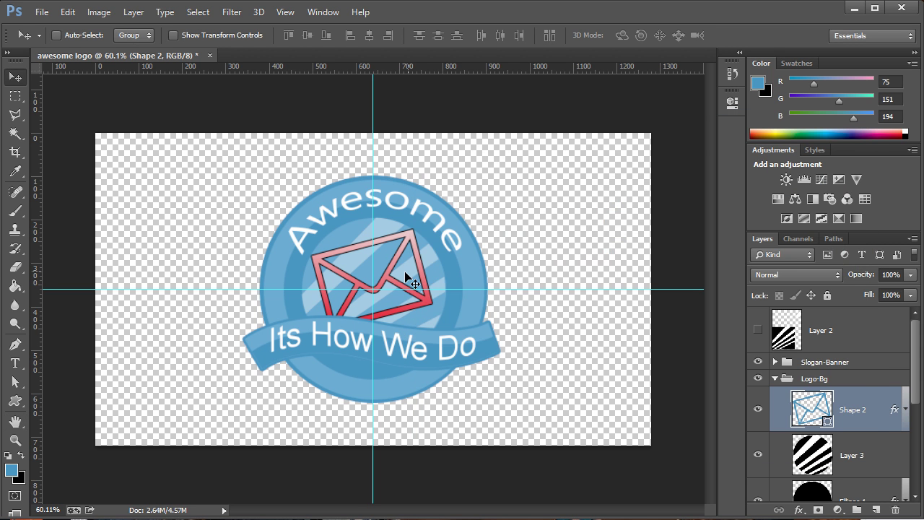
mouse_move(442, 272)
left_mouse_down()
mouse_move(442, 261)
mouse_move(439, 273)
left_mouse_up()
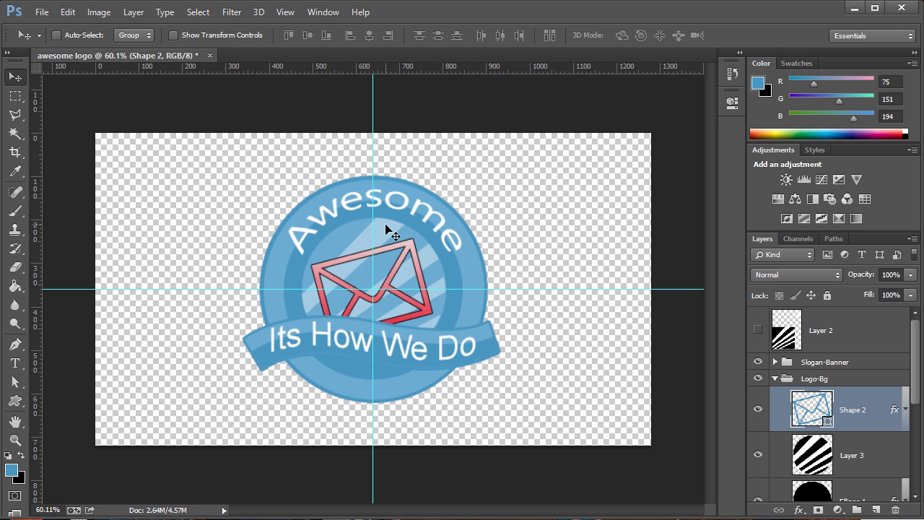
- Delete the Shape 2 envelope layer, collapse the Logo-Bg group and hide the Slogan-Banner group
left_click(896, 510)
key("Return")
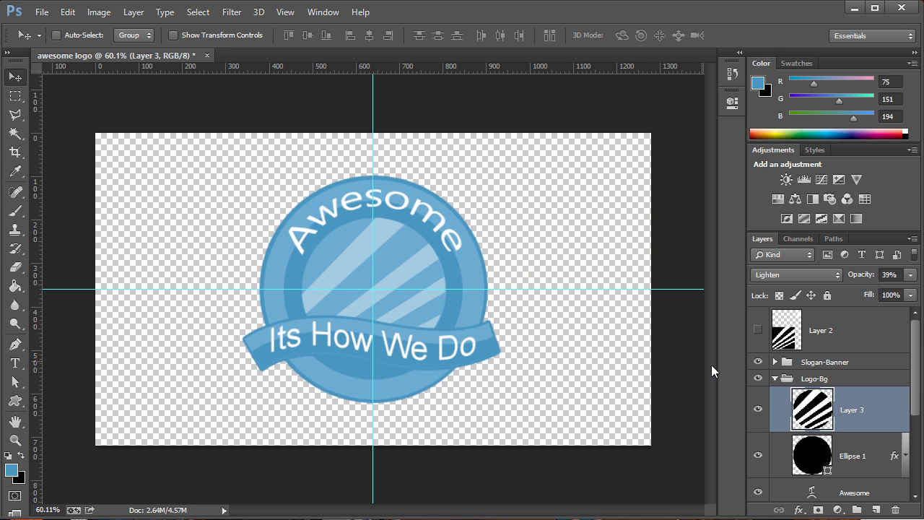
left_click(774, 380)
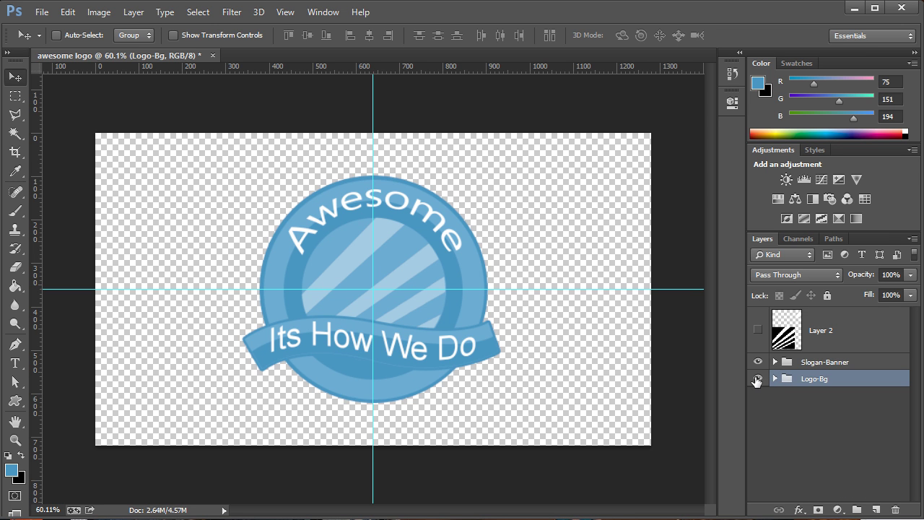
left_click(757, 362)
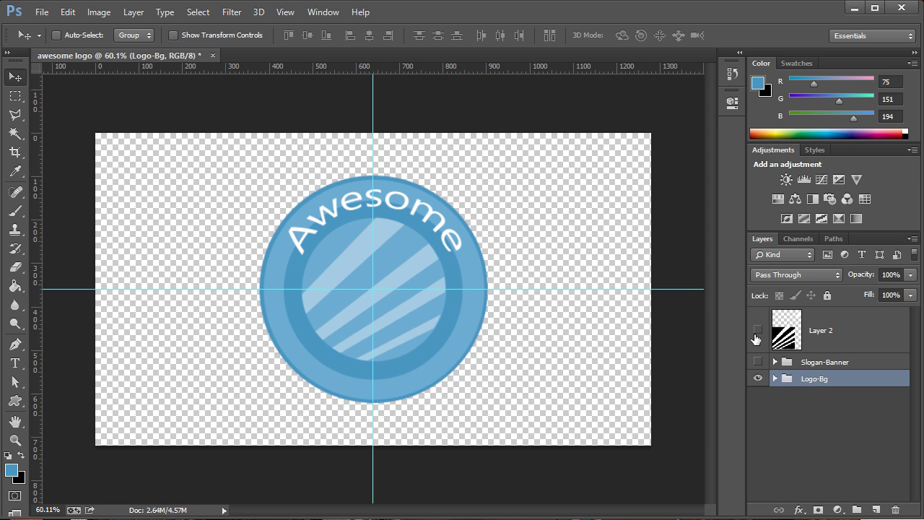
- Create a new group above Layer 2 and add an empty layer inside it
left_click(859, 330)
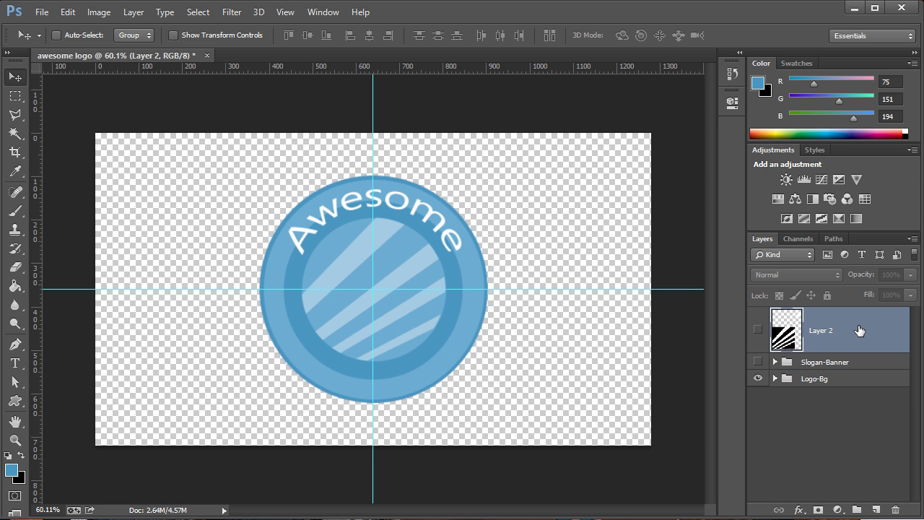
left_click(855, 510)
left_click(875, 510)
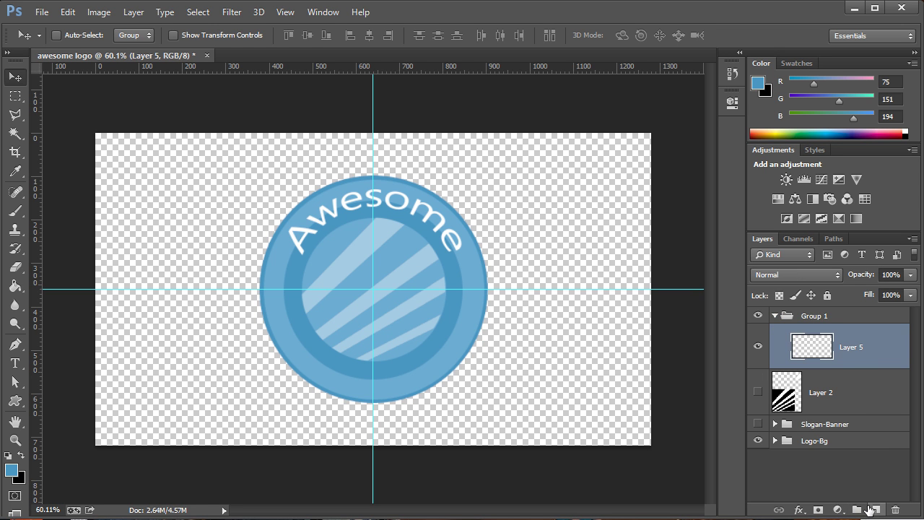
- Draw a closed, curved brush-tip shape about 170 by 83 px with the Pen tool in Shape mode, overlapping the circle's lower edge
left_click(15, 344)
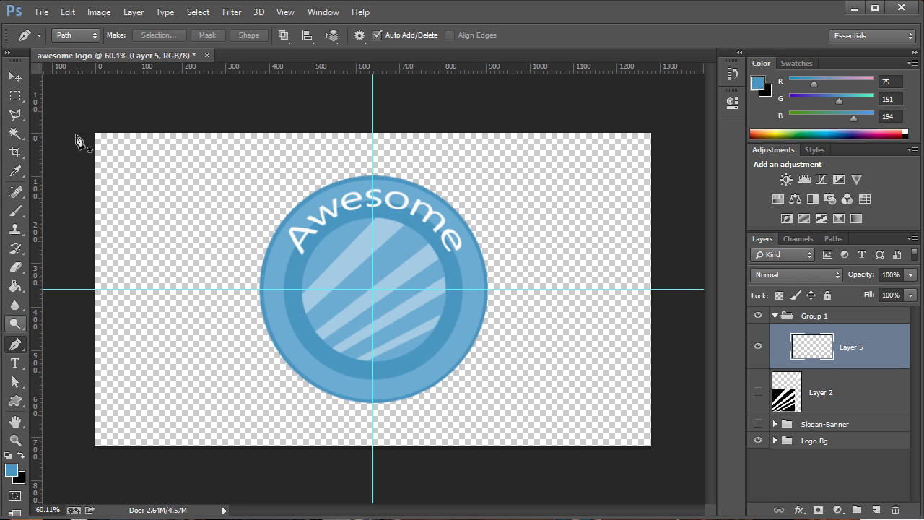
left_click(75, 34)
left_click(73, 50)
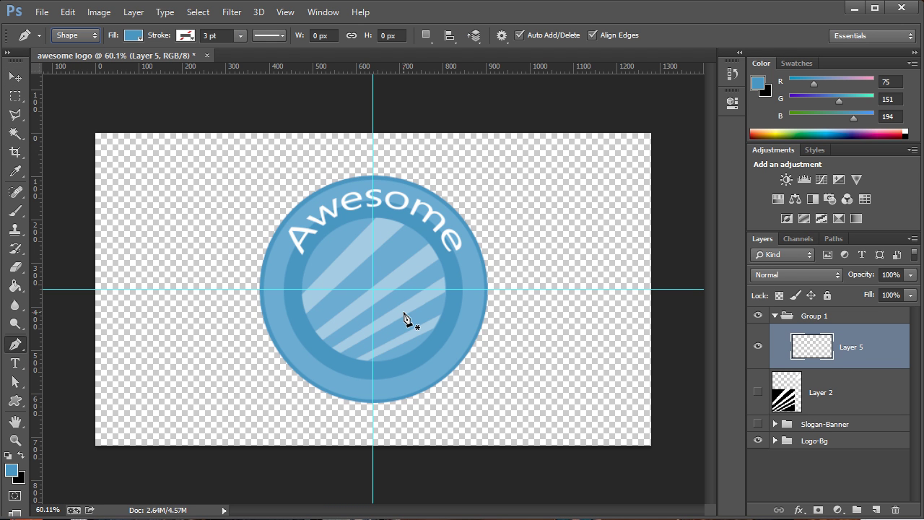
left_click(300, 409)
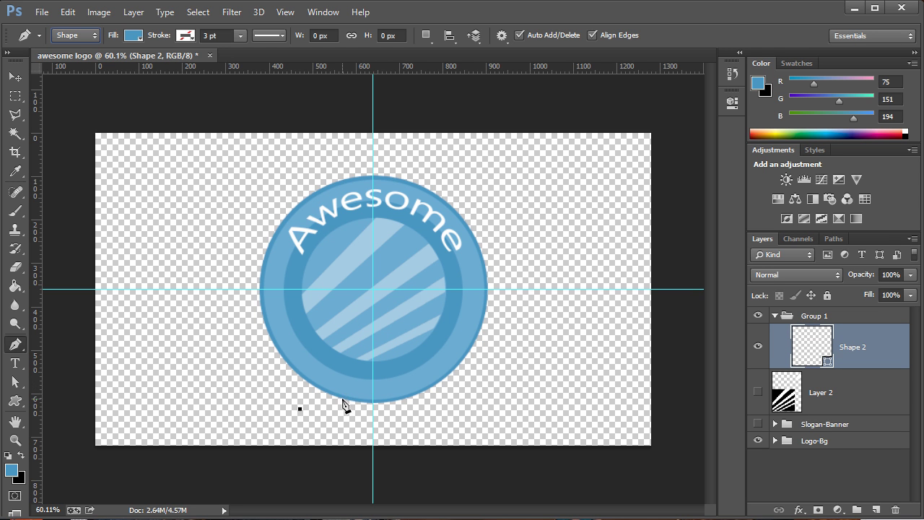
left_click_drag(342, 395, 325, 421)
key("ctrl+z")
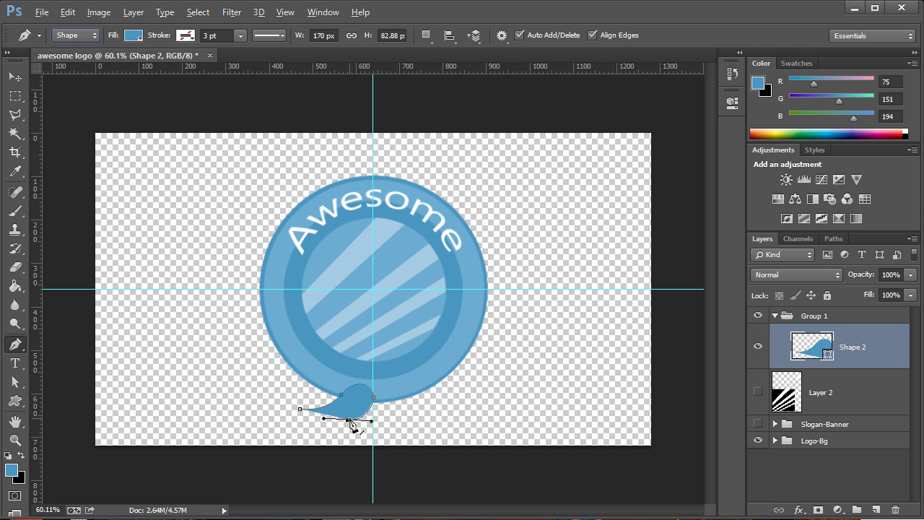
left_click(301, 411)
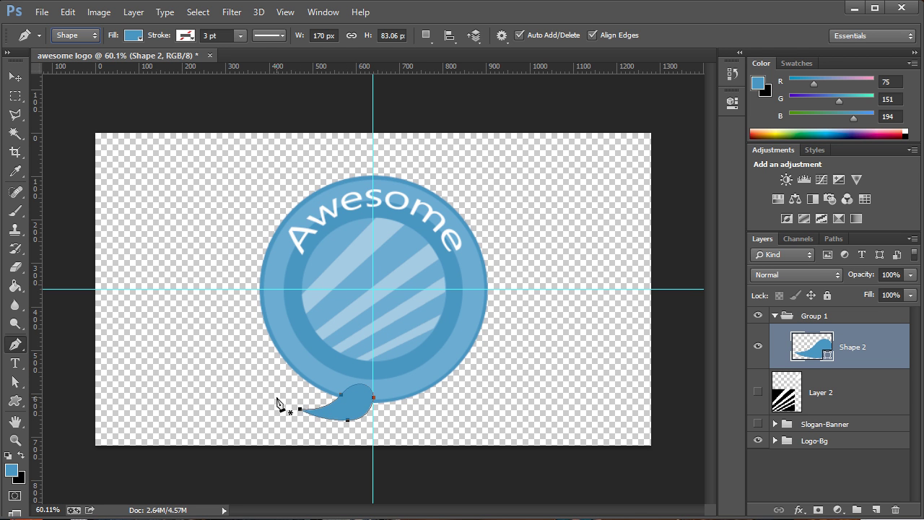
- Change the brush-tip shape's fill to dark green
left_click(134, 37)
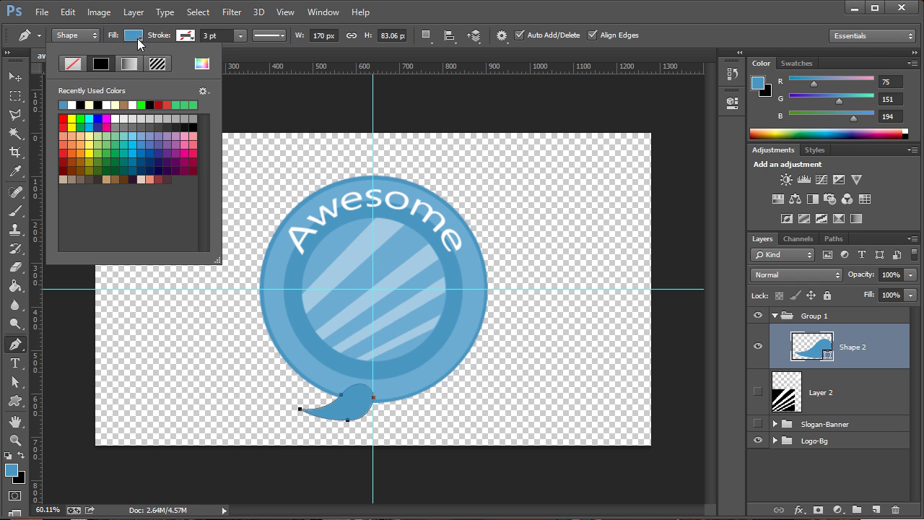
left_click(97, 153)
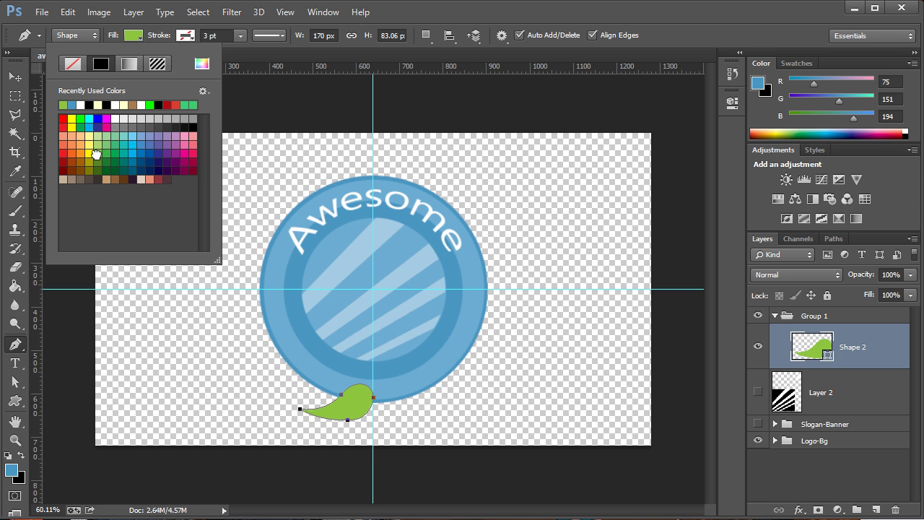
left_click(97, 162)
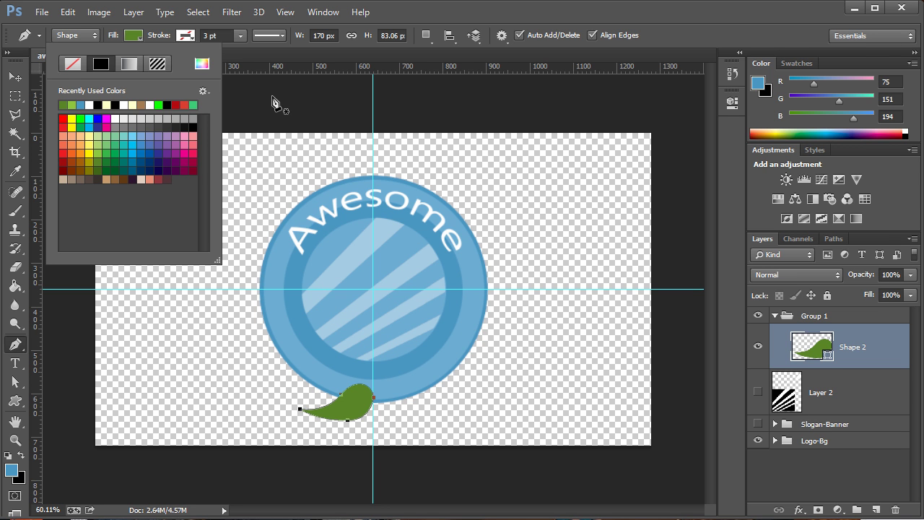
left_click(300, 59)
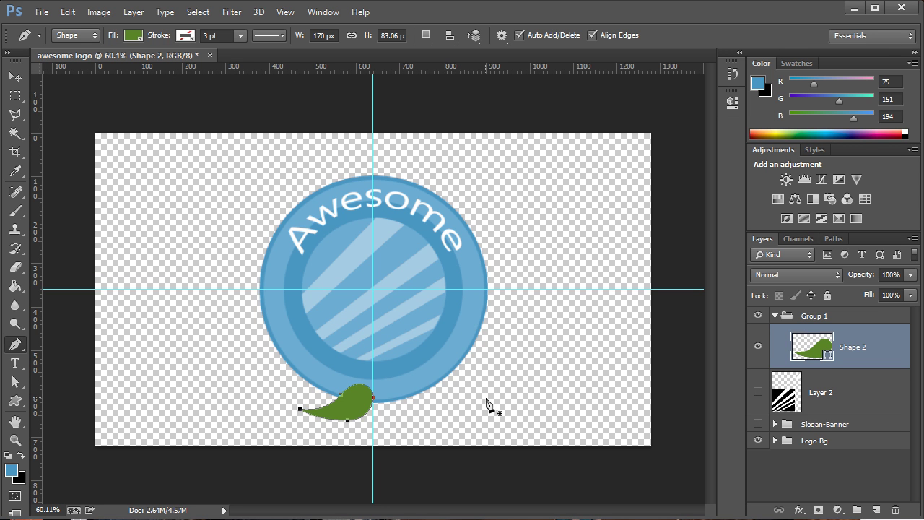
- On a new layer, draw a thin black brush handle about 241 by 183 px with the Pen tool, running diagonally up from the green tip
left_click(876, 510)
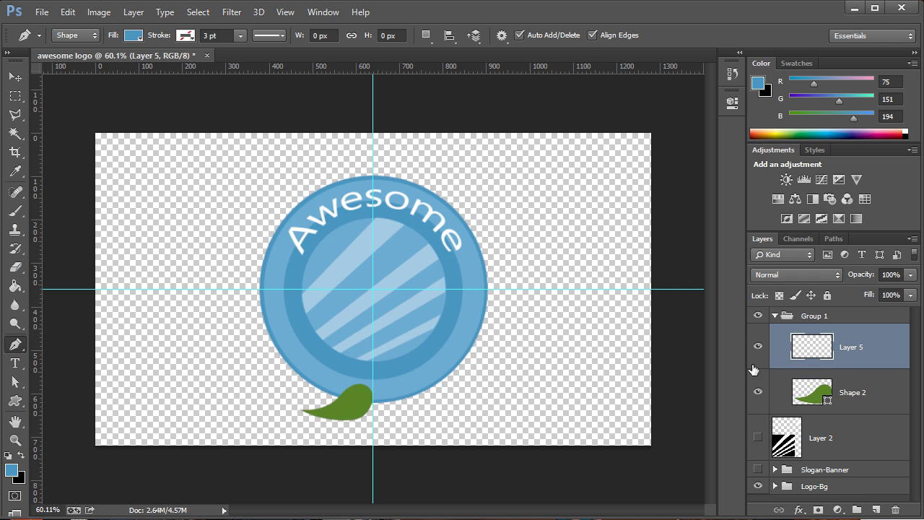
left_click(135, 36)
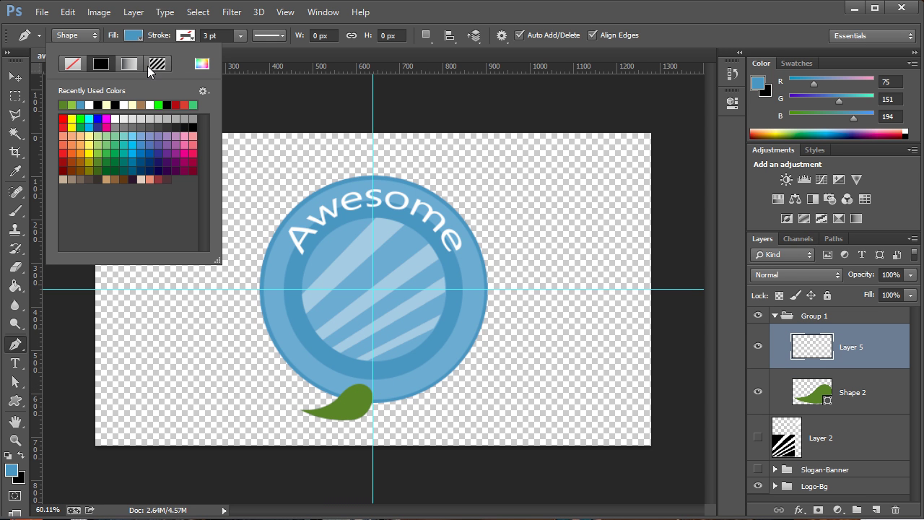
left_click(116, 104)
left_click(418, 15)
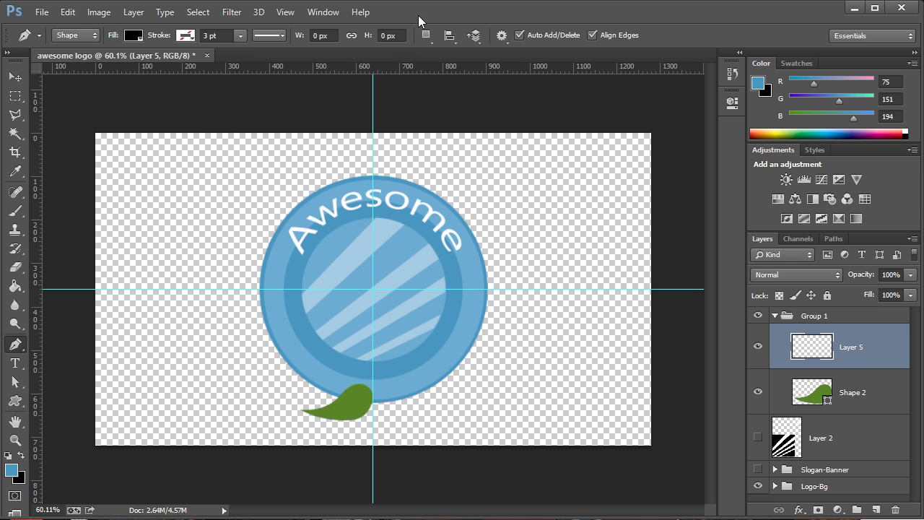
left_click(365, 390)
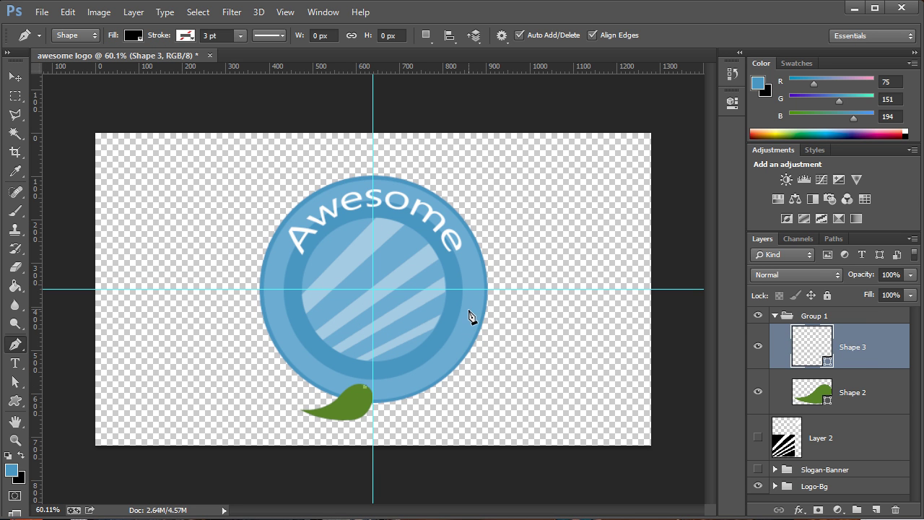
left_click(467, 317)
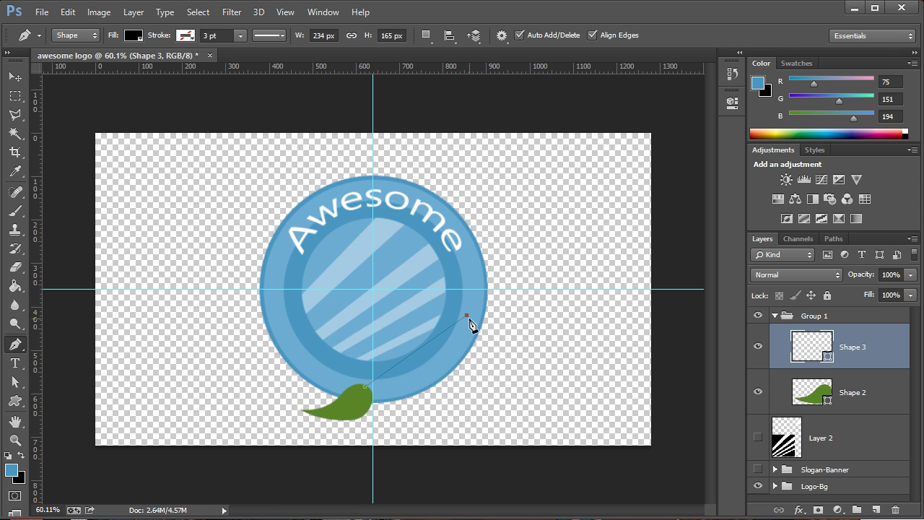
left_click(370, 395)
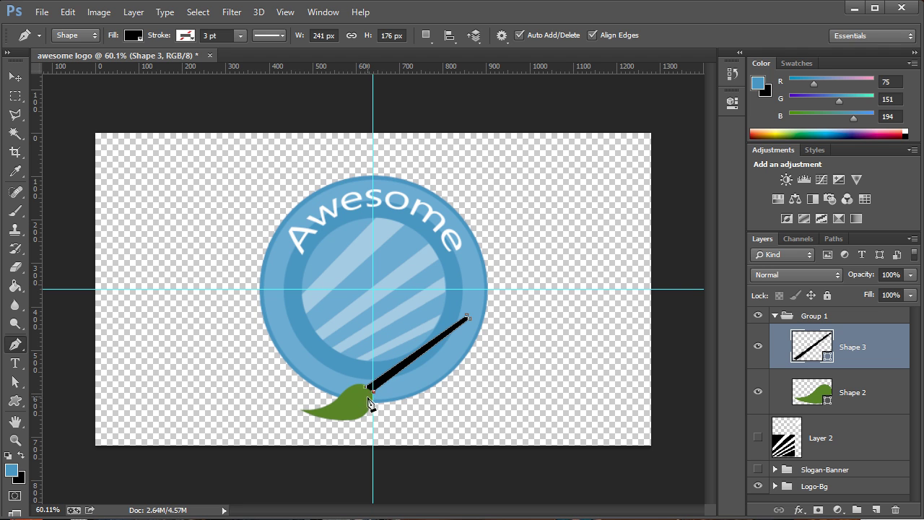
key("ctrl+z")
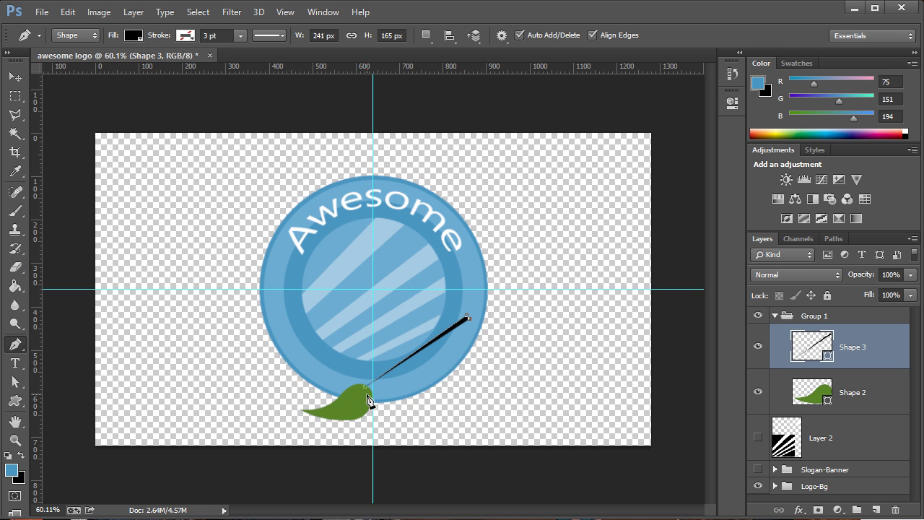
left_click(367, 396)
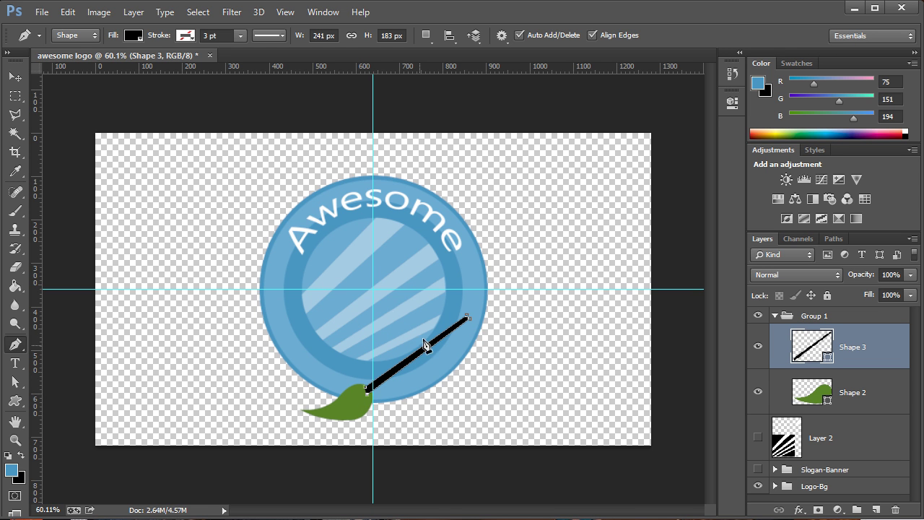
- Raise the handle's upper end to the horizontal guide by repositioning its anchor points
right_click(22, 350)
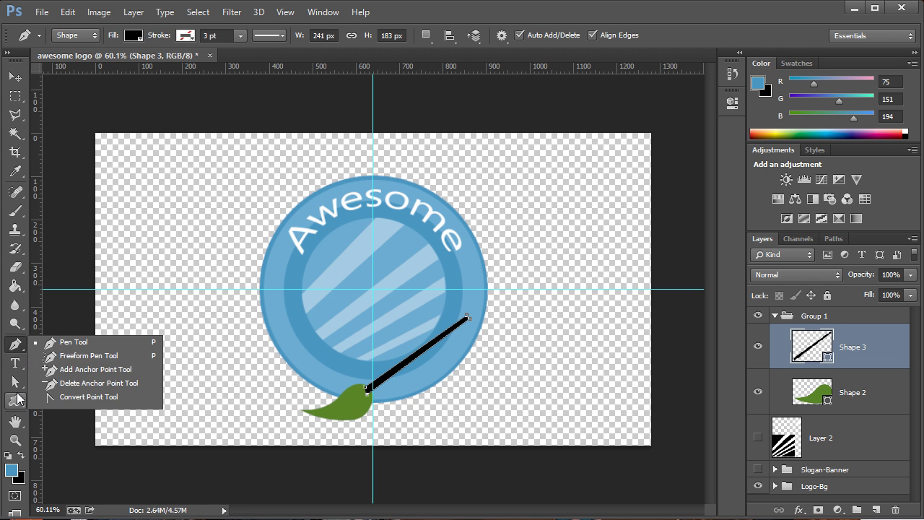
left_click(16, 383)
left_click(462, 320)
left_click_drag(471, 324, 468, 299)
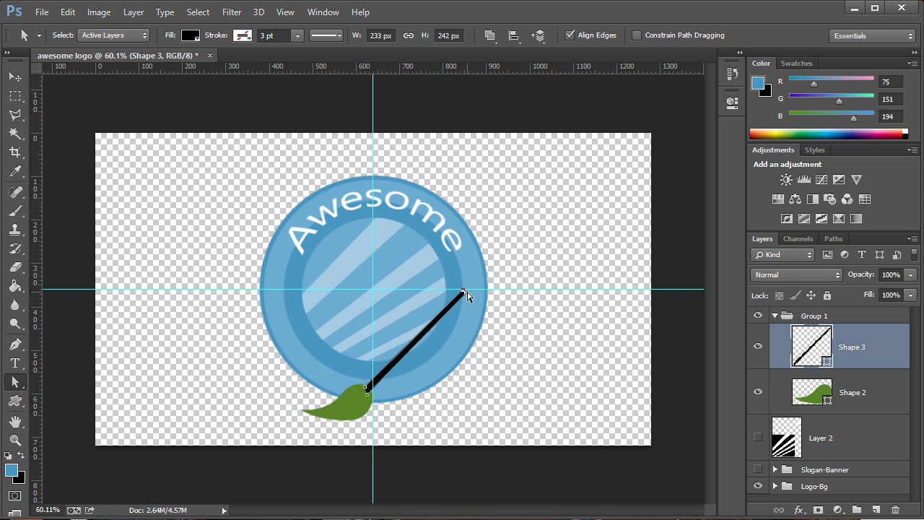
- Taper the handle by moving its end anchor points, narrowing the upper tip and widening the base where it meets the green shape
scroll(466, 296, "up", 8, "alt")
scroll(456, 306, "up", 3, "alt")
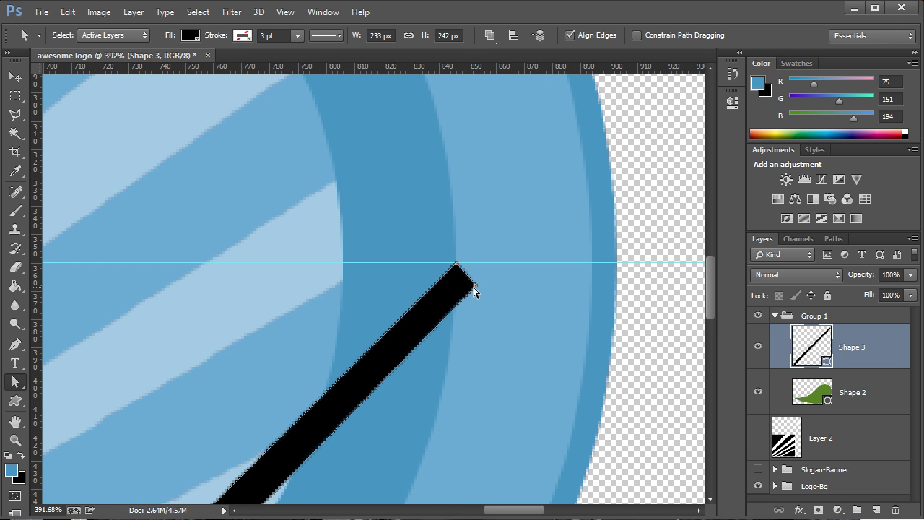
left_click_drag(473, 287, 468, 274)
left_click_drag(315, 414, 515, 227)
left_click_drag(320, 398, 338, 387)
left_click_drag(305, 351, 303, 356)
scroll(321, 348, "down", 3)
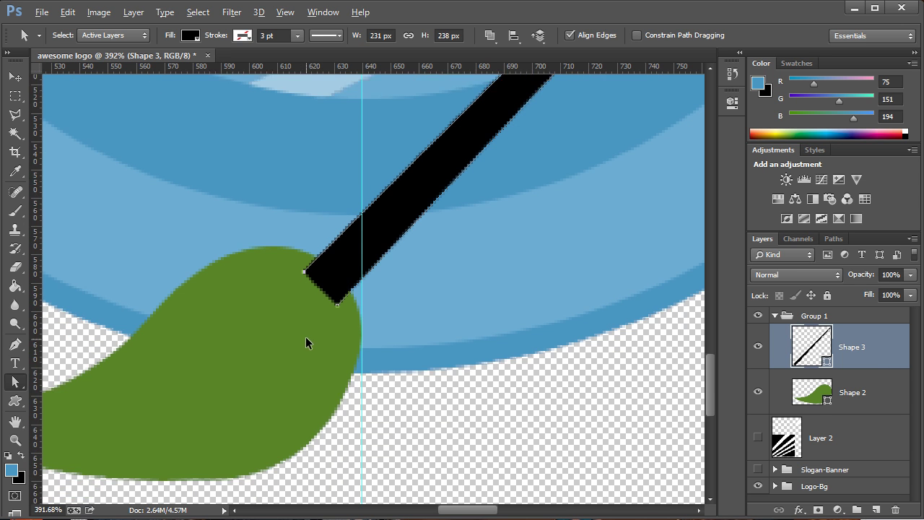
scroll(436, 248, "down", 5)
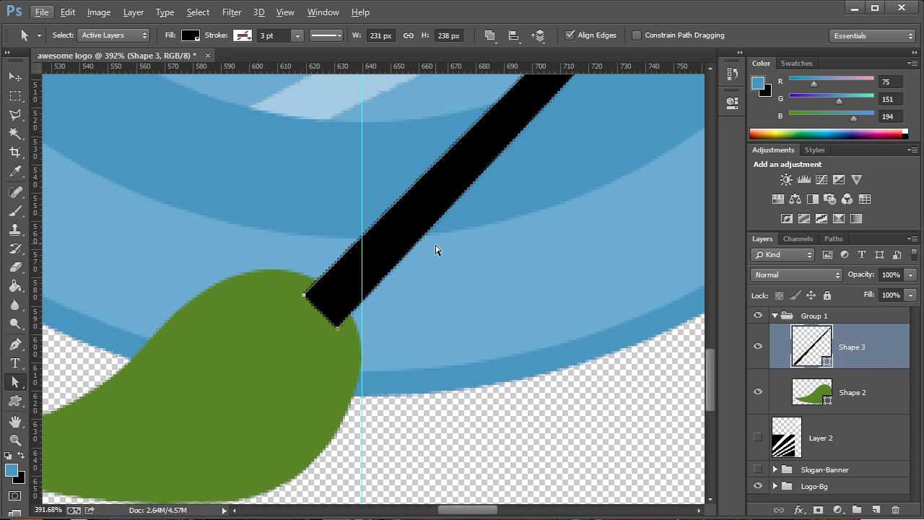
scroll(433, 260, "down", 1)
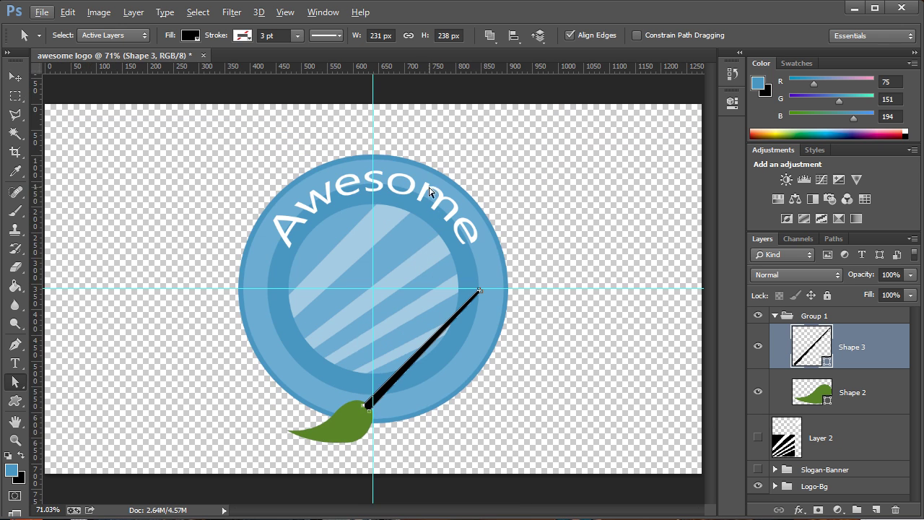
scroll(361, 442, "up", 1)
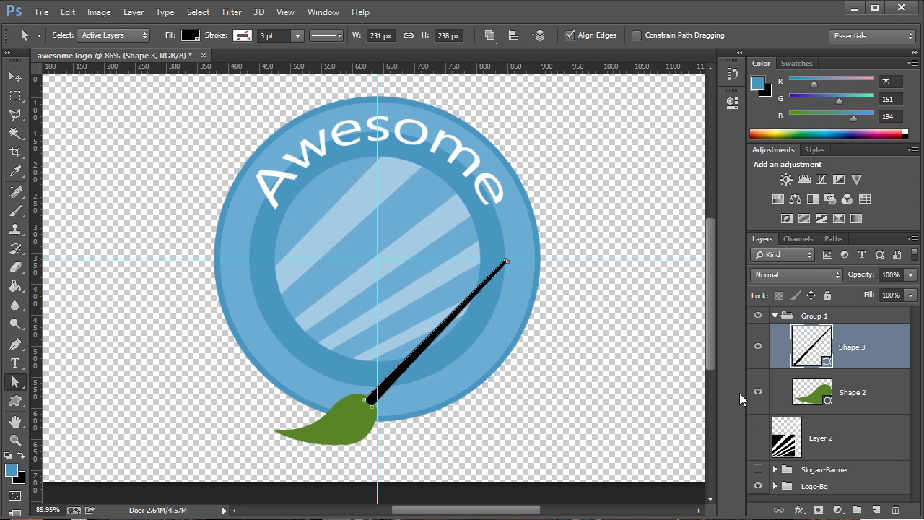
- Add a black-to-white Gradient Overlay to the Shape 3 handle with a 130° angle and the Reflected style
double_click(845, 361)
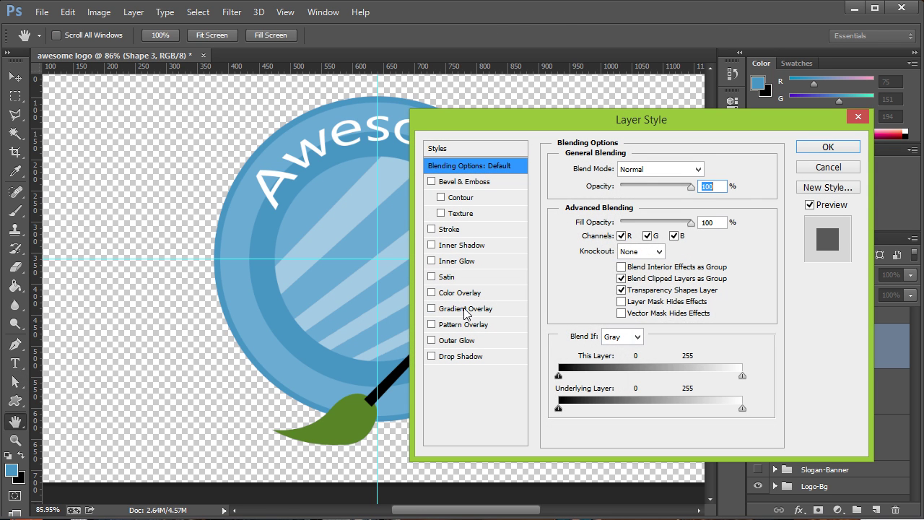
left_click(461, 308)
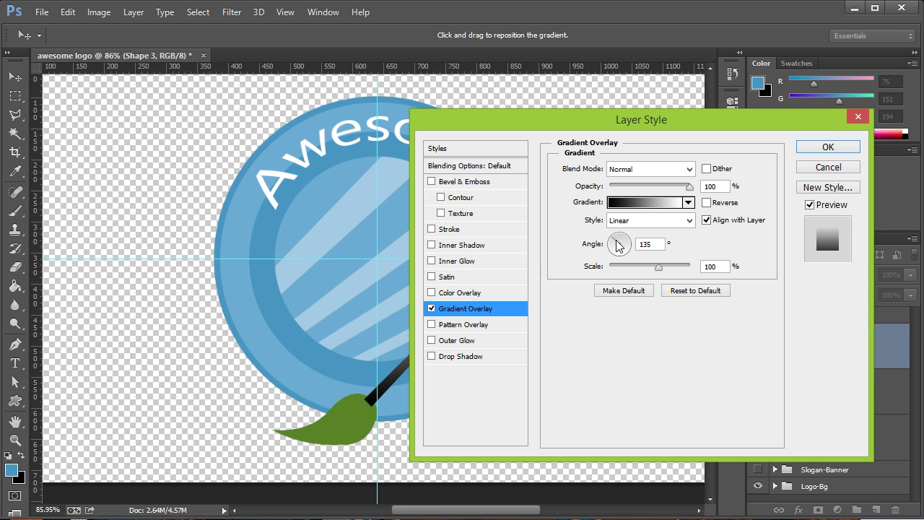
left_click_drag(616, 241, 616, 242)
left_click_drag(605, 121, 757, 120)
left_click(836, 203)
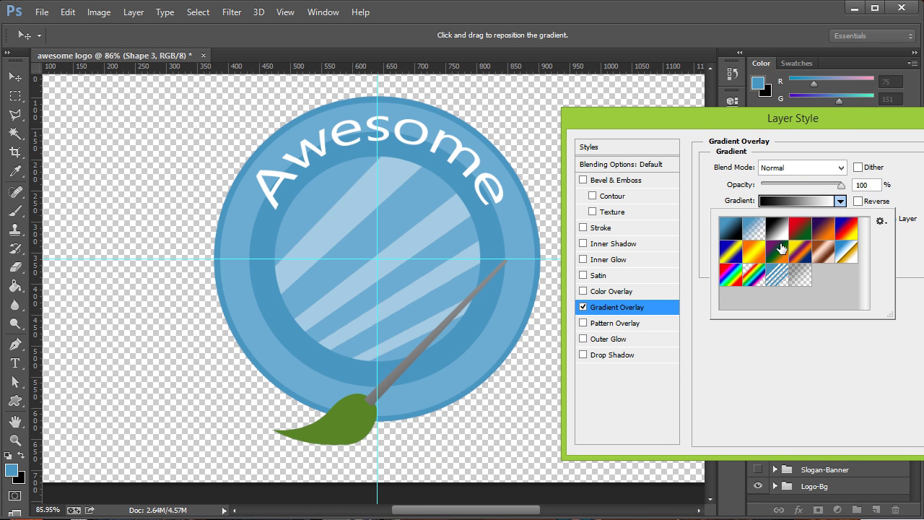
left_click(916, 293)
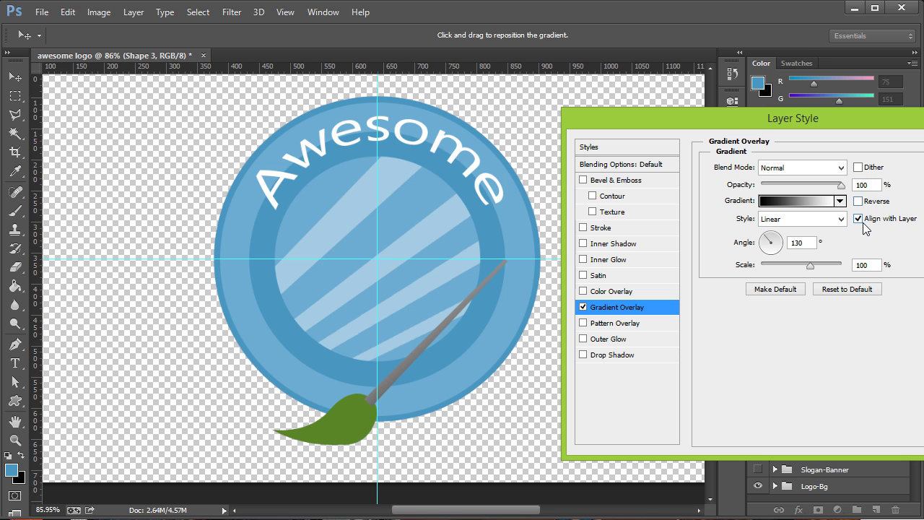
left_click(840, 219)
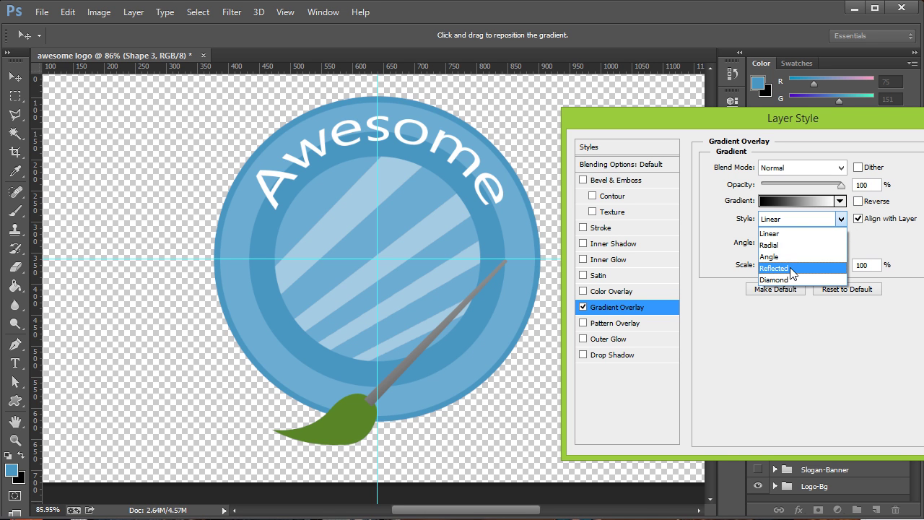
left_click(774, 268)
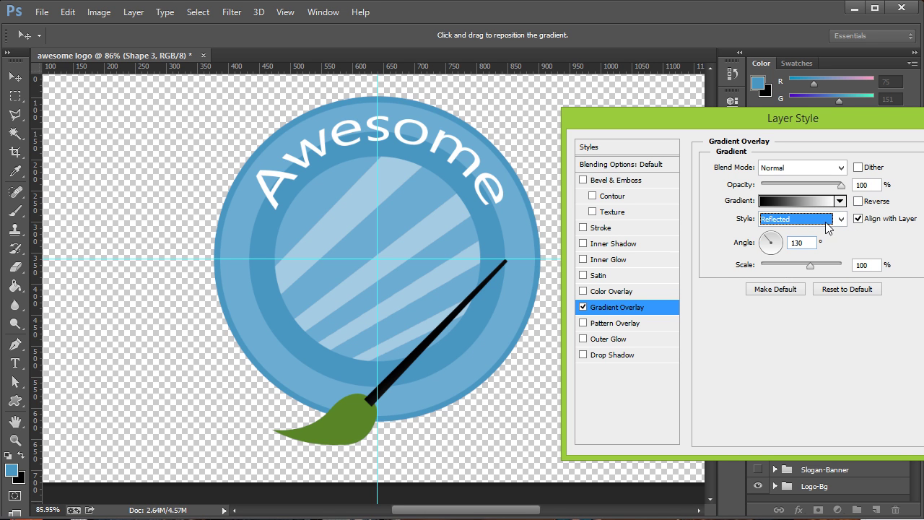
left_click(770, 237)
mouse_move(771, 242)
left_mouse_down()
mouse_move(784, 249)
mouse_move(782, 267)
mouse_move(780, 253)
mouse_move(811, 270)
mouse_move(906, 281)
left_mouse_up()
left_click(831, 222)
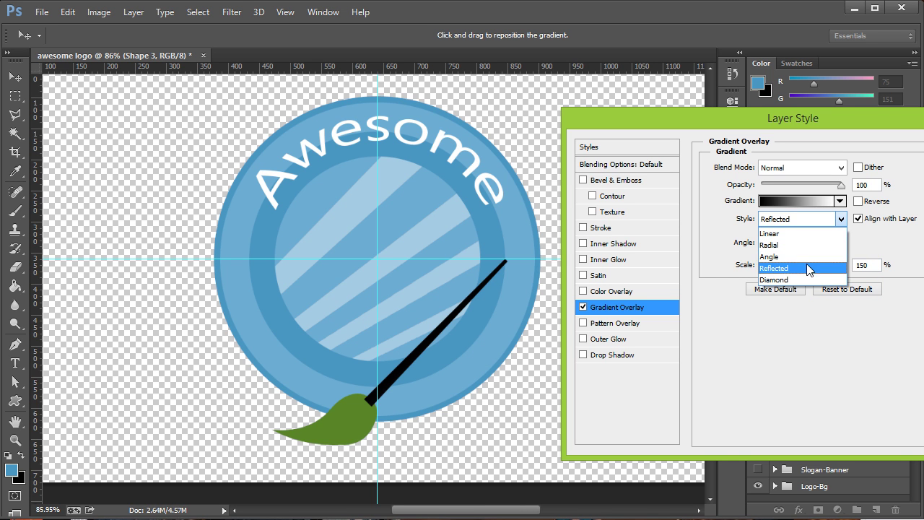
left_click(779, 233)
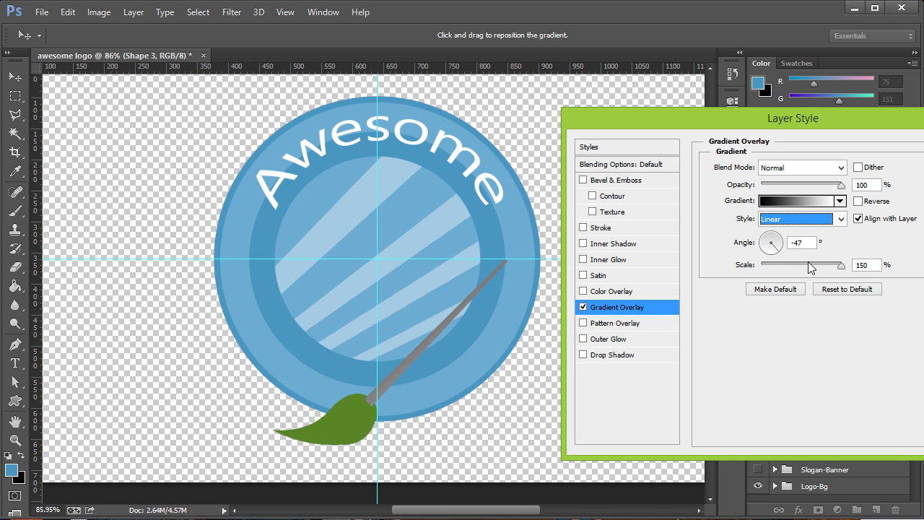
mouse_move(840, 267)
left_mouse_down()
mouse_move(803, 274)
mouse_move(841, 265)
left_mouse_up()
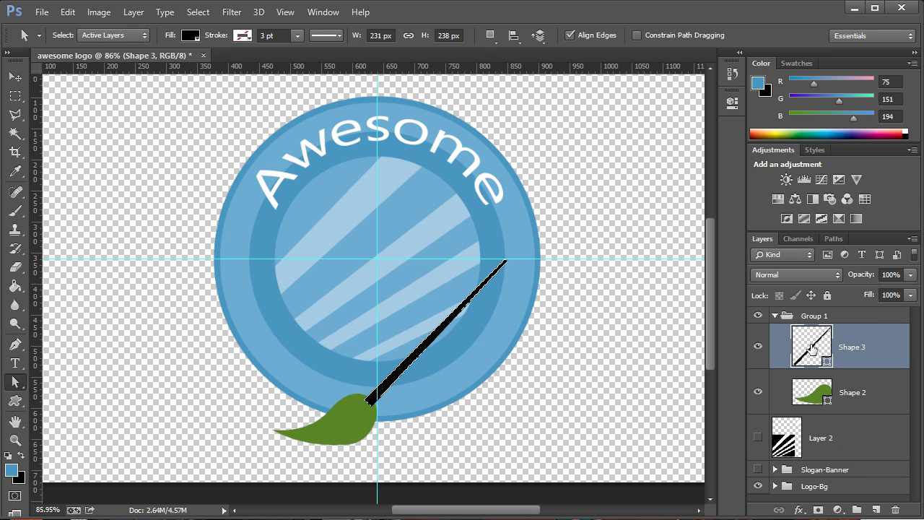
- On a new layer, shade the brush handle diagonally with a white-to-transparent linear gradient and set the layer's opacity to 51%
left_click_drag(14, 286, 72, 283)
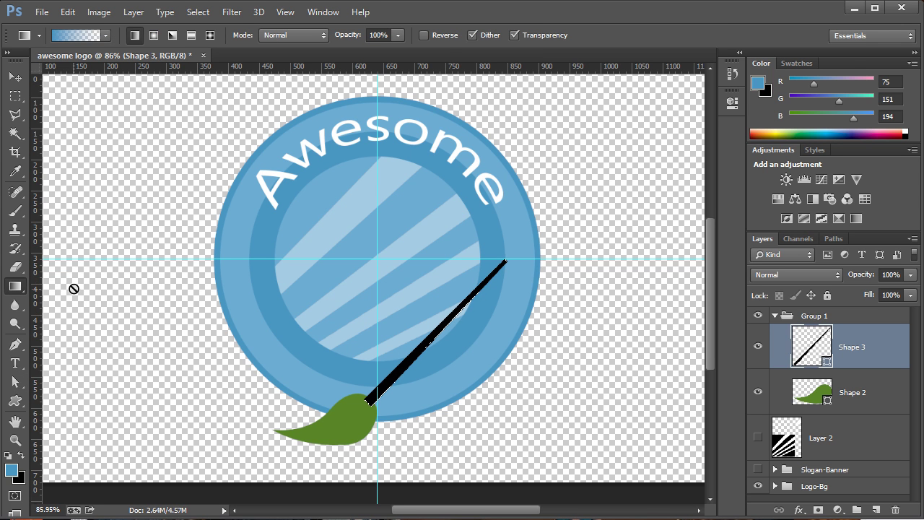
key("d")
key("x")
key("x")
key("alt")
key("x")
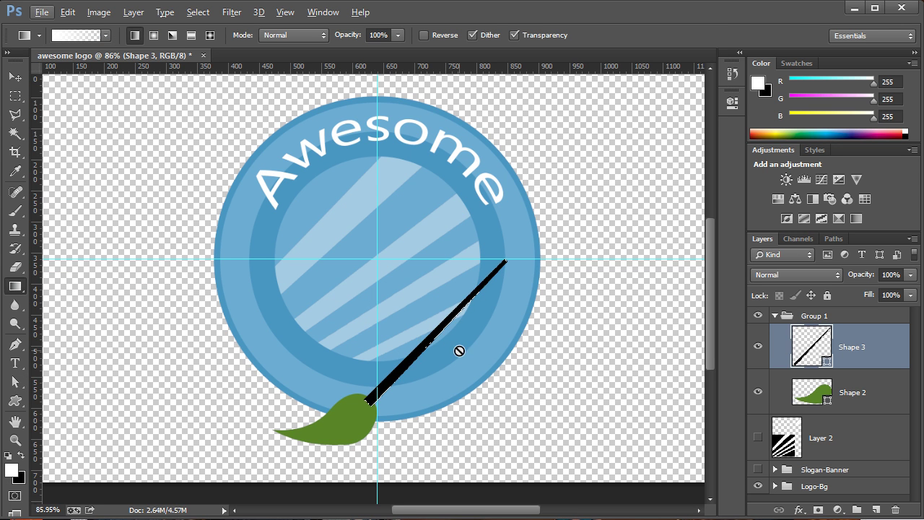
scroll(401, 328, "up", 2)
scroll(423, 404, "up", 3)
scroll(426, 419, "up", 3)
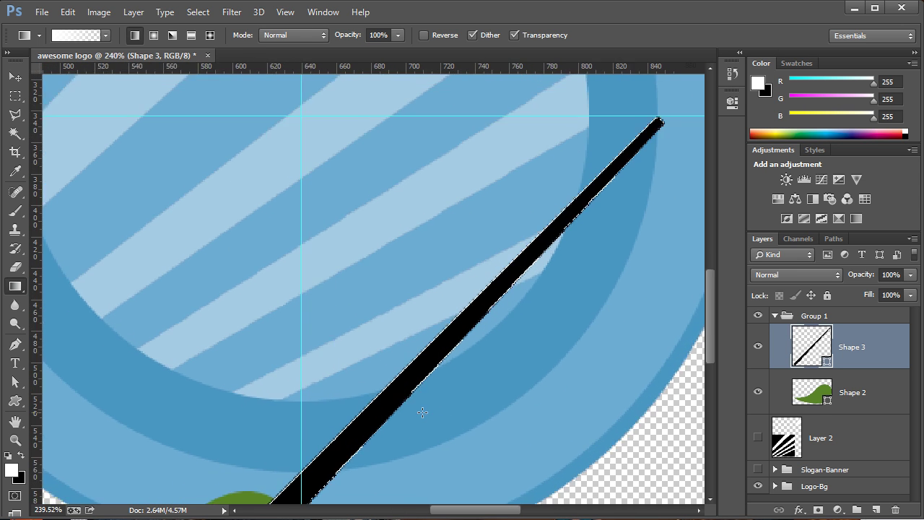
left_click(876, 509)
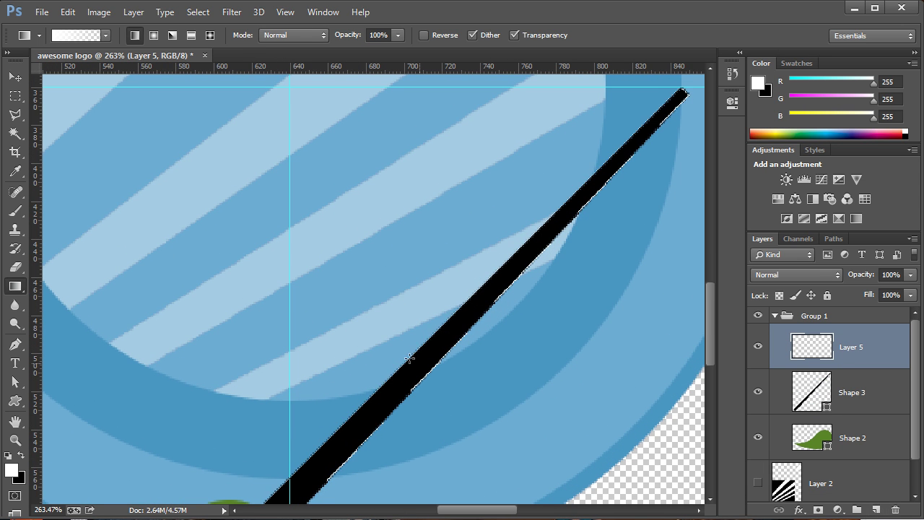
mouse_move(290, 304)
left_mouse_down()
mouse_move(359, 370)
mouse_move(455, 425)
mouse_move(434, 440)
left_mouse_up()
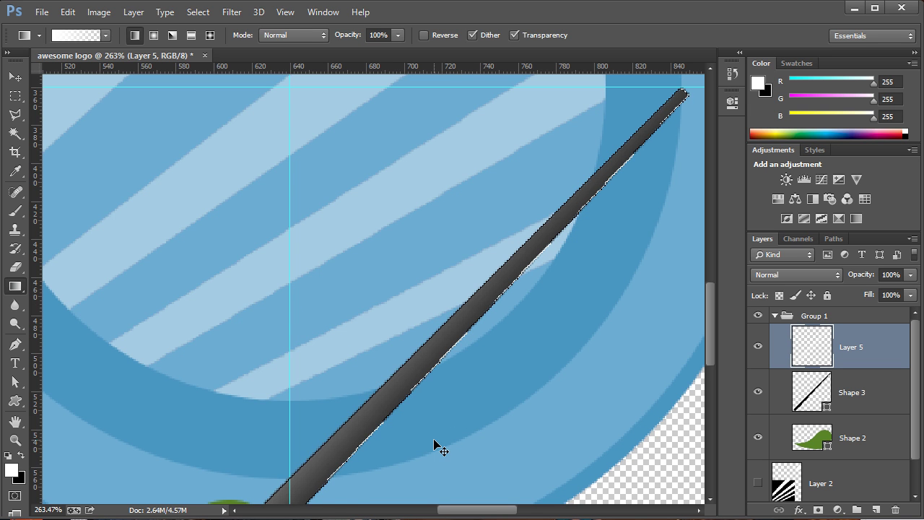
left_click(909, 275)
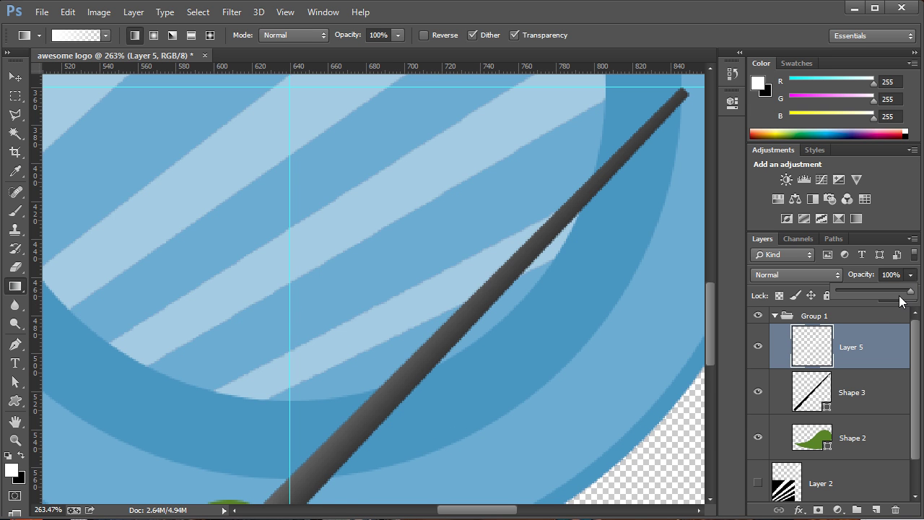
left_click_drag(881, 295, 868, 299)
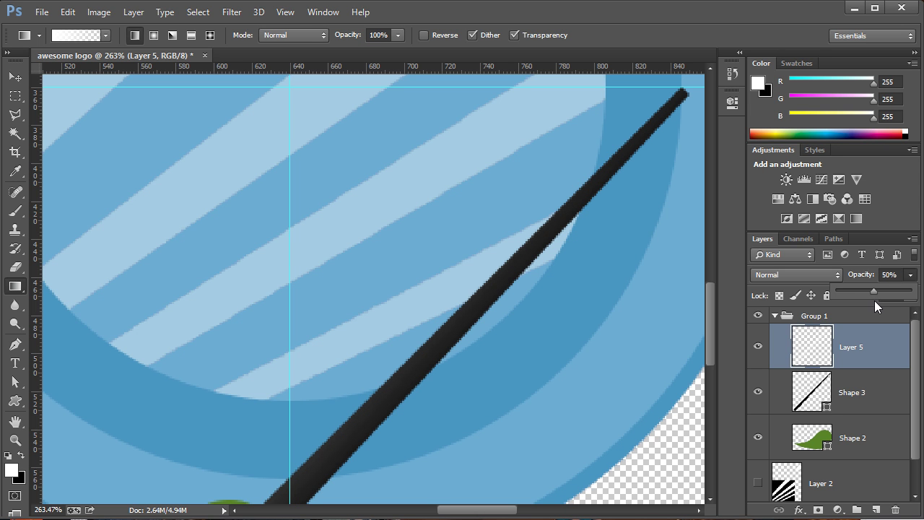
- Merge the shading layer with Shape 3 and place the merged handle layer beneath the green Shape 2
left_click(891, 403, "shift")
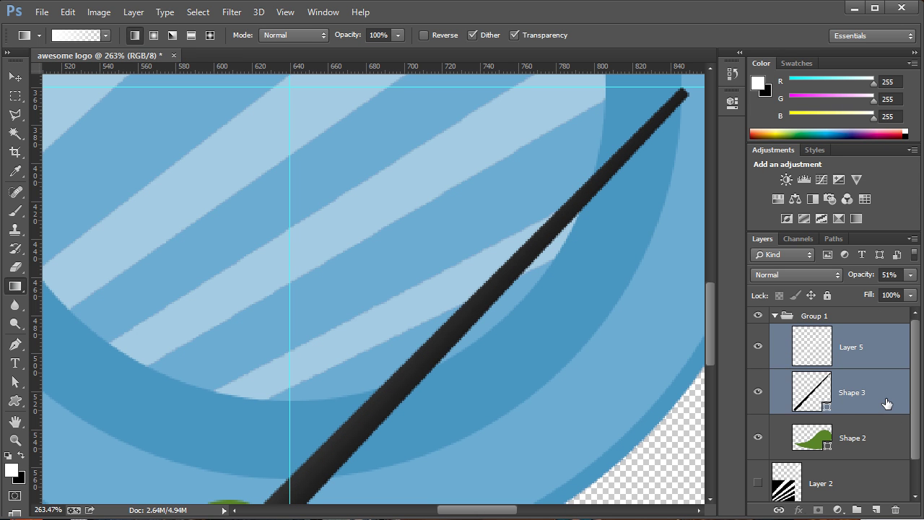
key("ctrl+e")
scroll(412, 355, "down", 5)
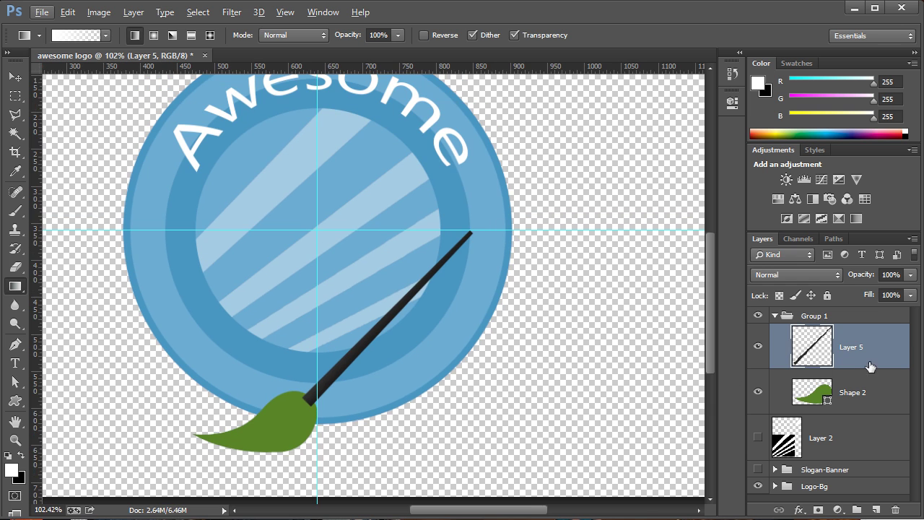
mouse_move(870, 366)
left_mouse_down()
mouse_move(889, 393)
mouse_move(884, 411)
left_mouse_up()
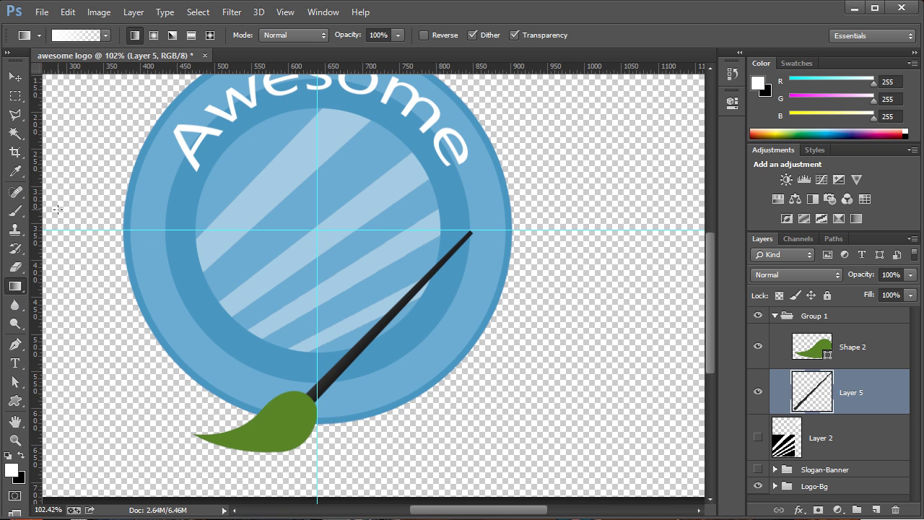
- Duplicate the green Shape 2 layer, scale the copy down and position it inside the lower part of the brush tip
left_click(881, 366)
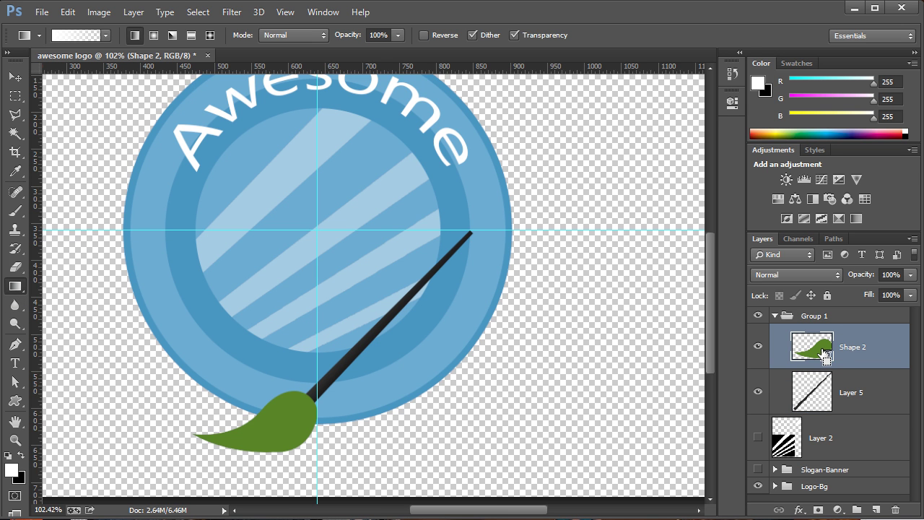
left_click_drag(871, 349, 876, 510)
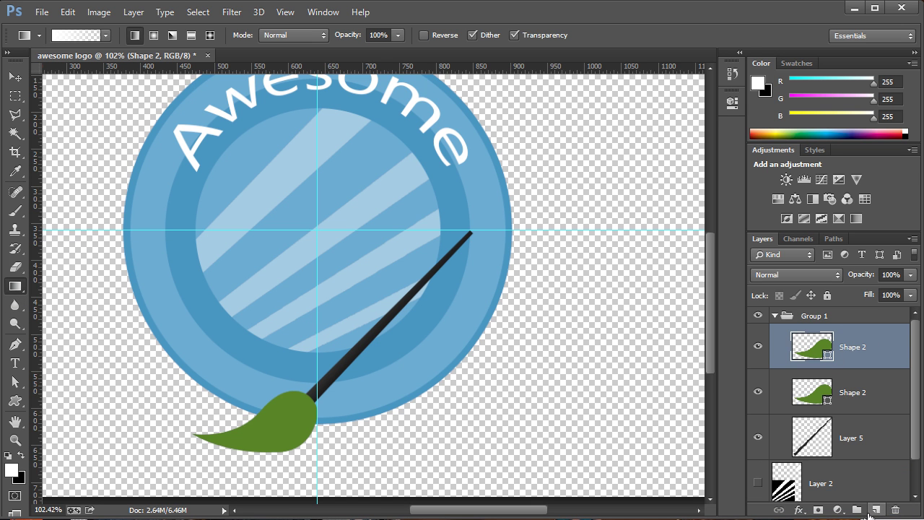
key("ctrl+t")
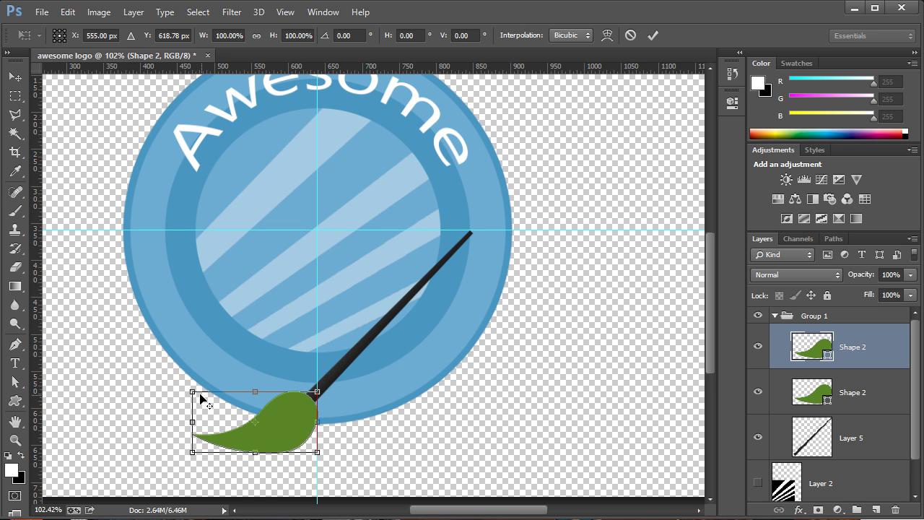
mouse_move(190, 390)
left_mouse_down()
mouse_move(219, 405)
mouse_move(220, 434)
left_mouse_up()
left_click_drag(288, 408, 319, 421)
key("Return")
key("v")
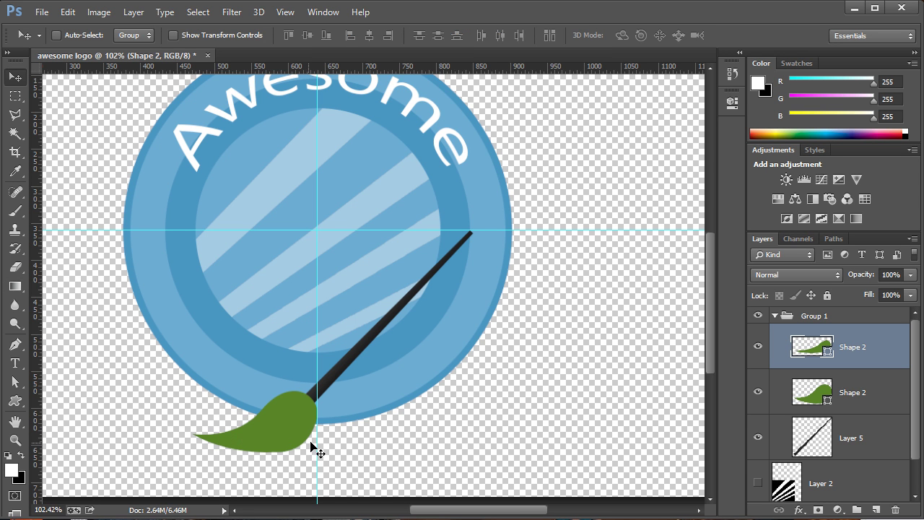
- Add a Color Overlay in lighter green #72a439 to the smaller Shape 2 copy
double_click(876, 356)
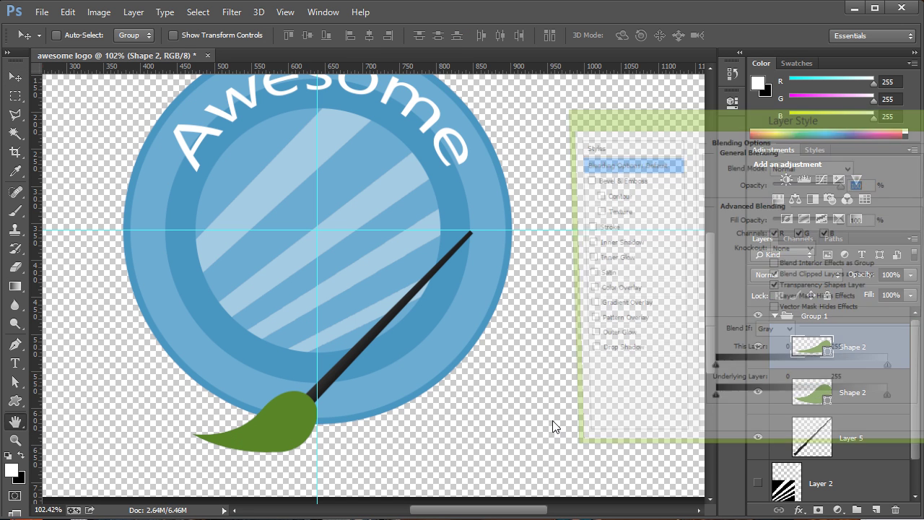
left_click(614, 291)
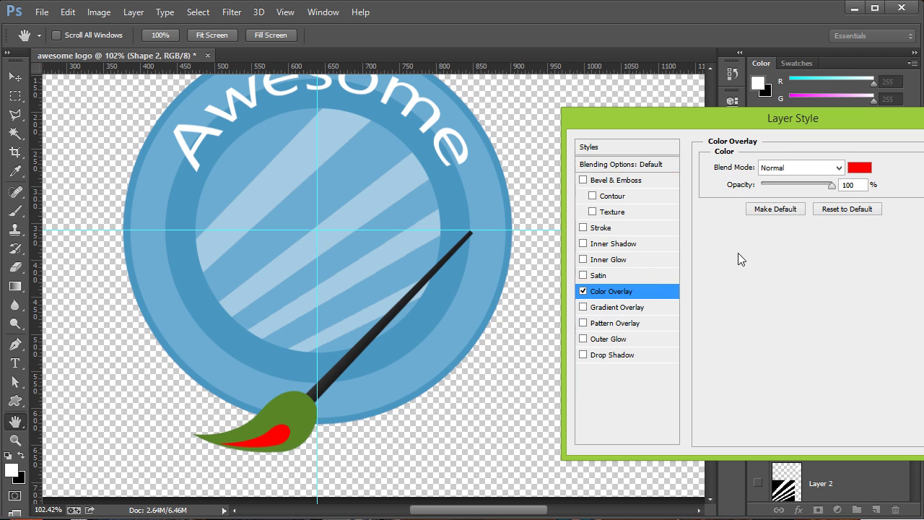
left_click(860, 168)
left_click(296, 401)
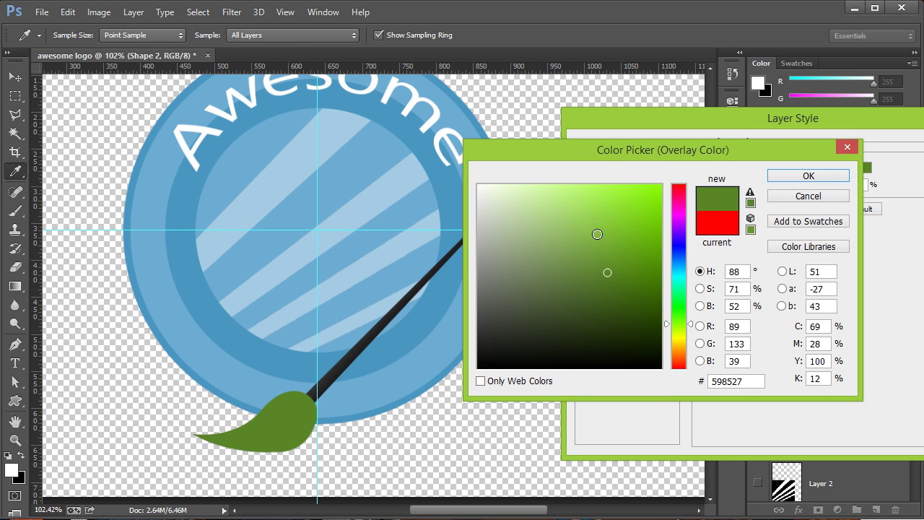
left_click(597, 250)
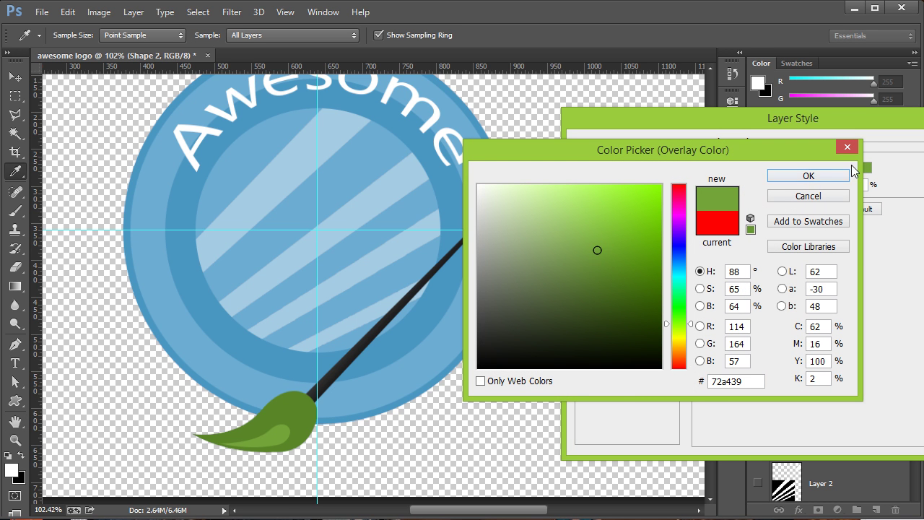
left_click(809, 177)
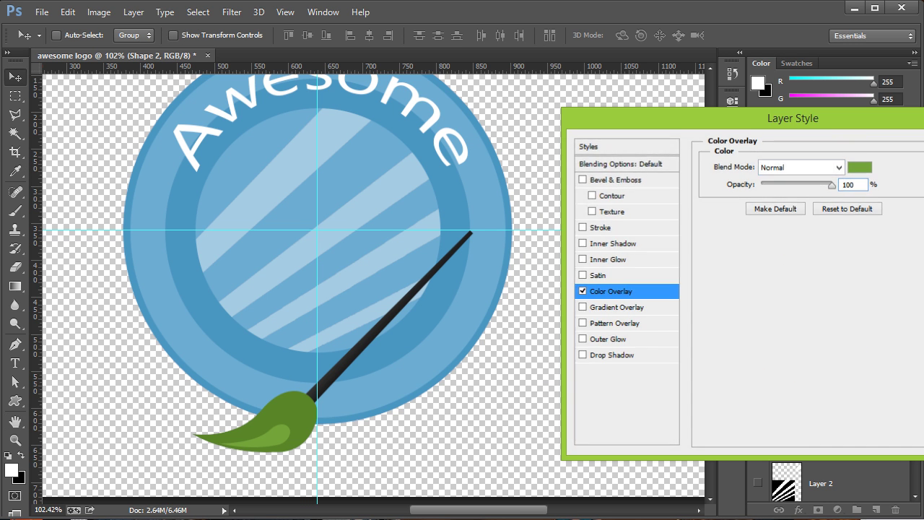
key("Return")
- Duplicate the full-size Shape 2 layer and delete the pointed tip's anchor point from the copy
left_click(882, 393)
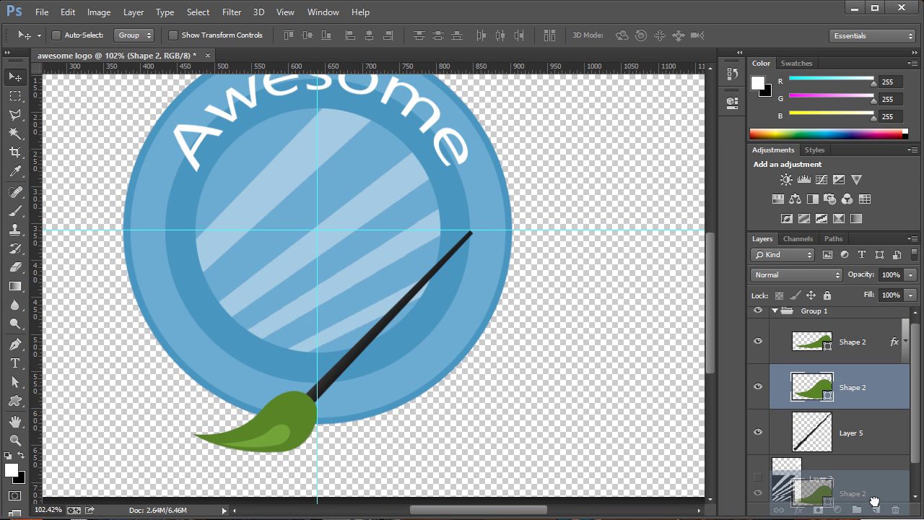
key("ctrl+j")
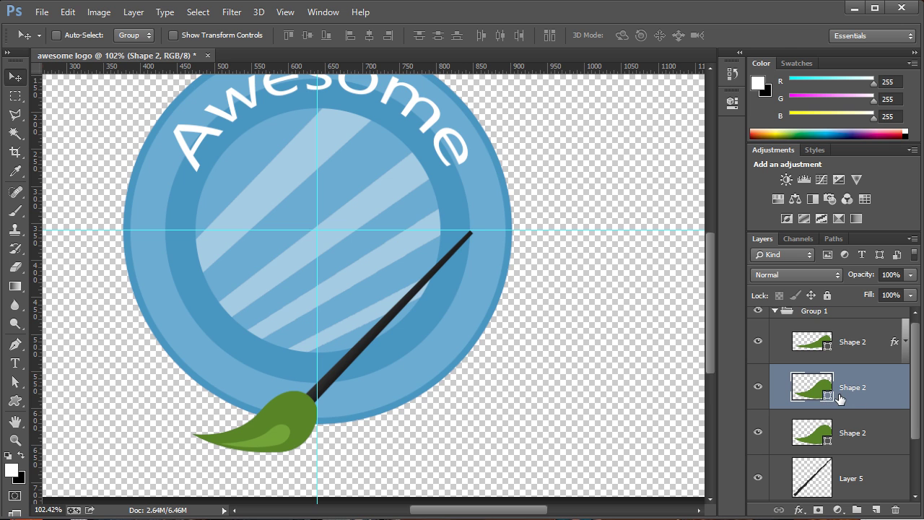
left_click(17, 384)
left_click_drag(173, 418, 224, 480)
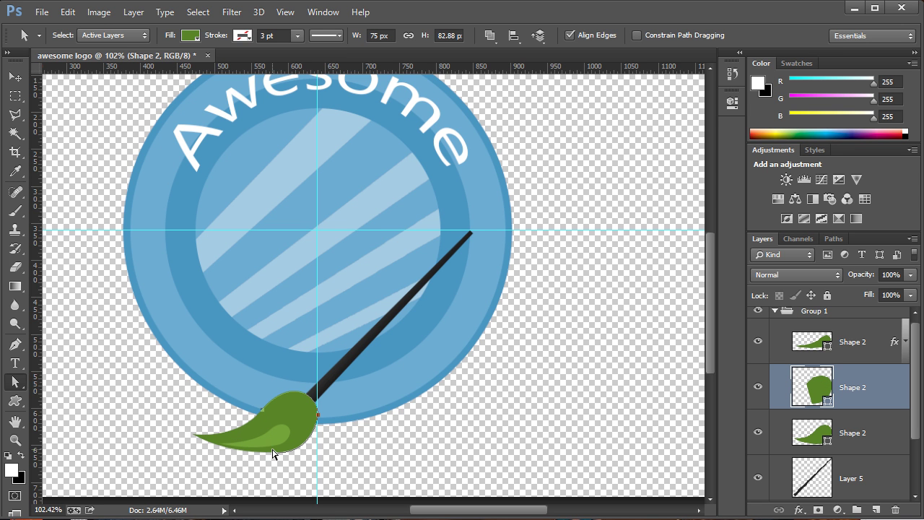
- Close the copy's open path with a curved inner edge across the brush tip using the Pen tool
key("p")
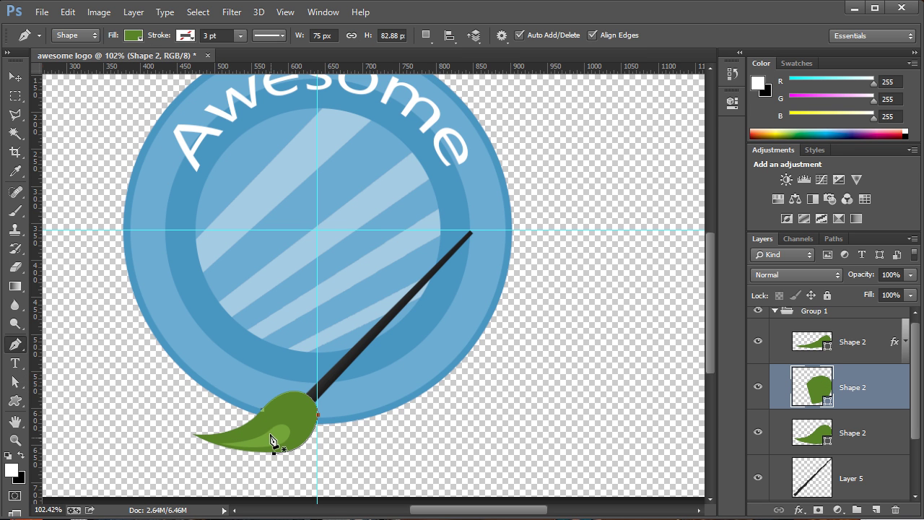
left_click(263, 412, "ctrl")
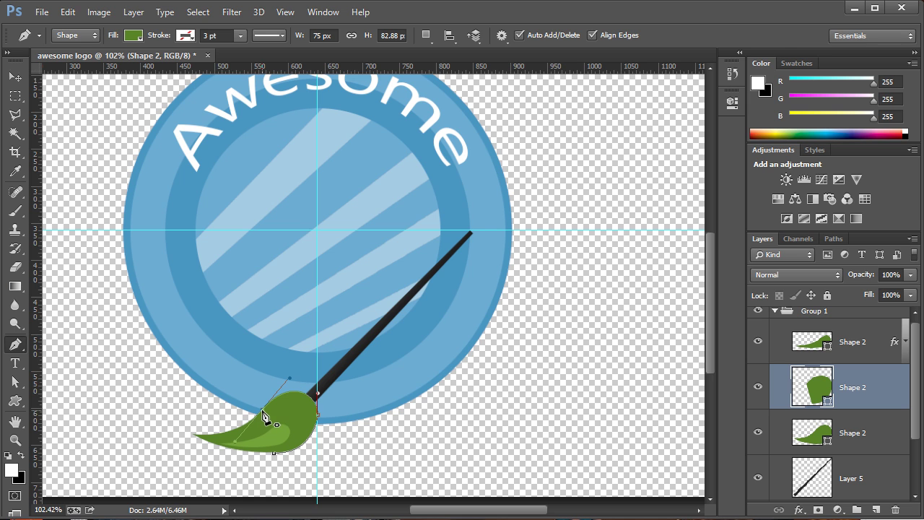
left_click(274, 453)
scroll(221, 491, "down", 2)
left_click_drag(239, 459, 261, 464)
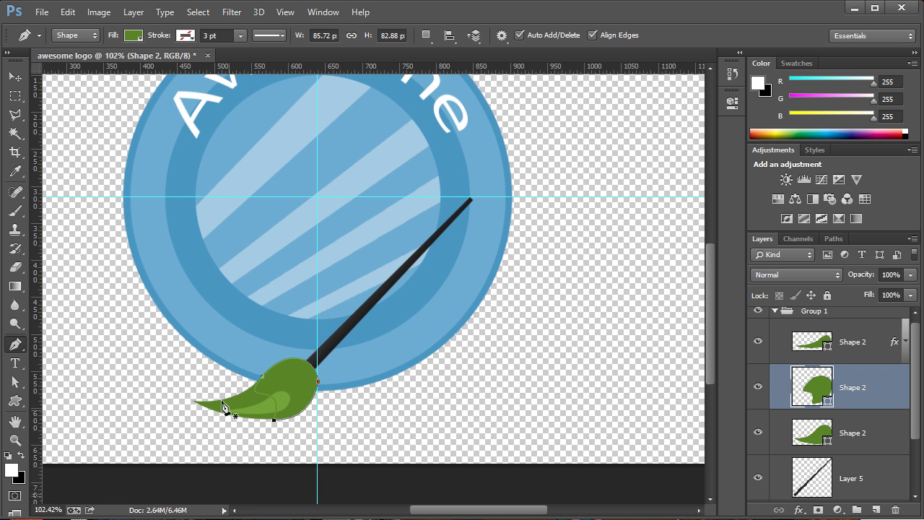
left_click(16, 384)
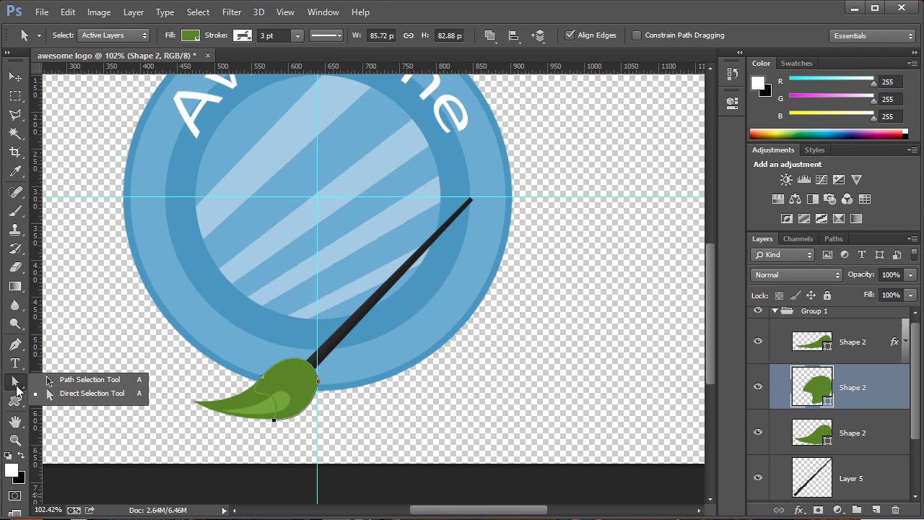
left_click(264, 395)
left_click_drag(251, 363, 281, 443)
key("Right")
key("Right")
key("Right")
key("Right")
key("Right")
key("Right")
key("Right")
key("Right")
key("Right")
key("Right")
key("Right")
key("Right")
key("Right")
key("Left")
key("Left")
key("Left")
key("Left")
key("Left")
key("Left")
key("Left")
key("Left")
key("Left")
key("Left")
key("Left")
key("Left")
key("Left")
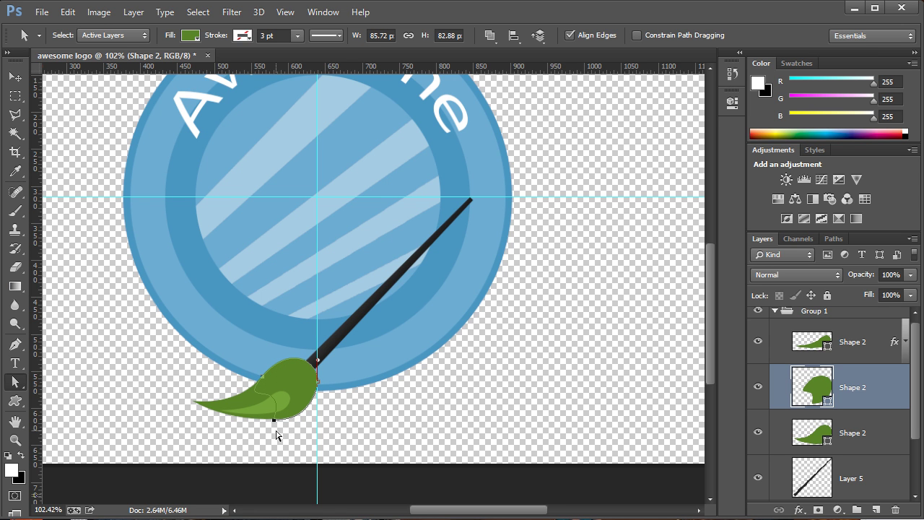
- Move the lower, inner-edge and outer-edge anchor points of the Shape 2 copy to fit its outline to the brush tip
left_click_drag(273, 423, 301, 414)
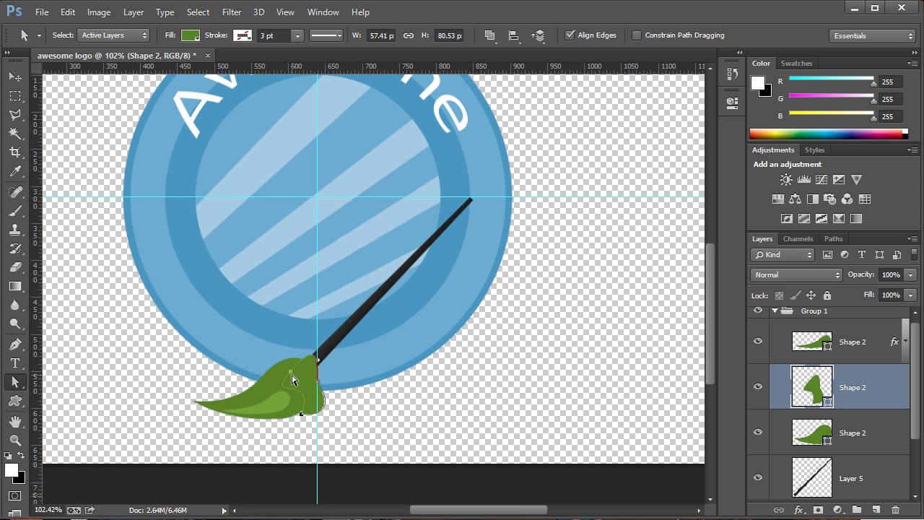
left_click_drag(292, 380, 268, 373)
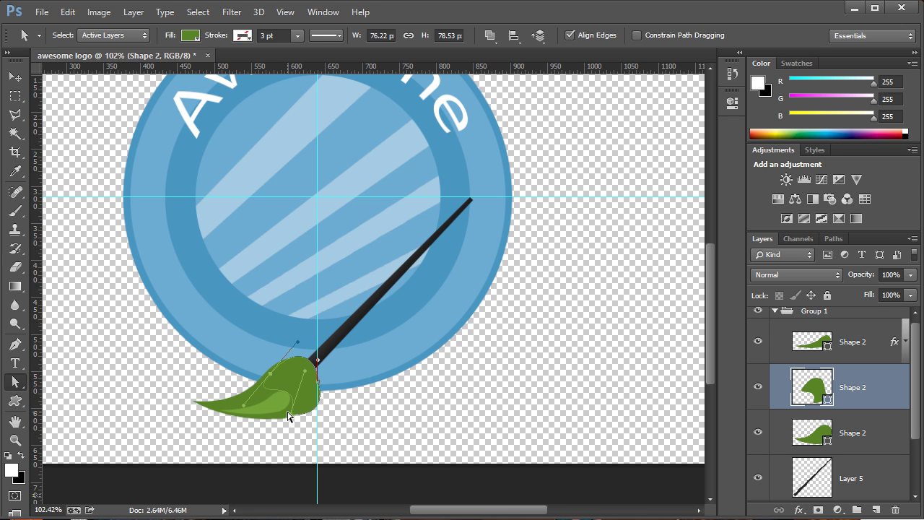
left_click_drag(290, 419, 289, 419)
scroll(298, 402, "up", 6)
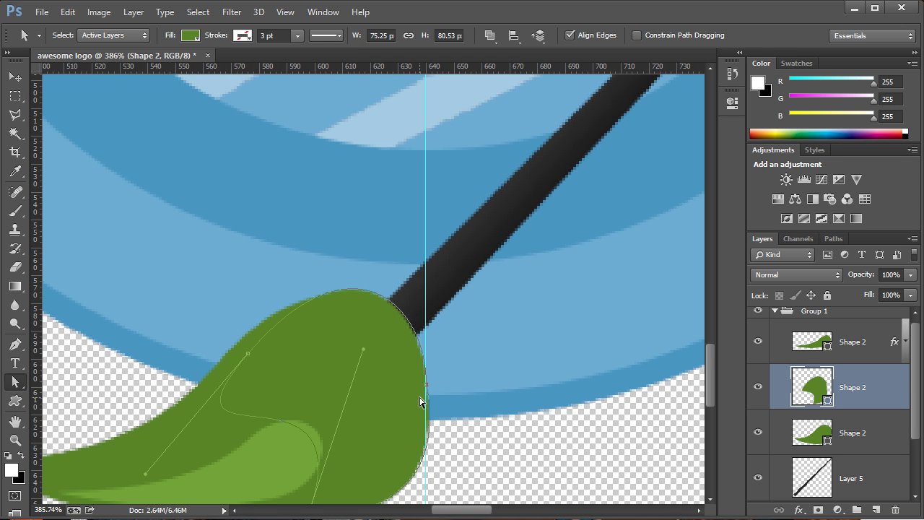
left_click(426, 390)
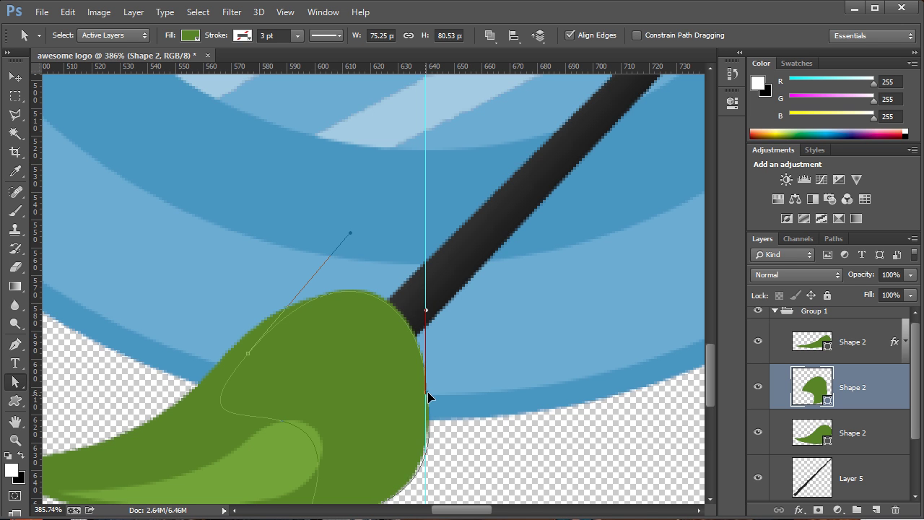
left_click_drag(429, 388, 430, 388)
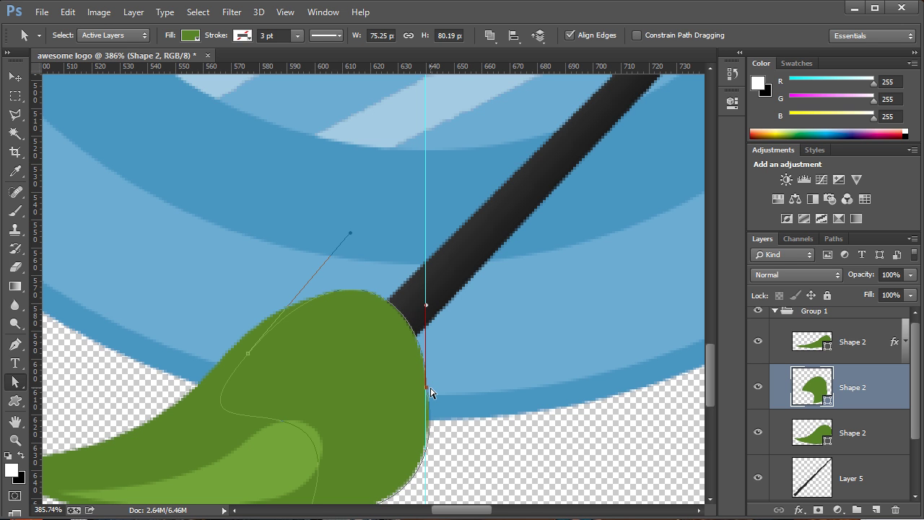
- Reshape the copy's upper curve by moving its inner anchor point and direction handle to match the brush tip's edge
left_click(247, 356)
left_click_drag(351, 234, 340, 236)
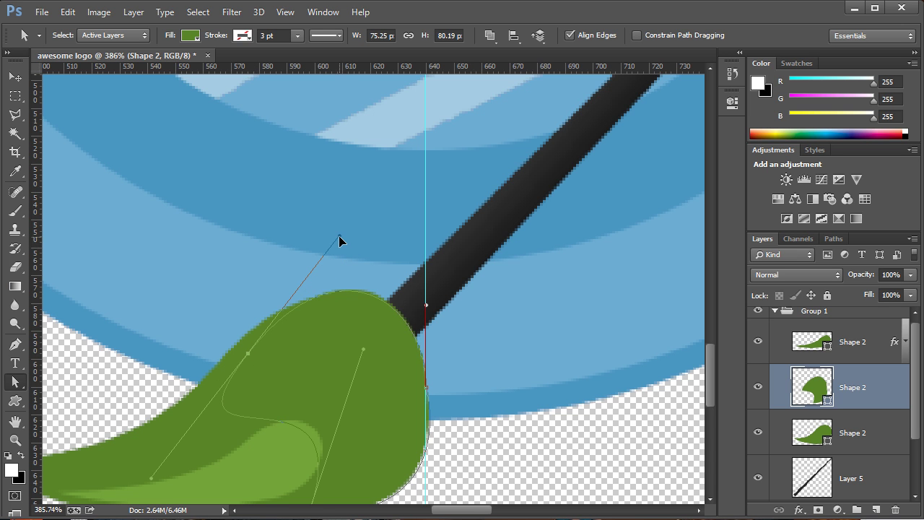
left_click_drag(248, 355, 234, 344)
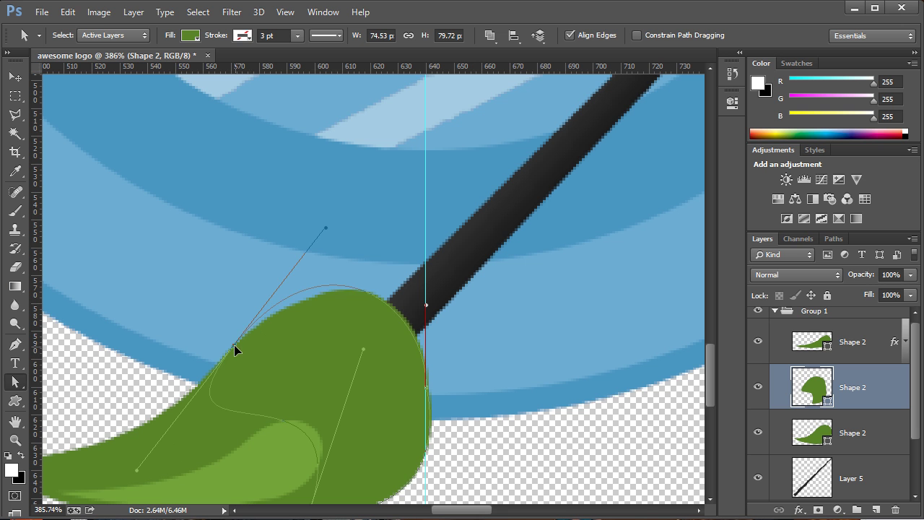
left_click_drag(326, 229, 337, 249)
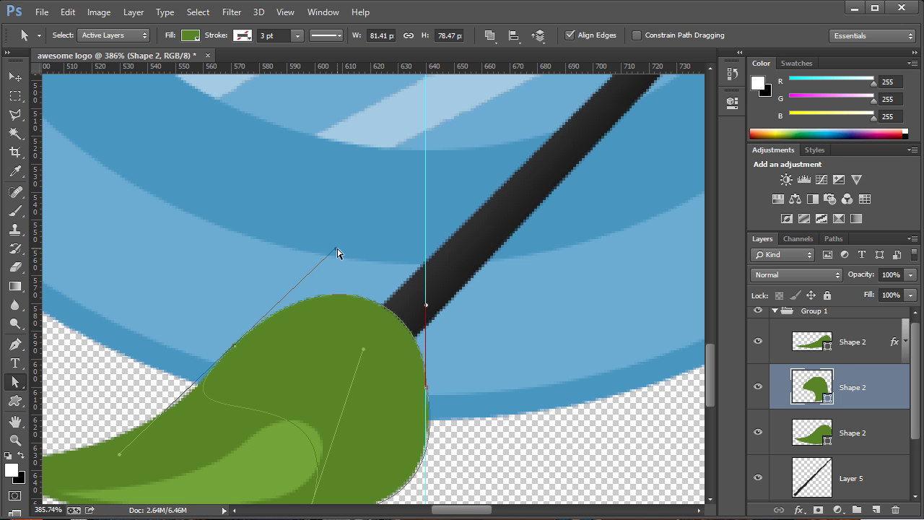
- Add a white #ffffff Color Overlay to the reshaped Shape 2 copy
double_click(894, 387)
left_click(610, 292)
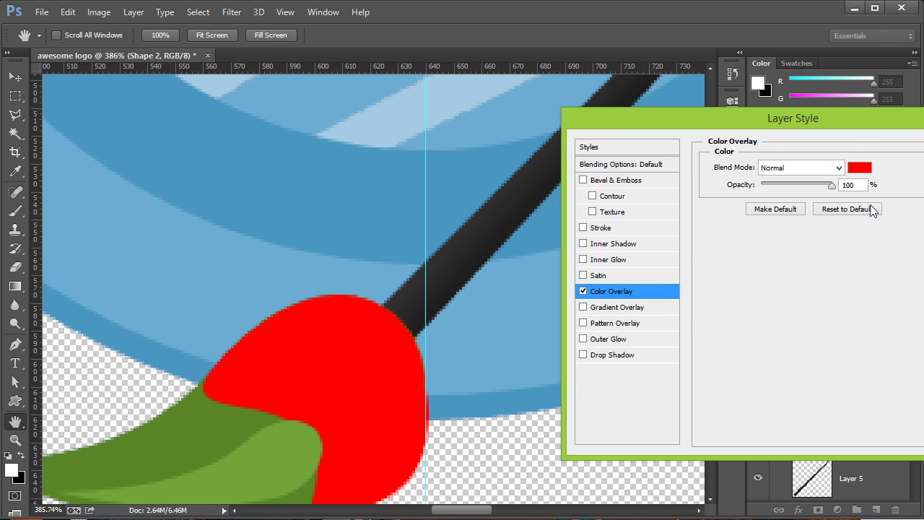
left_click(859, 168)
type("ffffff")
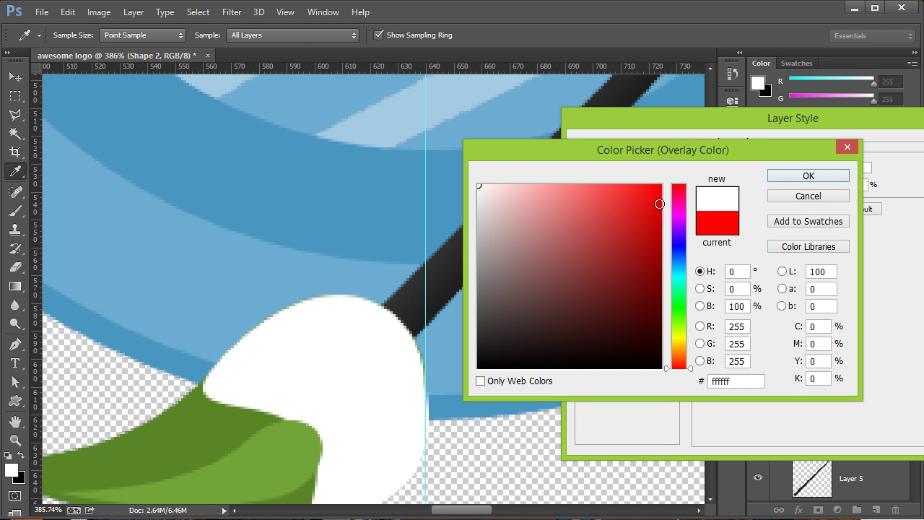
left_click(795, 177)
key("Return")
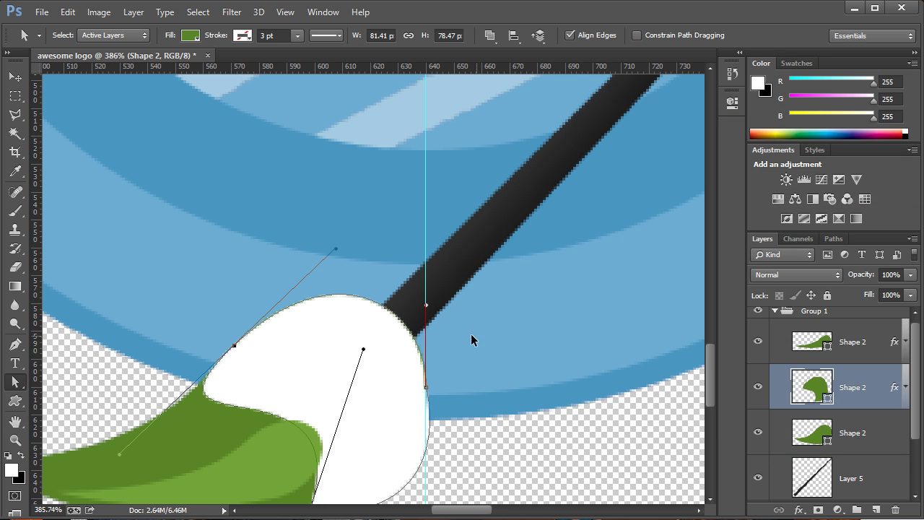
- Scale the white shape to about 104.84% width and 103.43% height so it covers the green edge beneath
key("ctrl+t")
left_click_drag(427, 293, 428, 295)
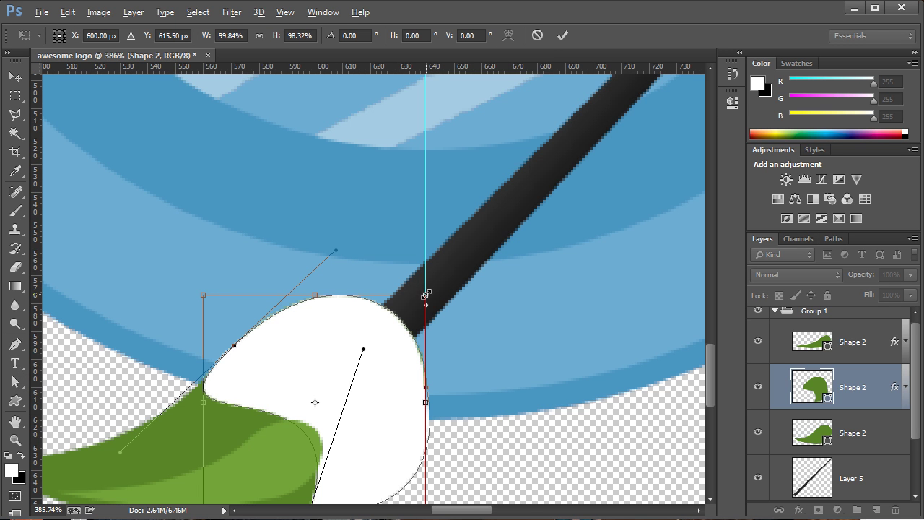
left_click_drag(426, 294, 432, 290)
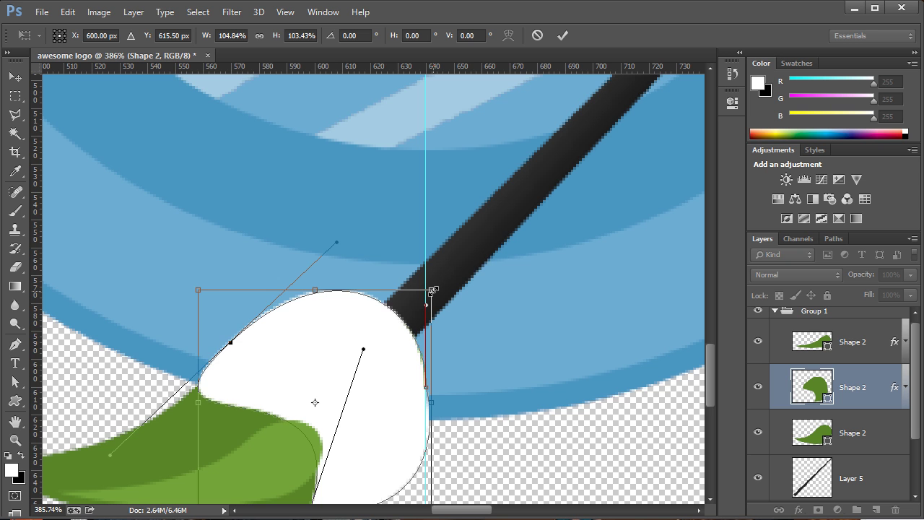
scroll(352, 402, "down", 3)
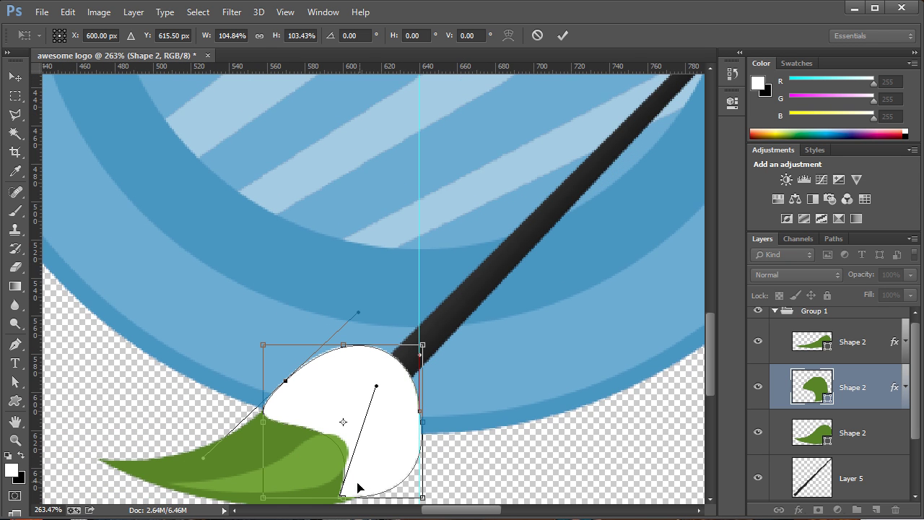
key("Return")
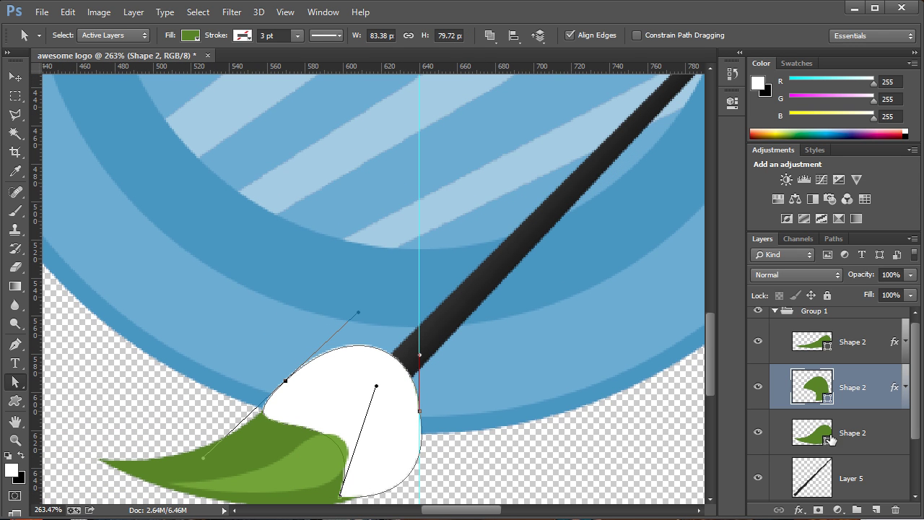
- Move Group 1 with the whole paintbrush up into the striped circle and rotate it clockwise to a flatter angle
left_click(843, 432)
scroll(442, 406, "down", 2)
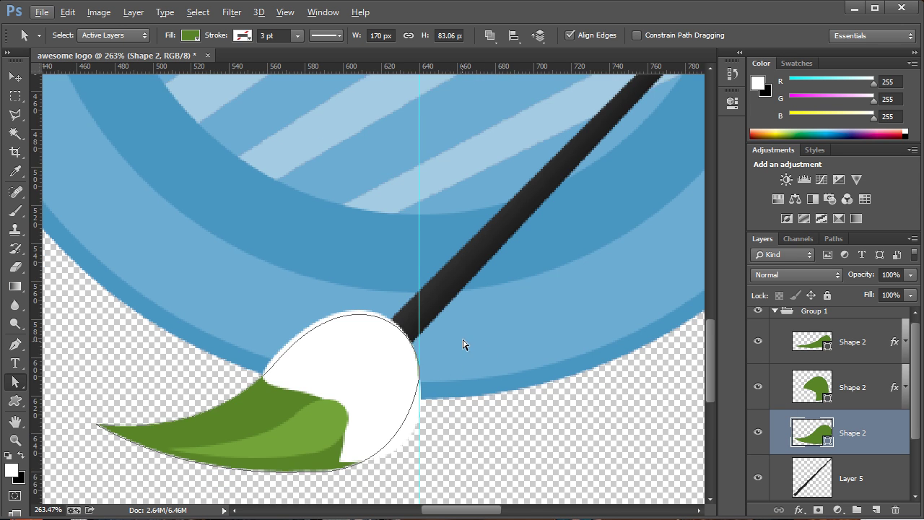
scroll(462, 350, "down", 5)
scroll(839, 342, "down", 1)
scroll(839, 343, "up", 1)
left_click(809, 320)
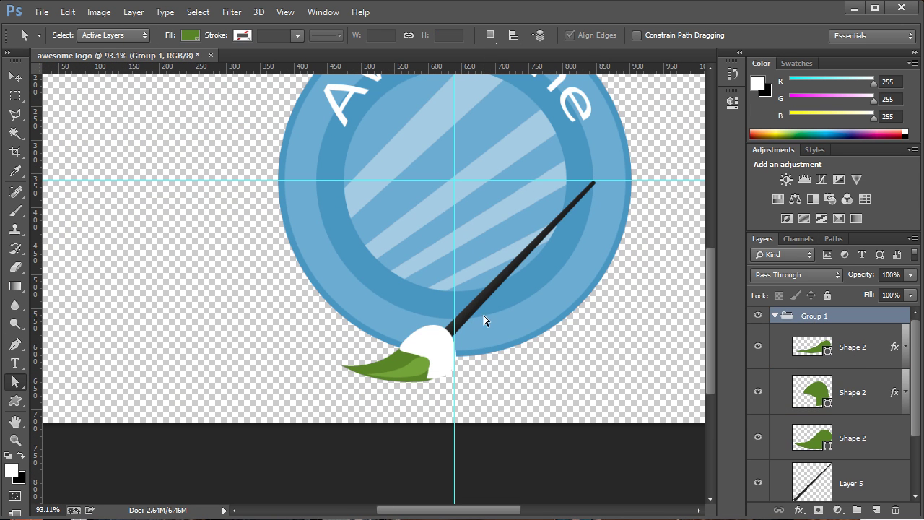
scroll(484, 320, "down", 3)
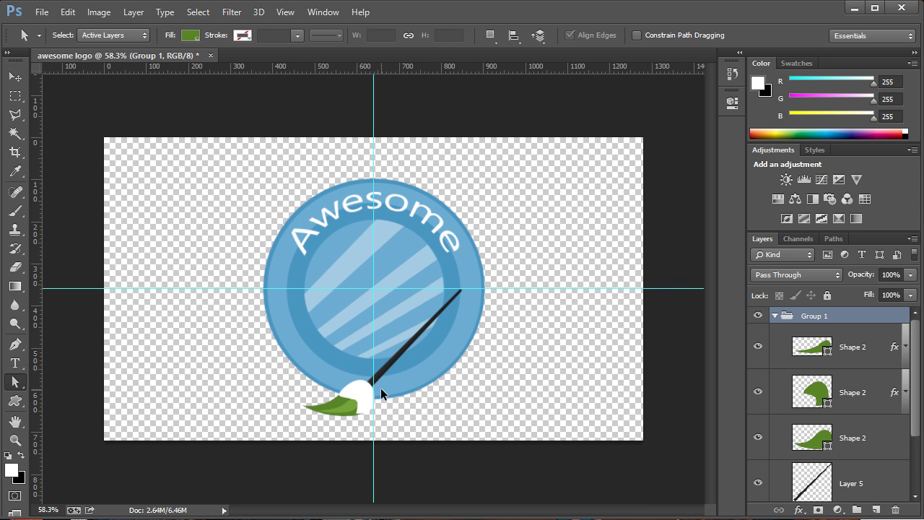
key("ctrl+t")
left_click_drag(404, 364, 406, 296)
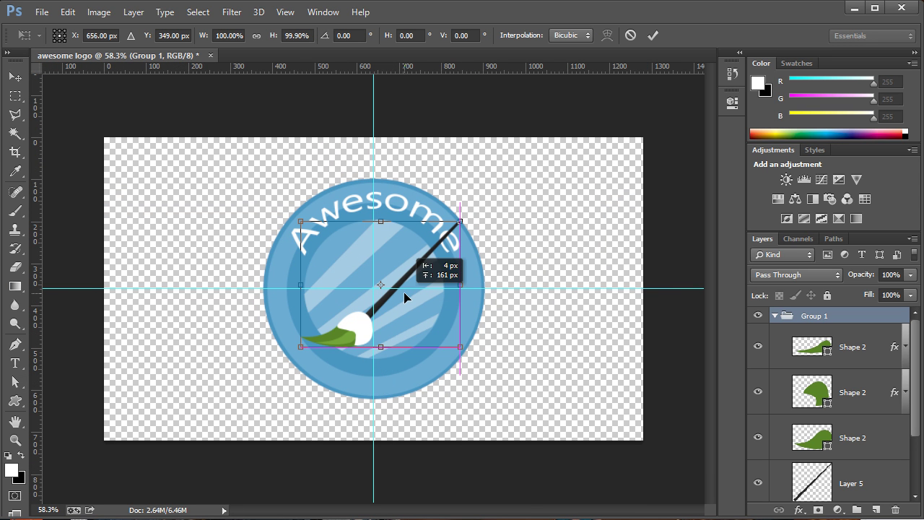
left_click_drag(578, 260, 558, 321)
mouse_move(359, 312)
left_mouse_down()
mouse_move(367, 254)
mouse_move(397, 311)
left_mouse_up()
key("Return")
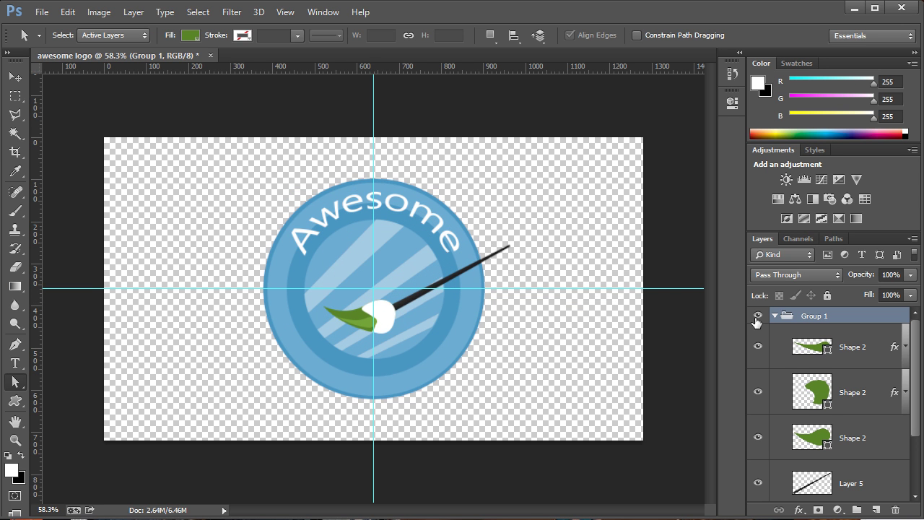
- Rename Group 1 as Paint-Brush
double_click(814, 317)
type("Pa")
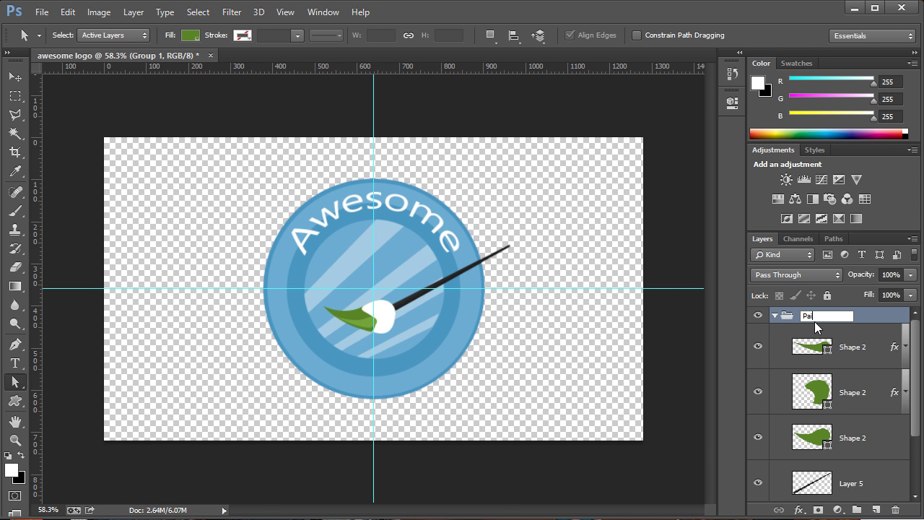
type("int-Brush")
key("Return")
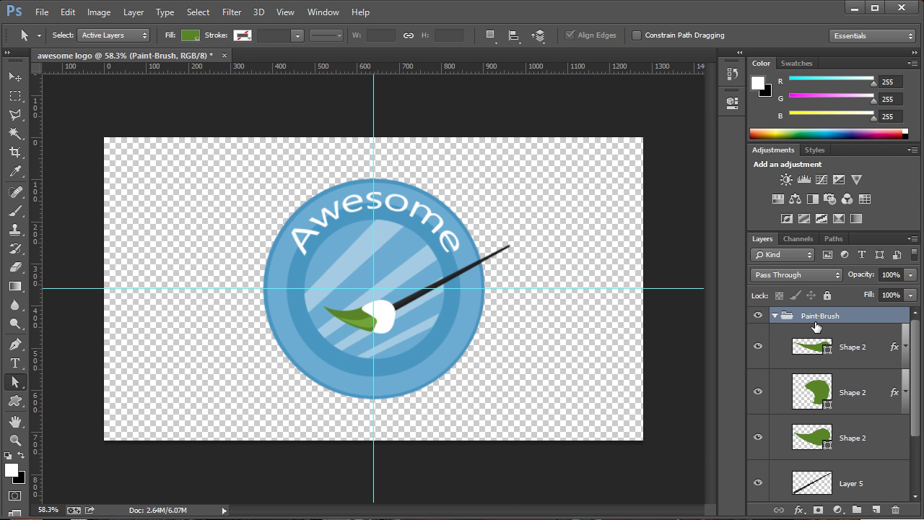
- Collapse the Paint-Brush group, show the Slogan-Banner group and place Paint-Brush directly below it in the layer order
left_click(775, 316)
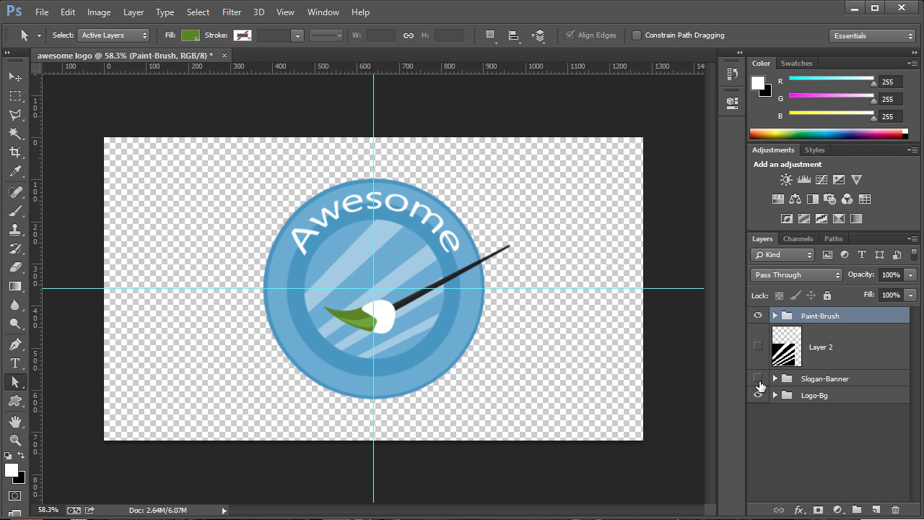
left_click(757, 379)
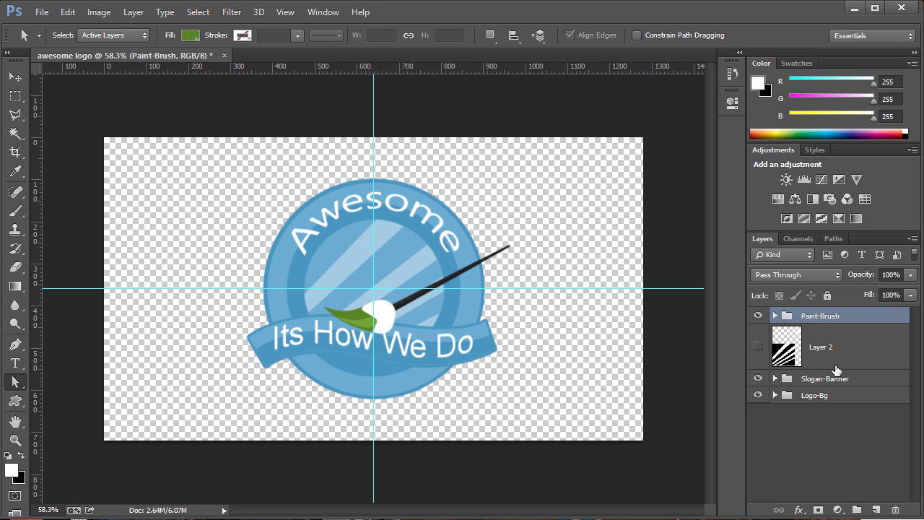
left_click_drag(847, 314, 858, 393)
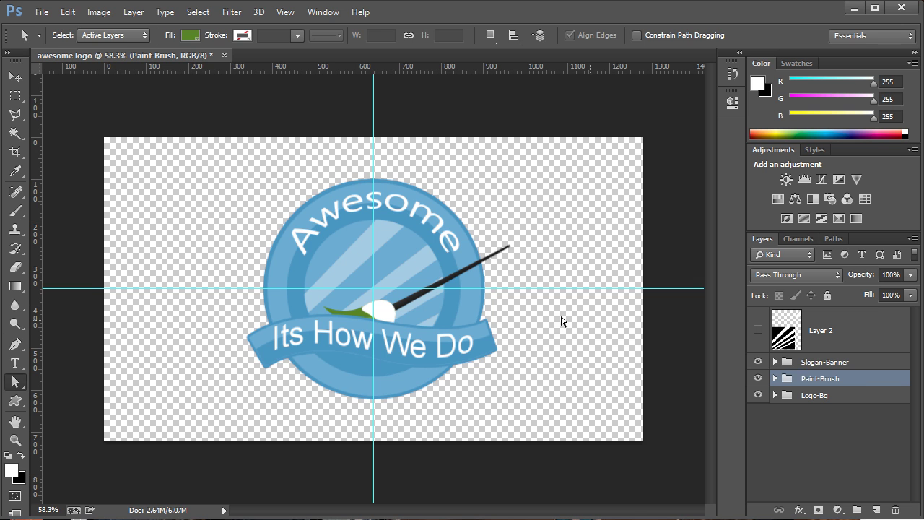
- Move the paintbrush up and left above the banner and rotate it clockwise by about 3.9°
key("v")
mouse_move(405, 305)
left_mouse_down()
mouse_move(407, 292)
mouse_move(387, 292)
left_mouse_up()
key("ctrl+t")
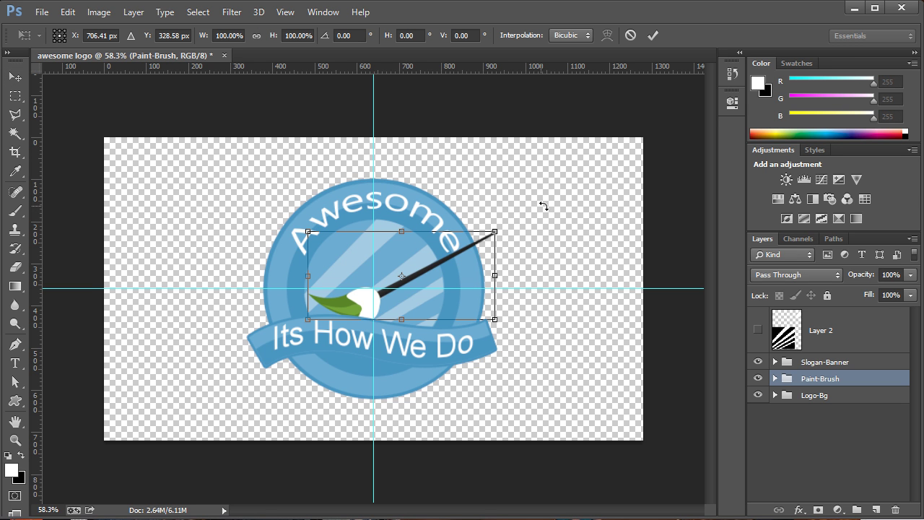
left_click_drag(540, 250, 537, 257)
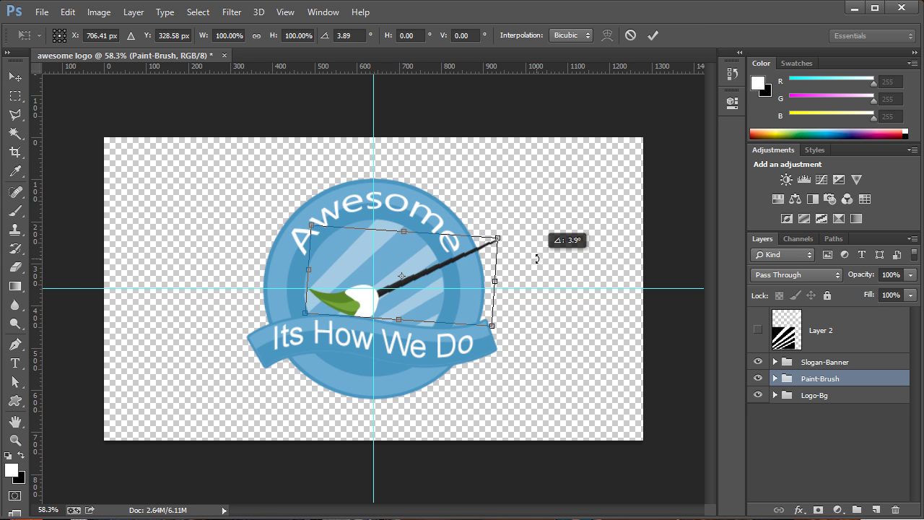
key("Return")
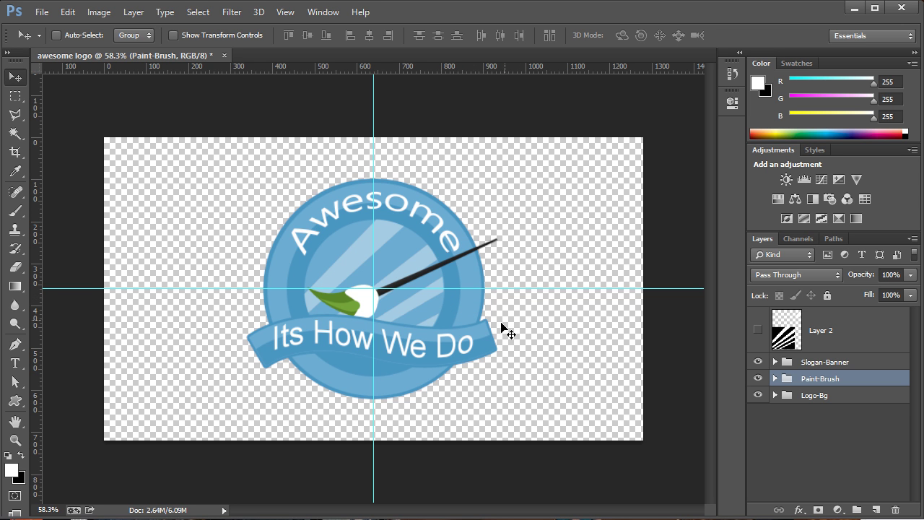
- Change the font of the whole 'Its How We Do' slogan to Brush Script Std
left_click(14, 363)
left_click(275, 340)
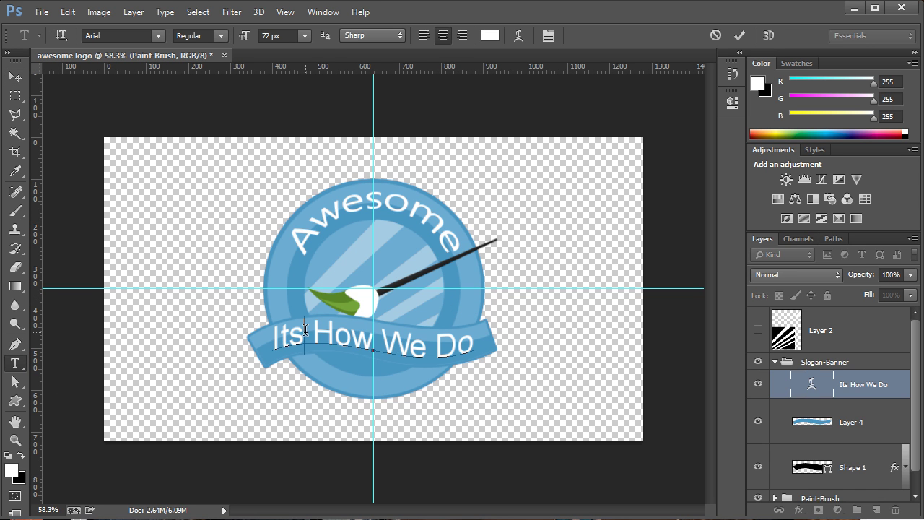
key("ctrl+a")
left_click(125, 36)
key("Down")
key("Down")
key("Down")
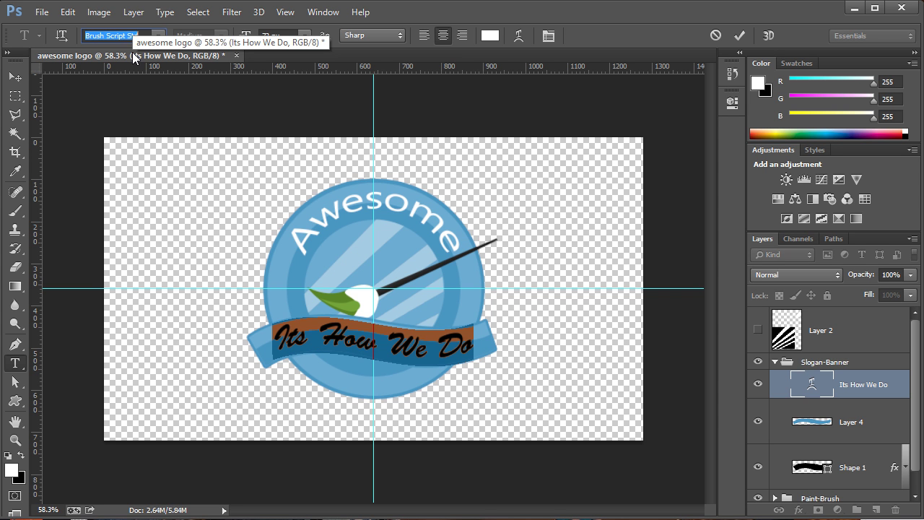
left_click(290, 329)
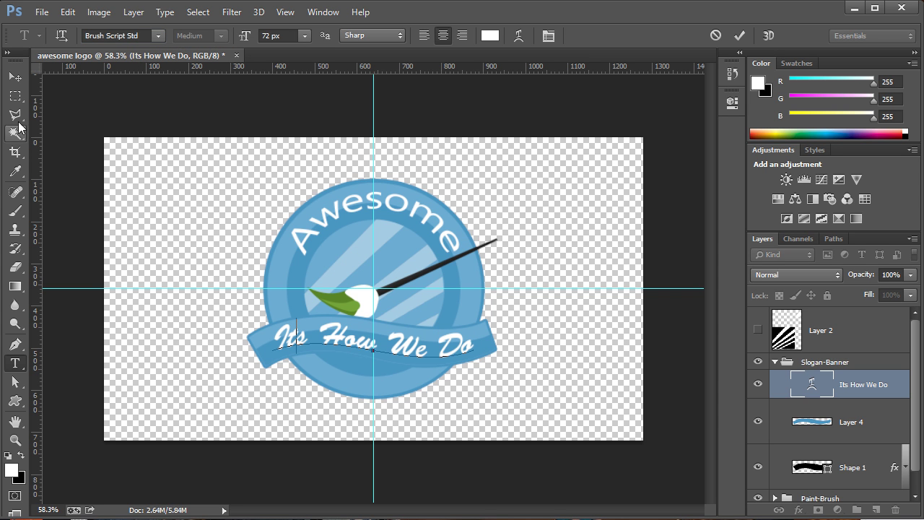
left_click(15, 76)
- Change the font of the whole curved 'Awesome' text to Orator Std
left_click(20, 363)
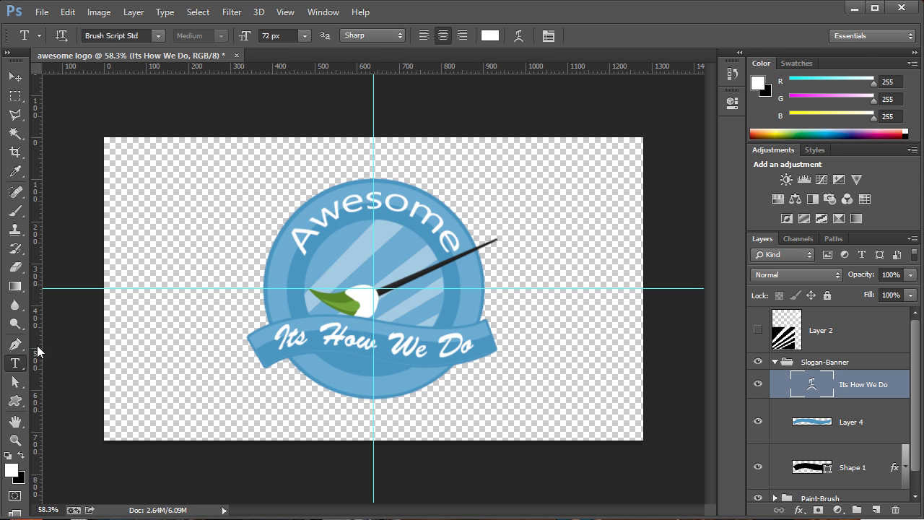
left_click(302, 230)
key("ctrl+a")
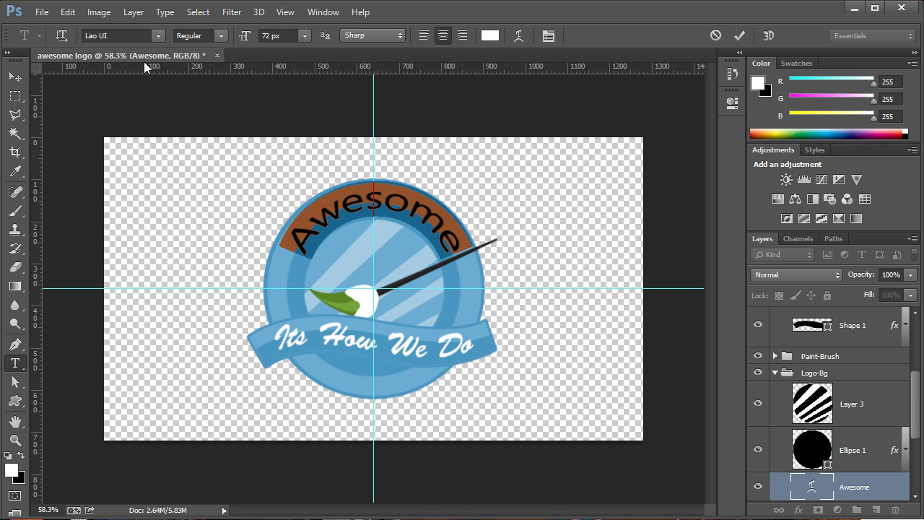
left_click(108, 34)
key("Down")
key("Down")
key("Down")
key("Down")
key("Down")
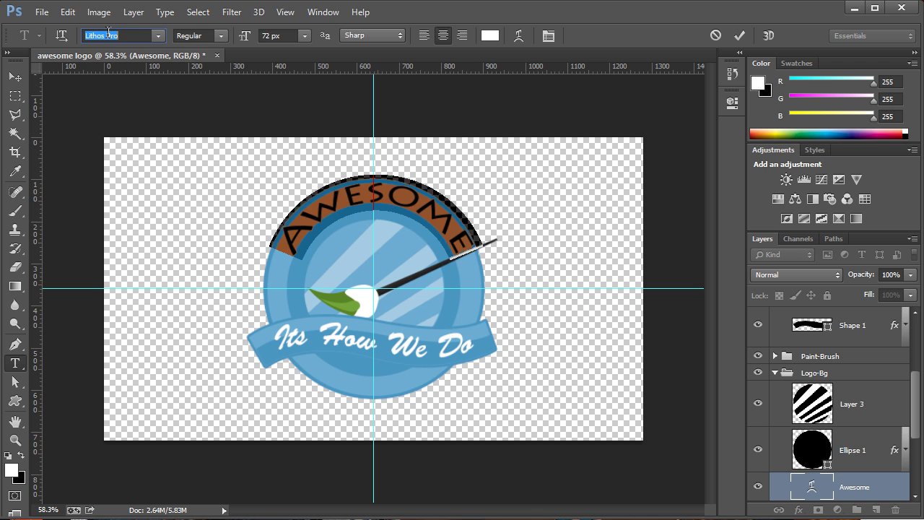
key("Down")
key("Down")
key("Down")
key("Down")
key("Down")
key("Down")
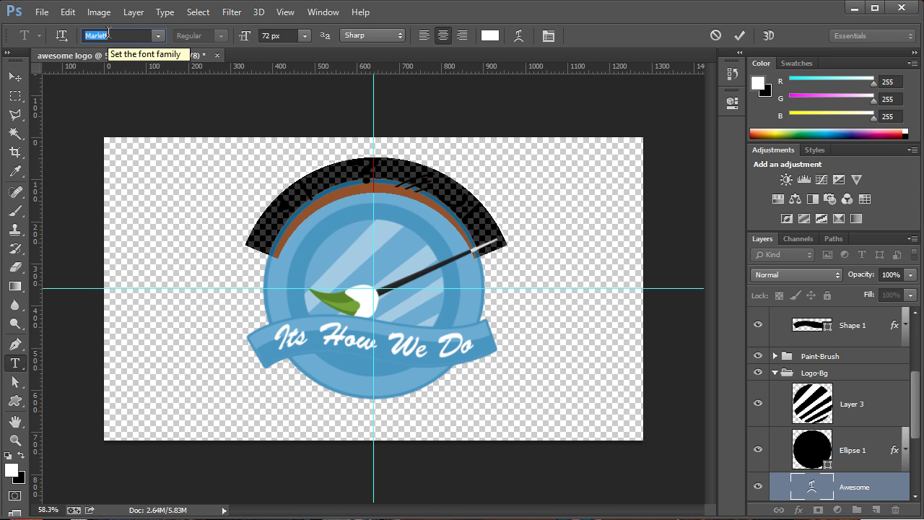
key("Down")
key("Down")
key("Down")
key("Down")
key("Down")
key("Down")
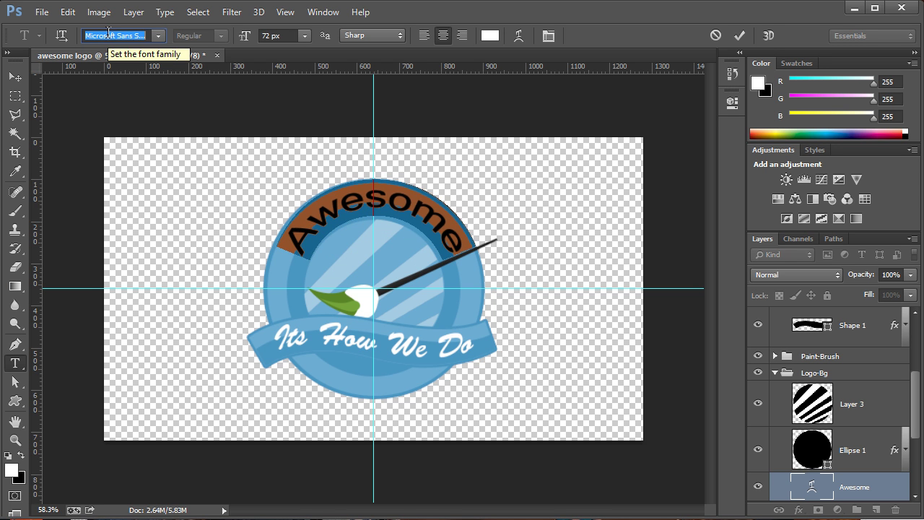
key("Down")
key("Down")
key("Down")
key("Down")
key("Down")
key("Down")
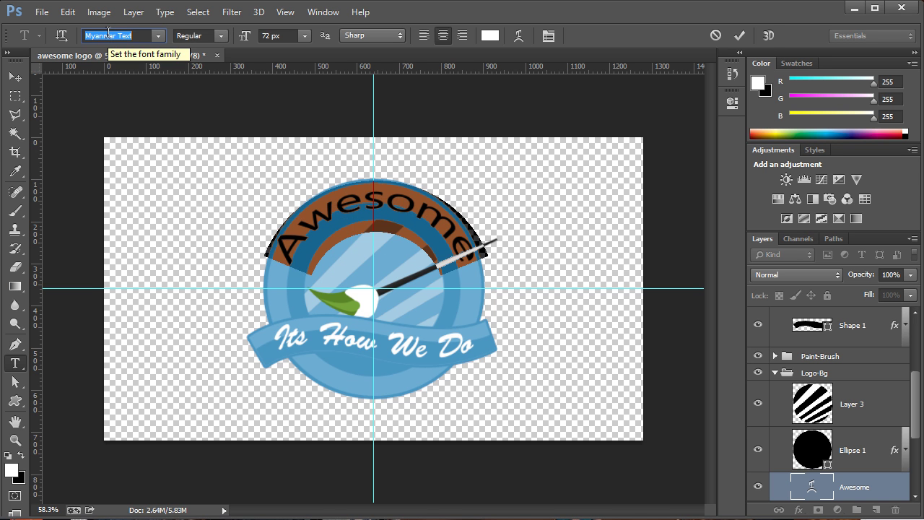
key("Down")
key("Down")
key("Down")
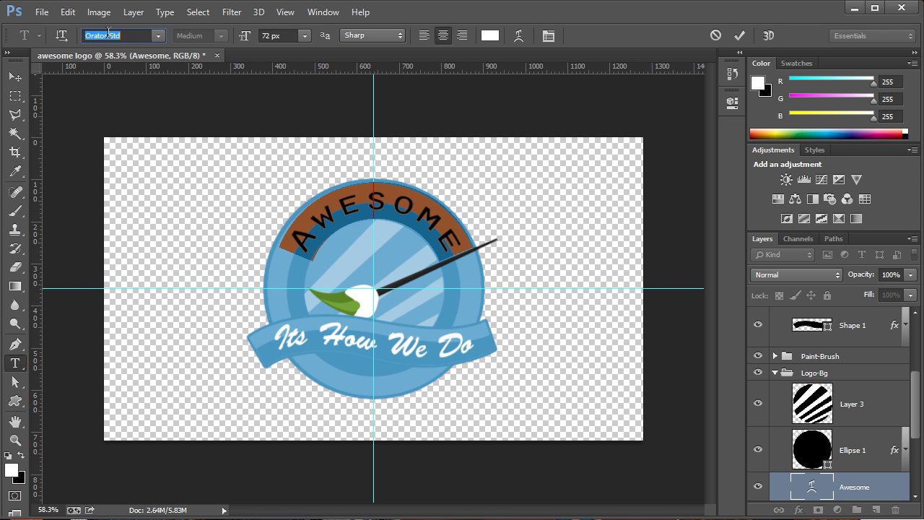
left_click(14, 76)
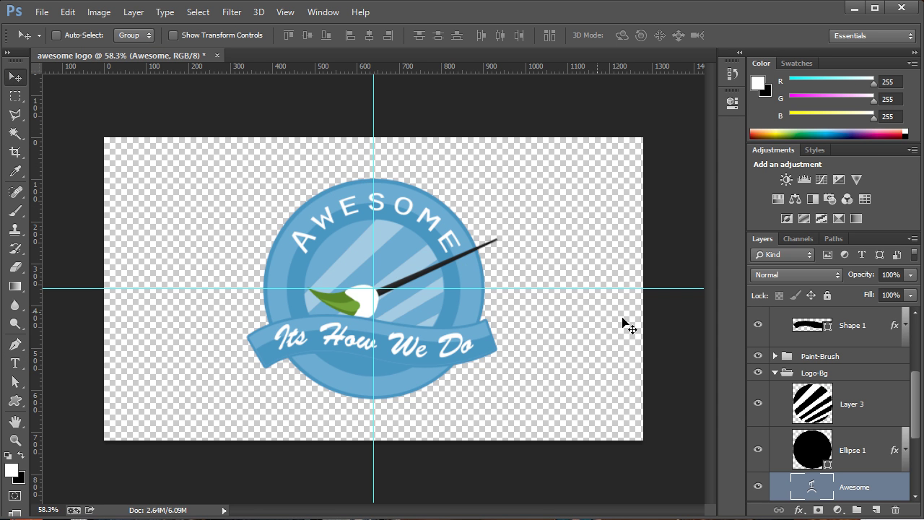
- Collapse the Logo-Bg and Slogan-Banner layer groups
scroll(867, 361, "up", 3)
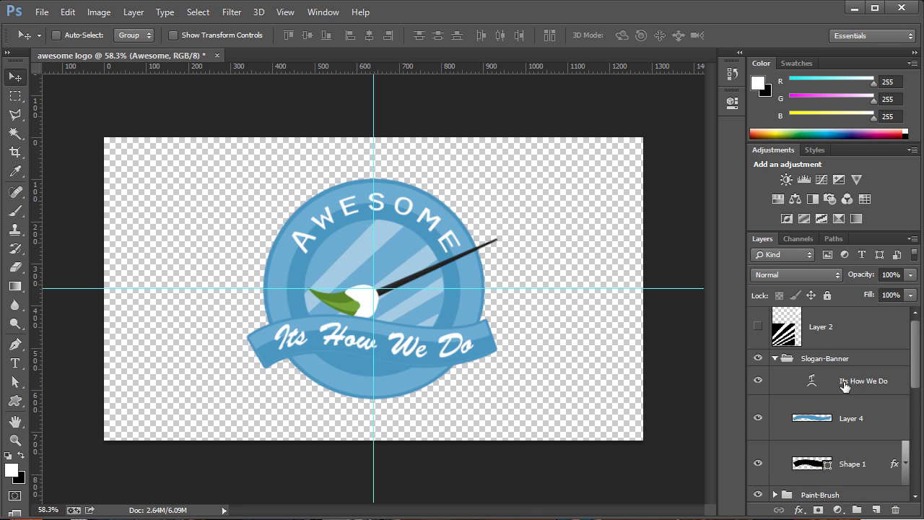
scroll(830, 404, "down", 2)
left_click(775, 419)
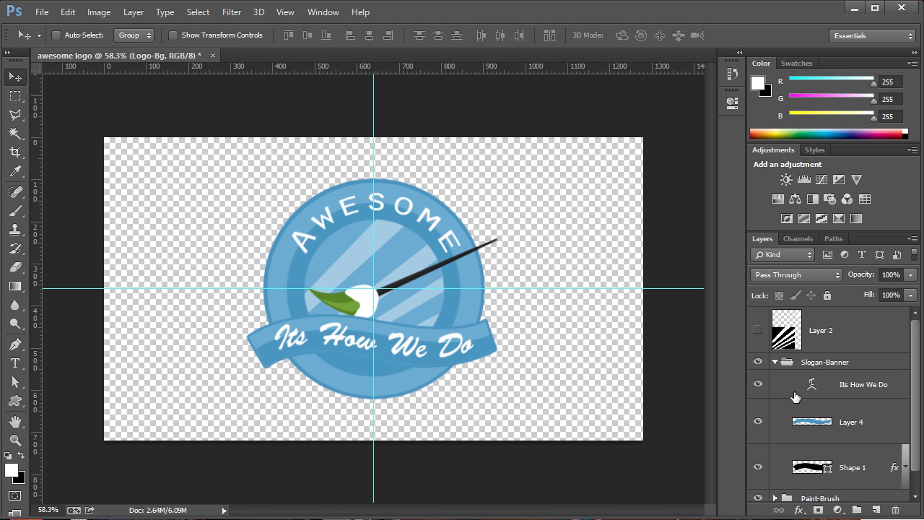
left_click(774, 362)
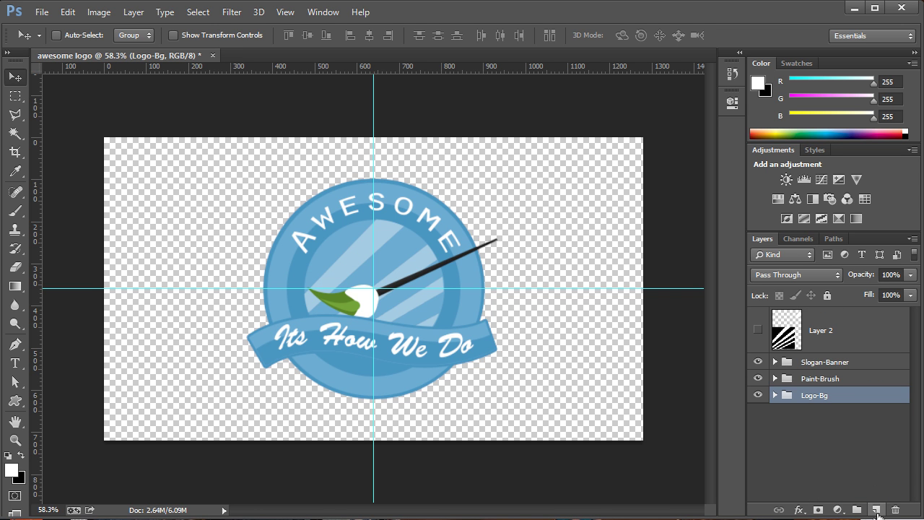
- Add a new layer at the bottom of the layer order, beneath Logo-Bg, and rename it as bg
left_click(876, 510)
left_click_drag(837, 426, 840, 462)
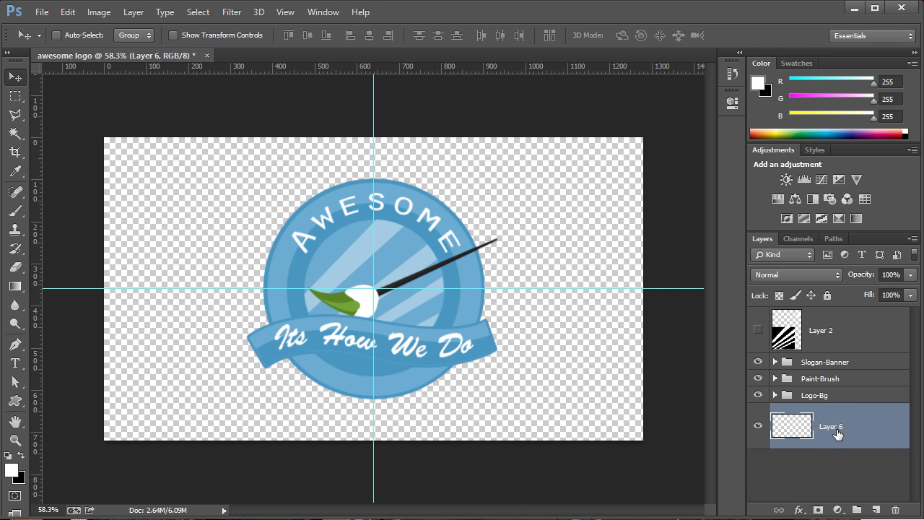
double_click(832, 427)
type("bg")
key("Return")
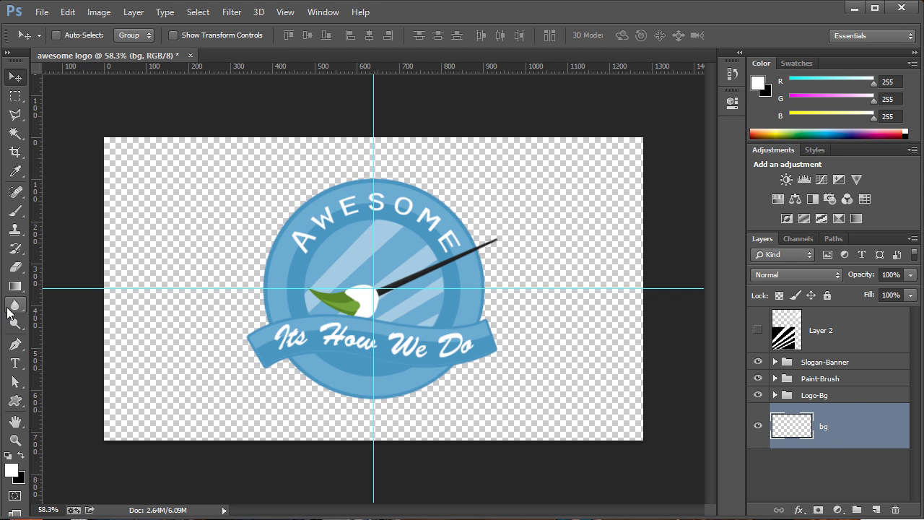
- Fill the bg layer with black using the Paint Bucket tool
mouse_move(15, 286)
left_mouse_down()
mouse_move(18, 298)
mouse_move(65, 311)
mouse_move(65, 302)
left_mouse_up()
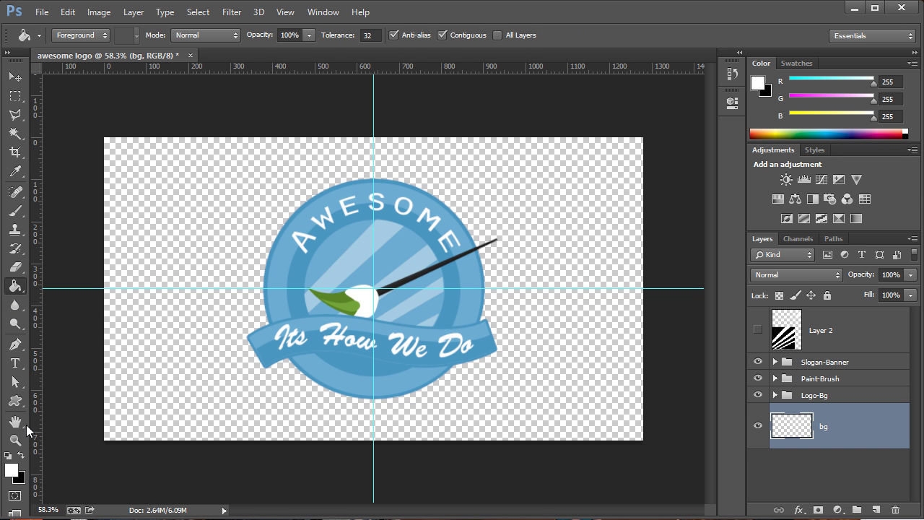
left_click(21, 455)
left_click(231, 357)
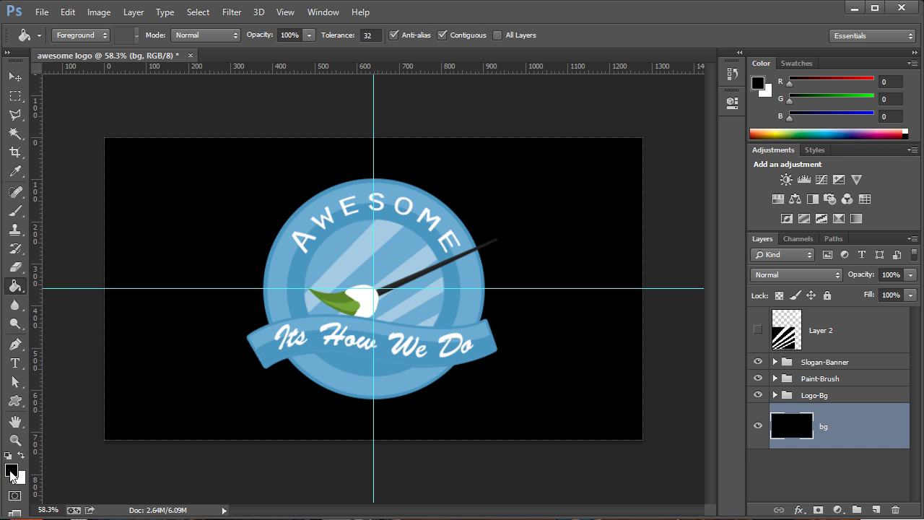
- Apply a dark blue (RGB 31, 40, 51) to transparent radial gradient twice on the bg layer, from the canvas centre past its right edge
left_click(10, 471)
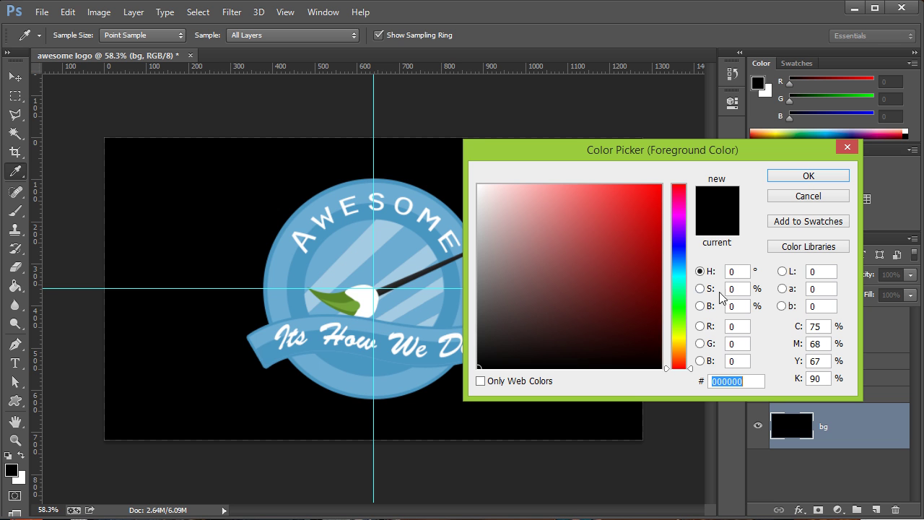
left_click(680, 262)
left_click_drag(547, 334, 553, 331)
left_click(794, 178)
right_click(15, 286)
left_click(65, 282)
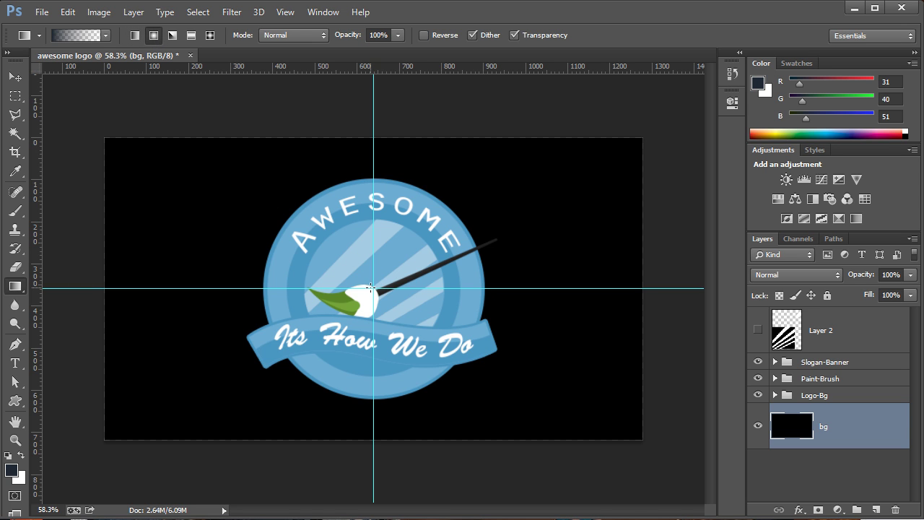
left_click_drag(373, 288, 703, 297)
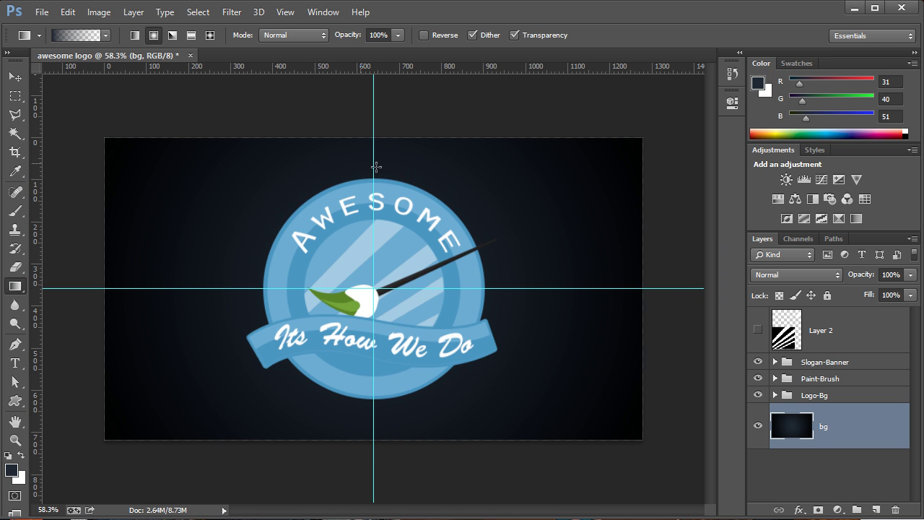
left_click_drag(374, 288, 704, 289)
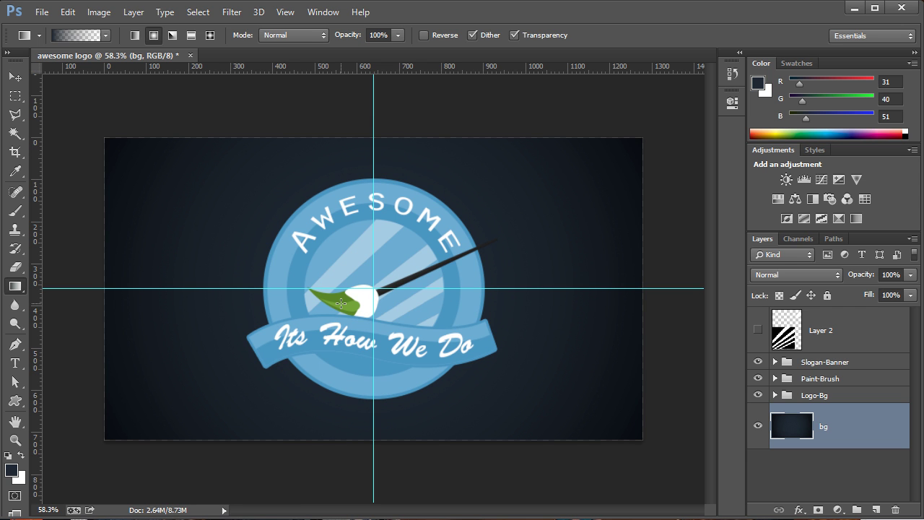
- Add a Pattern Overlay to the bg layer using the fourth pattern, the grey leather-like texture
double_click(874, 440)
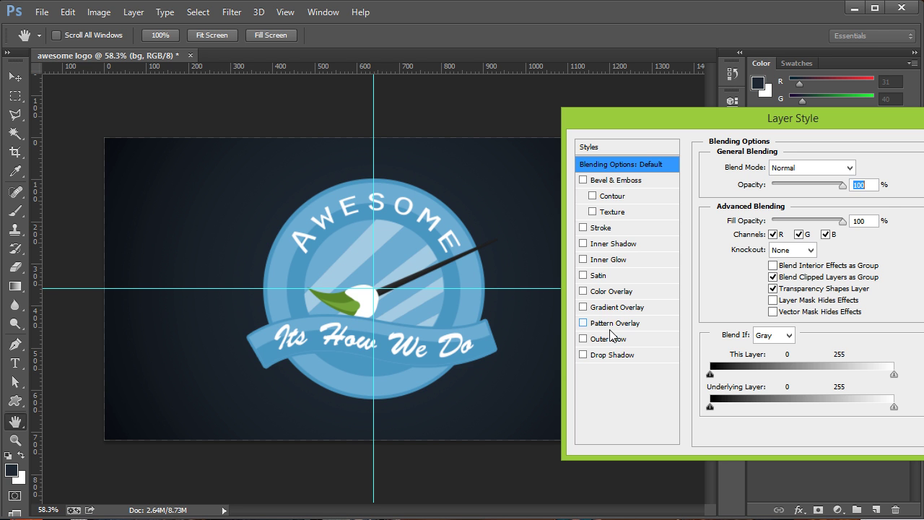
left_click(614, 323)
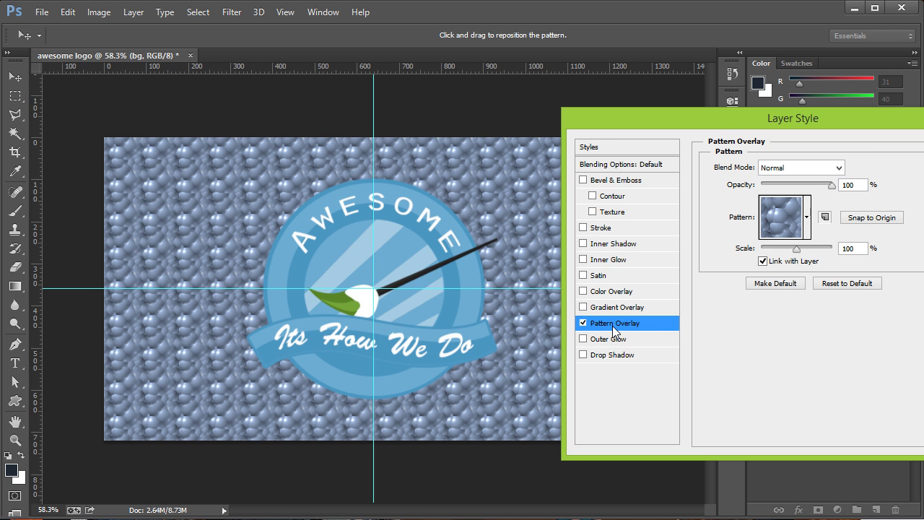
left_click(808, 229)
left_click(760, 262)
left_click(783, 262)
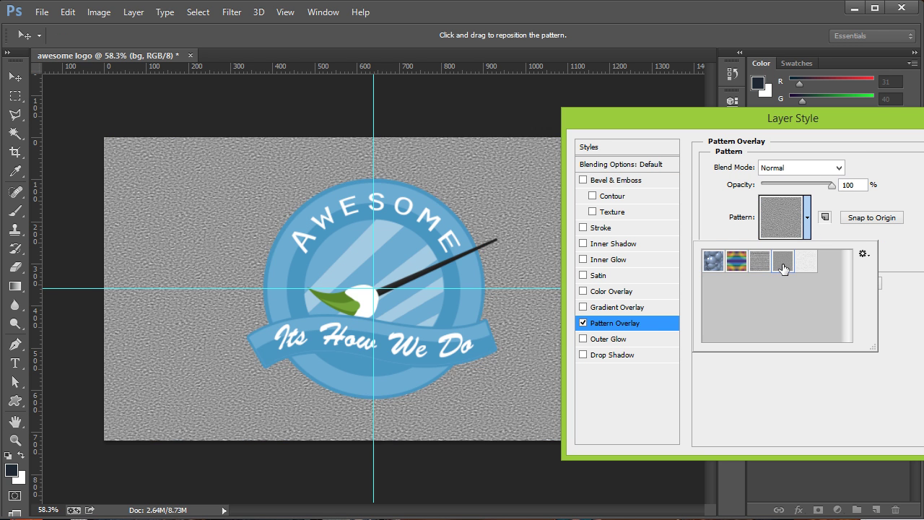
double_click(784, 261)
- Set the pattern overlay's blend mode to Overlay and its scale to 165%, and apply the layer style
left_click(822, 166)
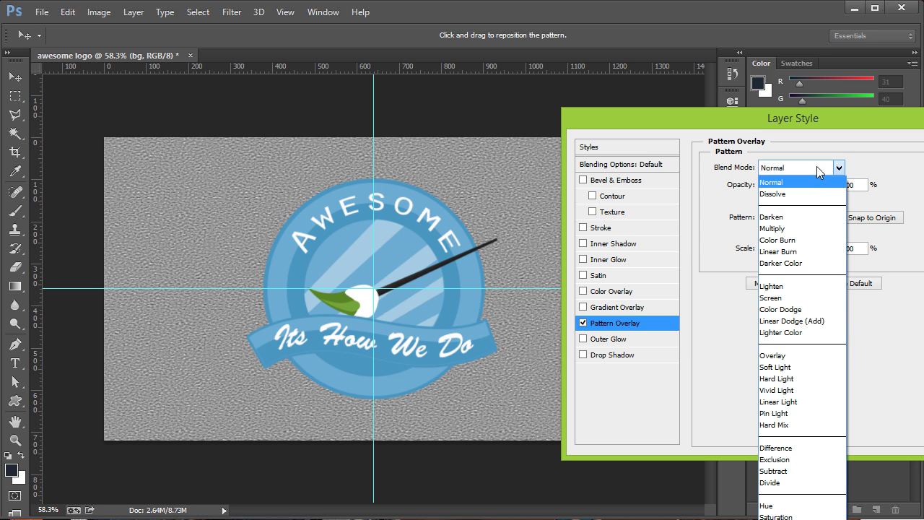
left_click(788, 354)
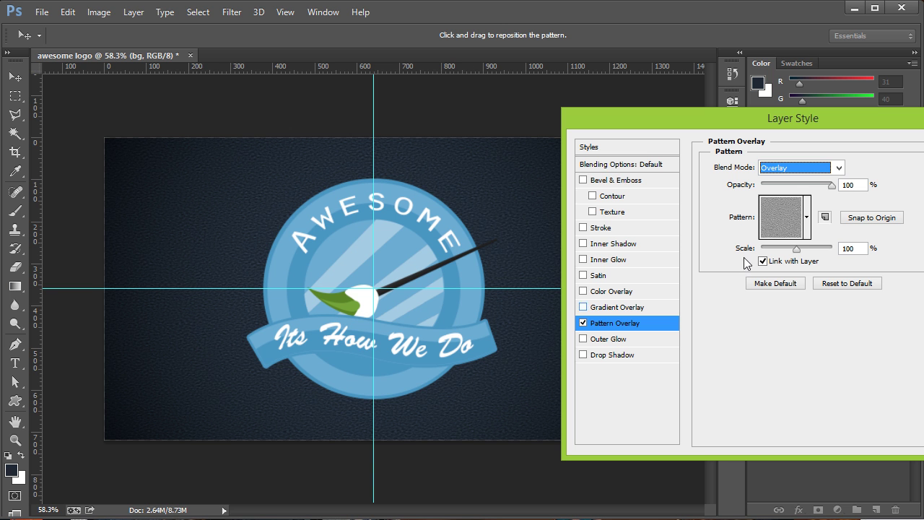
left_click_drag(801, 246, 799, 248)
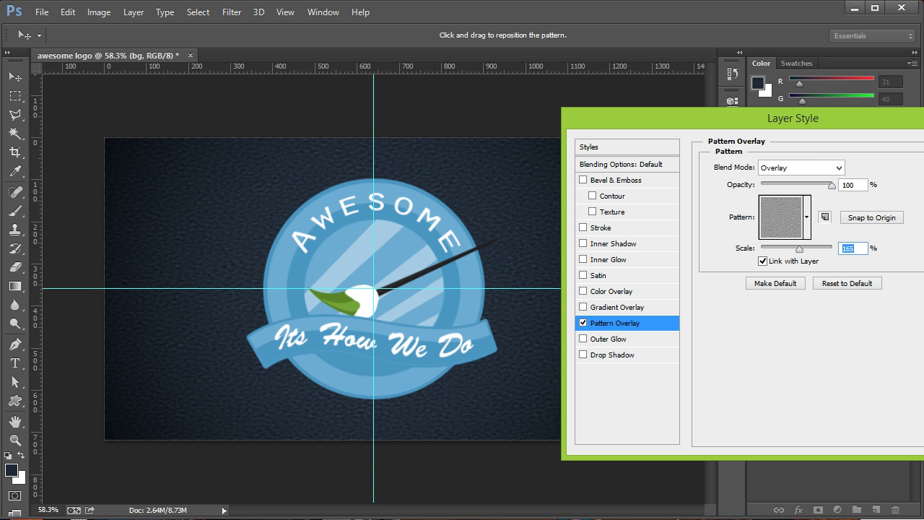
key("Return")
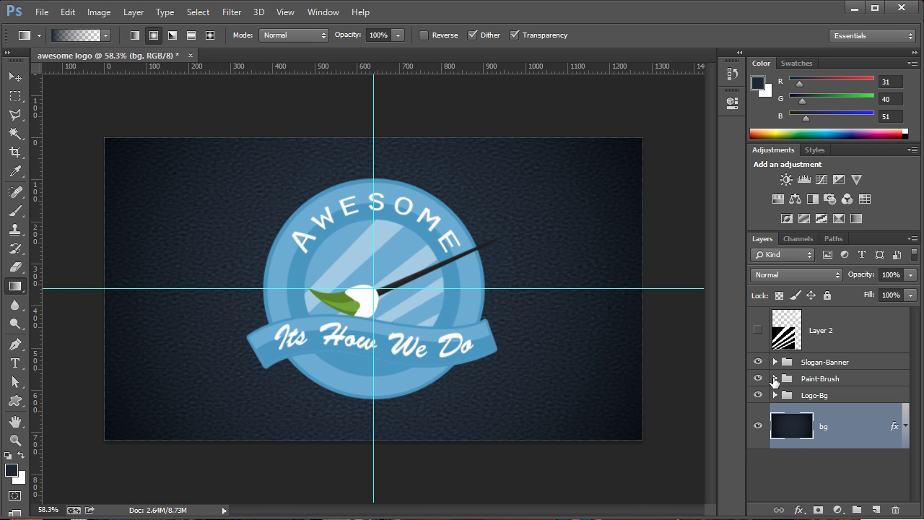
- Change the Color Overlay of the bottommost Ellipse 1 layer in the Logo-Bg group to dark blue #286181
left_click(775, 395)
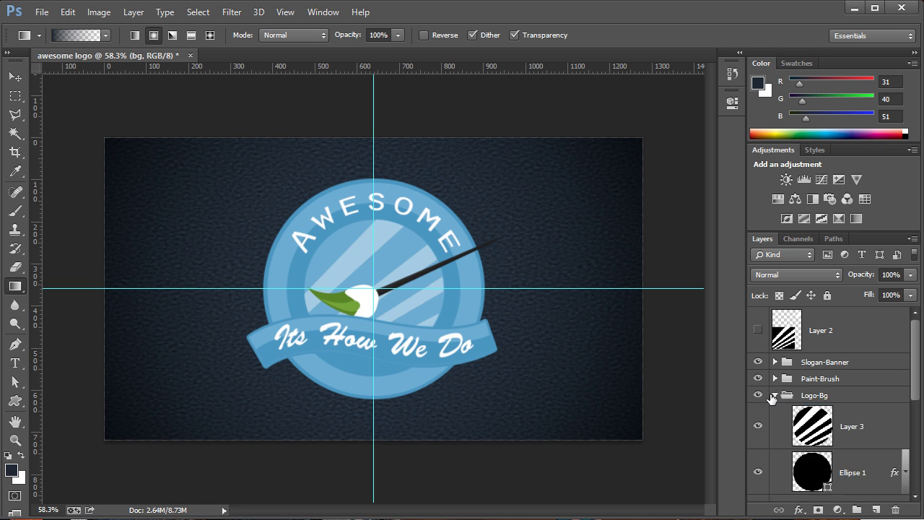
scroll(812, 415, "down", 2)
scroll(823, 426, "down", 1)
double_click(902, 450)
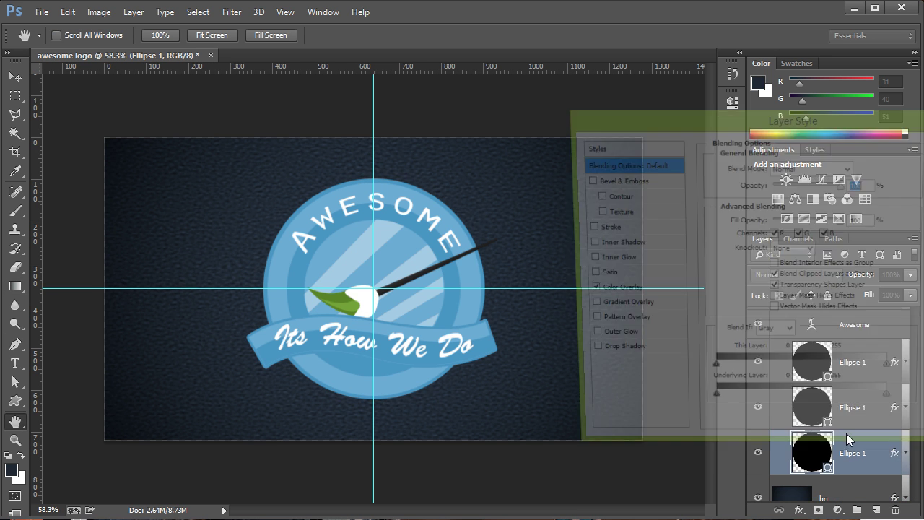
left_click(622, 292)
left_click(859, 169)
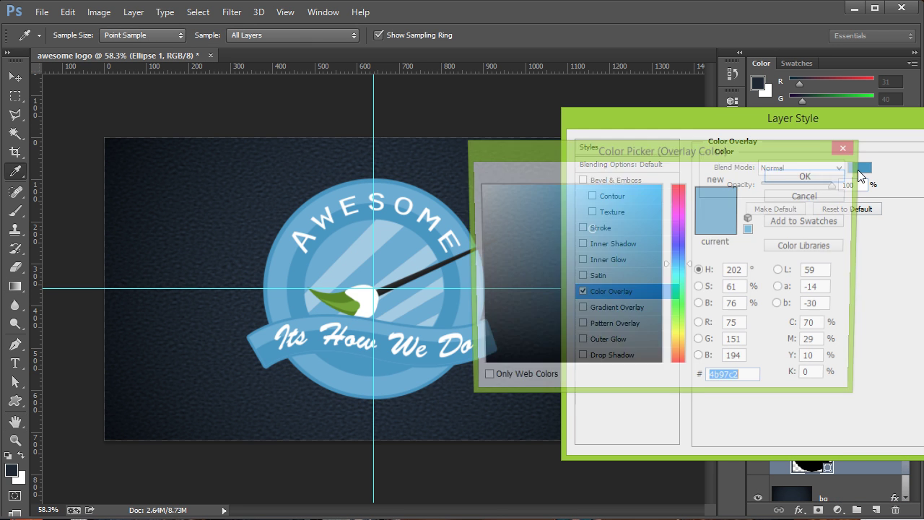
left_click(606, 265)
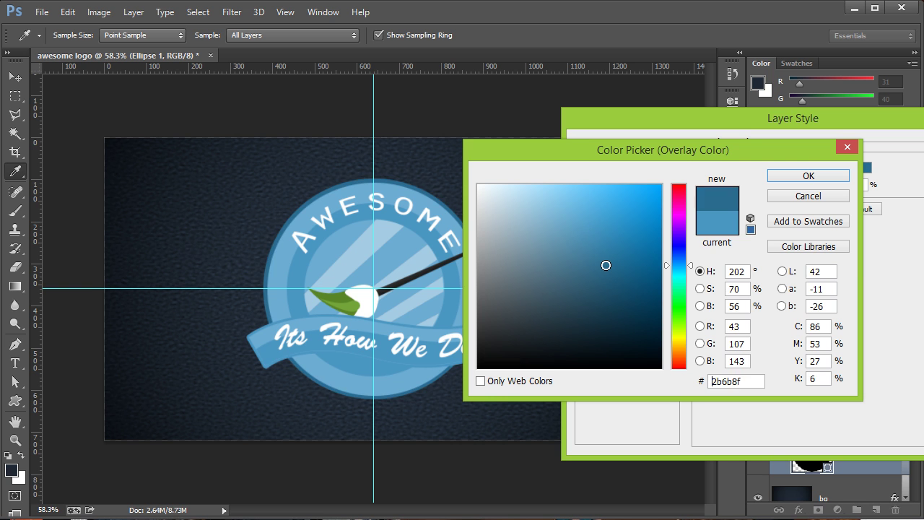
mouse_move(606, 265)
left_mouse_down()
mouse_move(619, 276)
mouse_move(612, 292)
mouse_move(624, 294)
left_mouse_up()
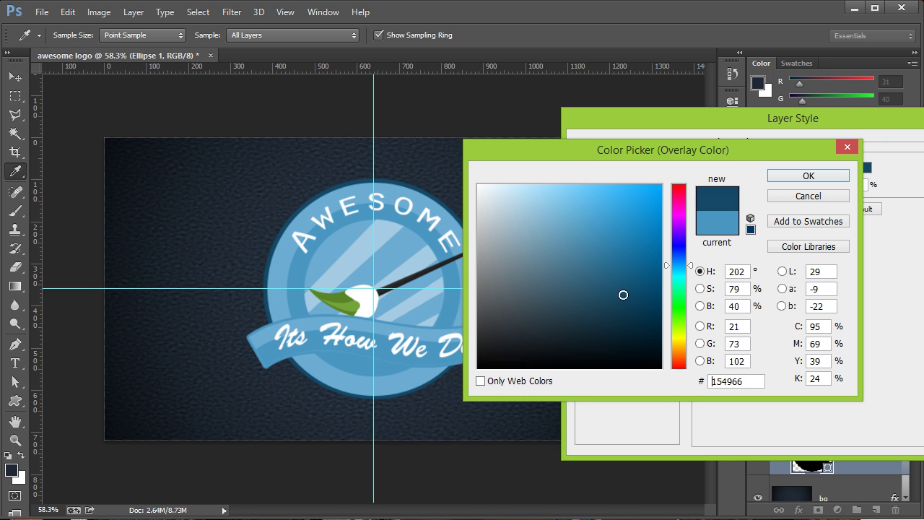
mouse_move(589, 258)
left_mouse_down()
mouse_move(530, 210)
mouse_move(624, 307)
mouse_move(604, 275)
left_mouse_up()
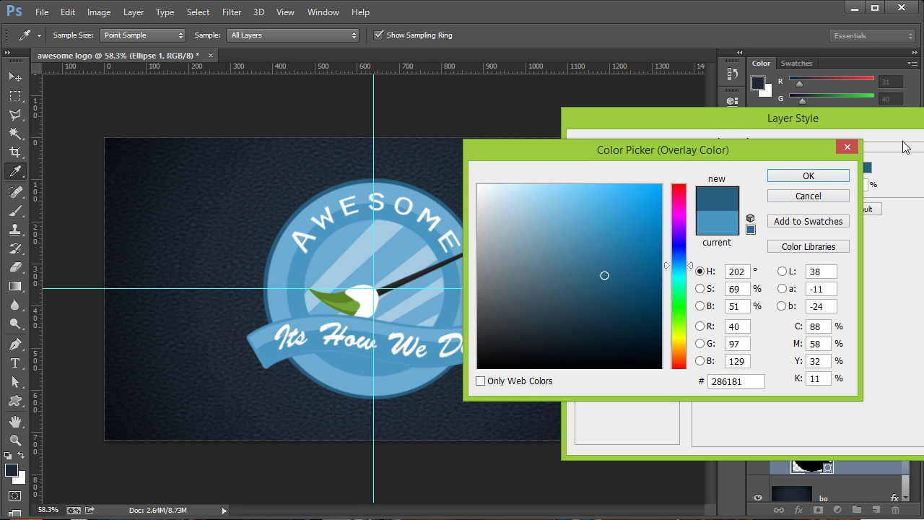
left_click(805, 177)
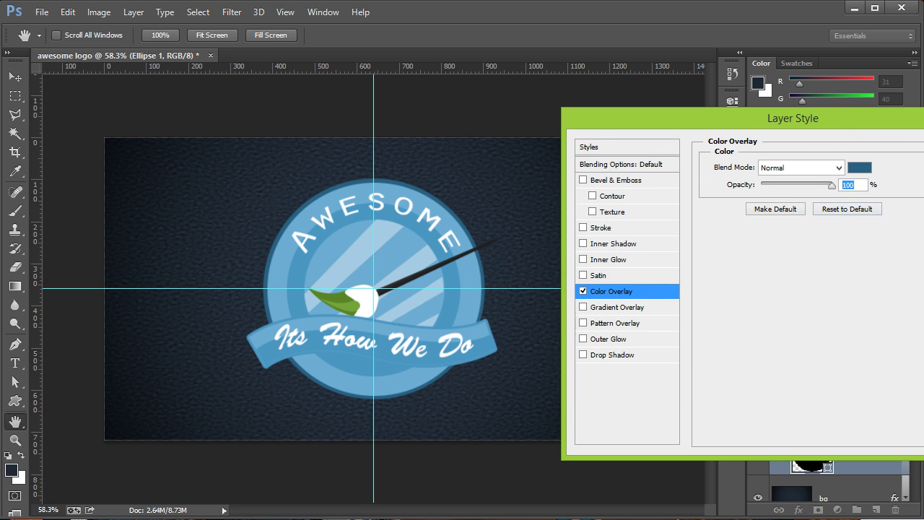
key("Return")
- Collapse the Logo-Bg group and add a light blue Color Overlay with hue 209° to the bg layer
scroll(872, 398, "up", 3)
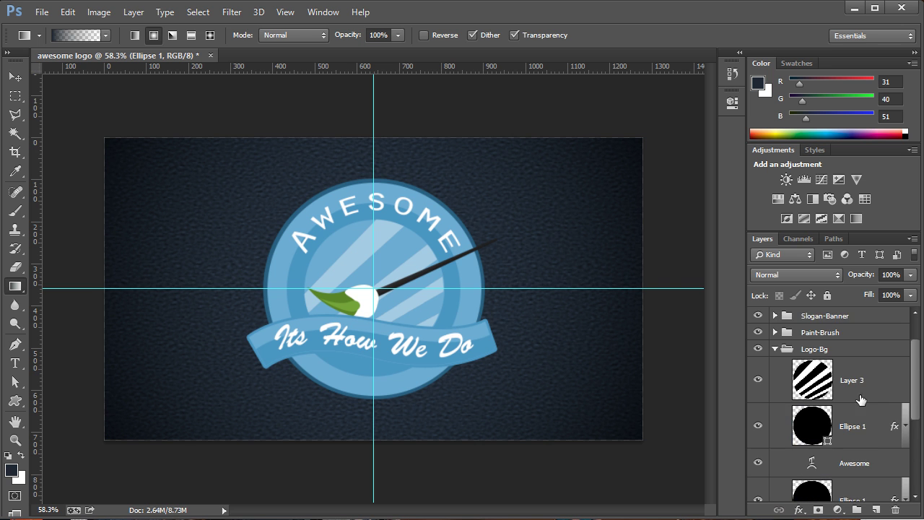
left_click(776, 351)
double_click(855, 429)
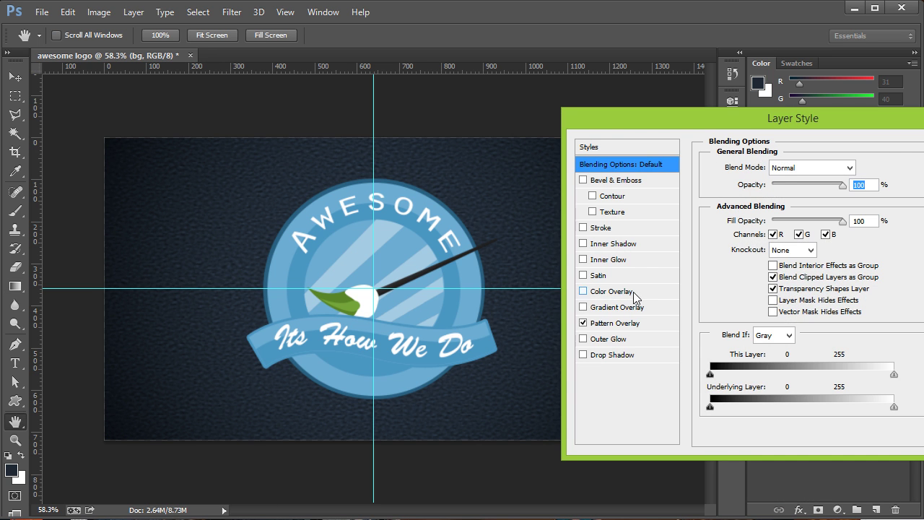
left_click(637, 295)
left_click(870, 170)
left_click_drag(679, 275, 678, 261)
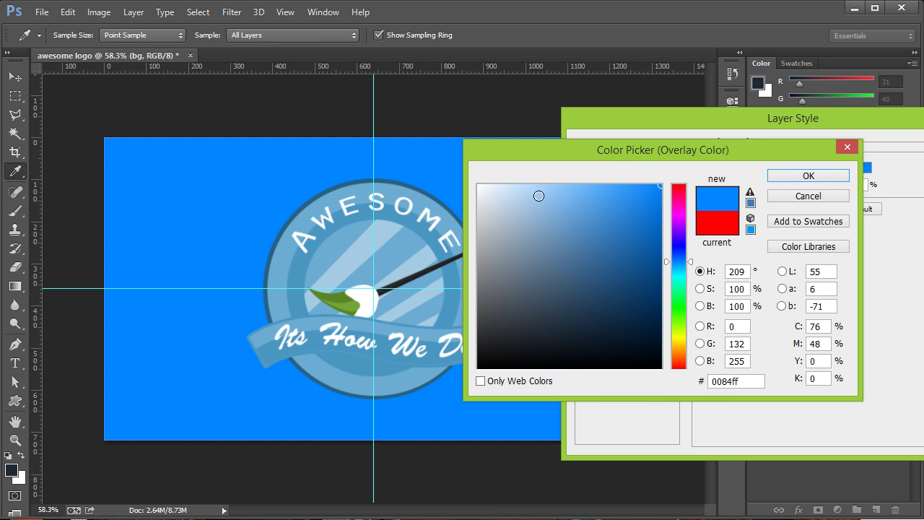
left_click(520, 190)
left_click(808, 176)
- Try several blend modes for the bg layer's color overlay, settle on Difference, and apply the layer style
left_click(802, 167)
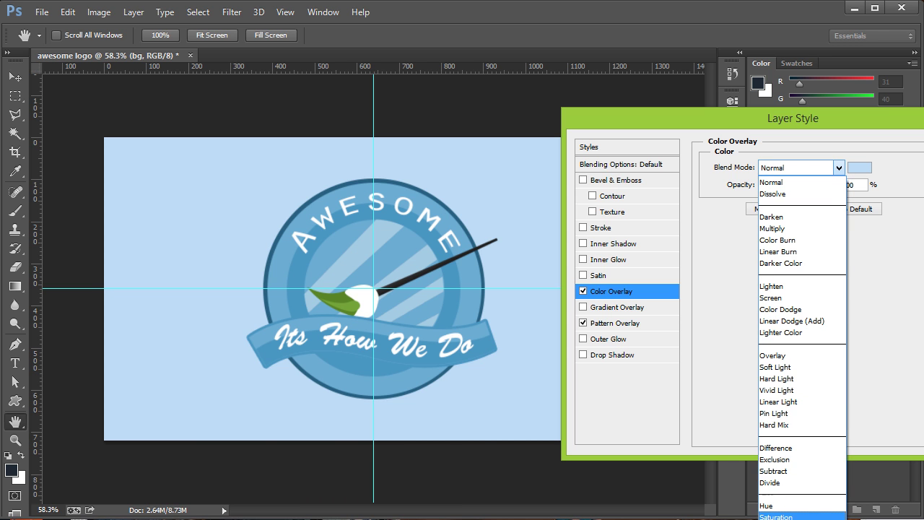
left_click(777, 519)
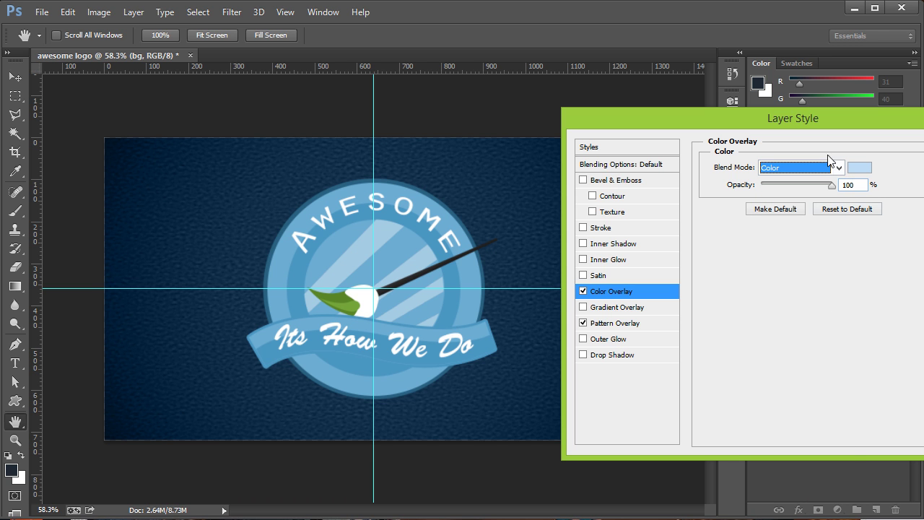
key("Up")
key("Up")
key("Up")
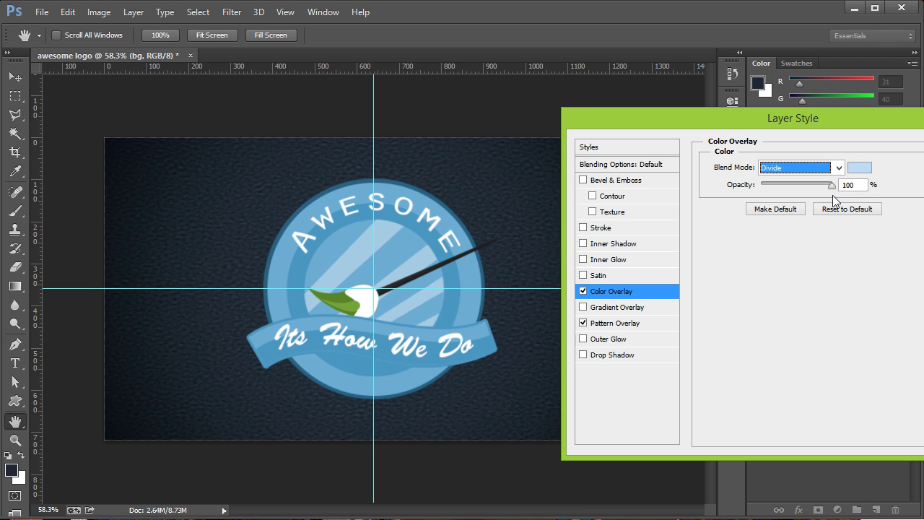
key("Up")
key("Up")
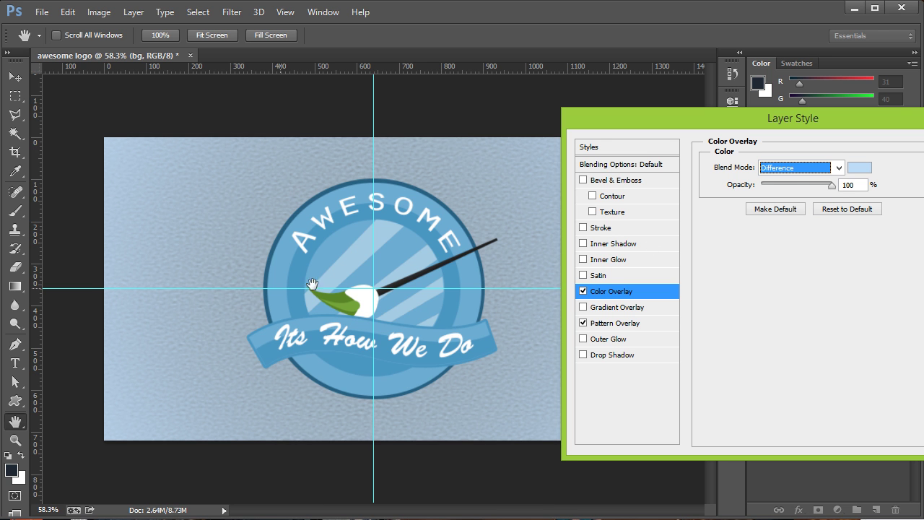
key("Return")
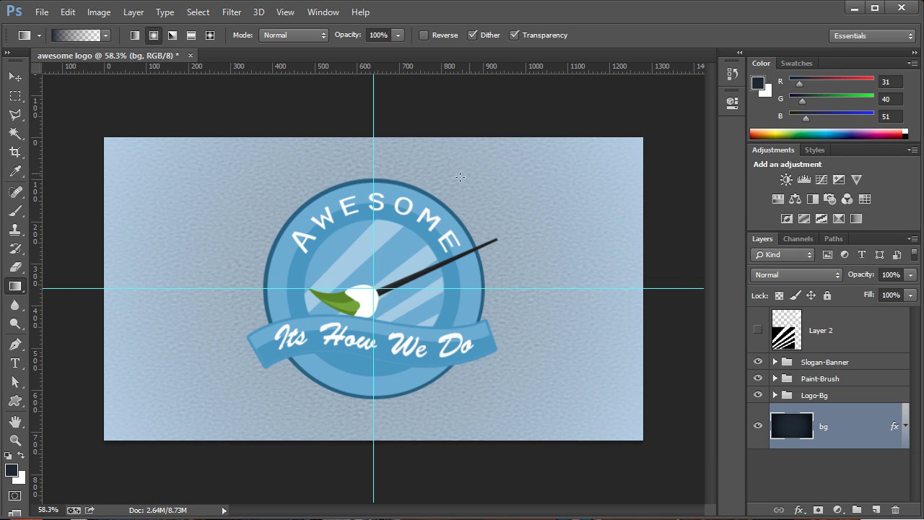